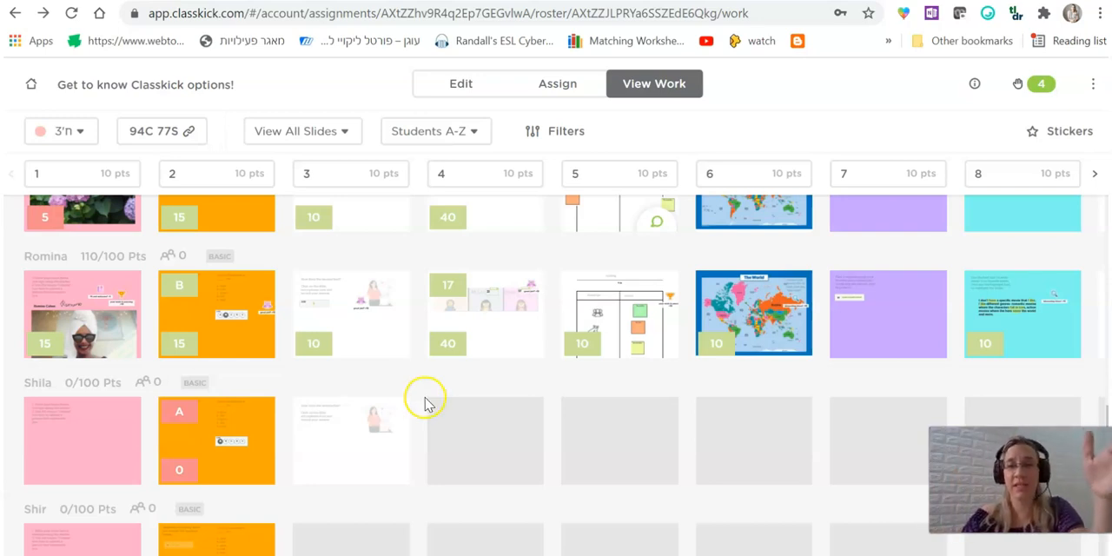
Look through the students' slide thumbnails and scores in the work overview of the "Get to know Classkick options!" assignment.
scroll(556, 425, "up", 10)
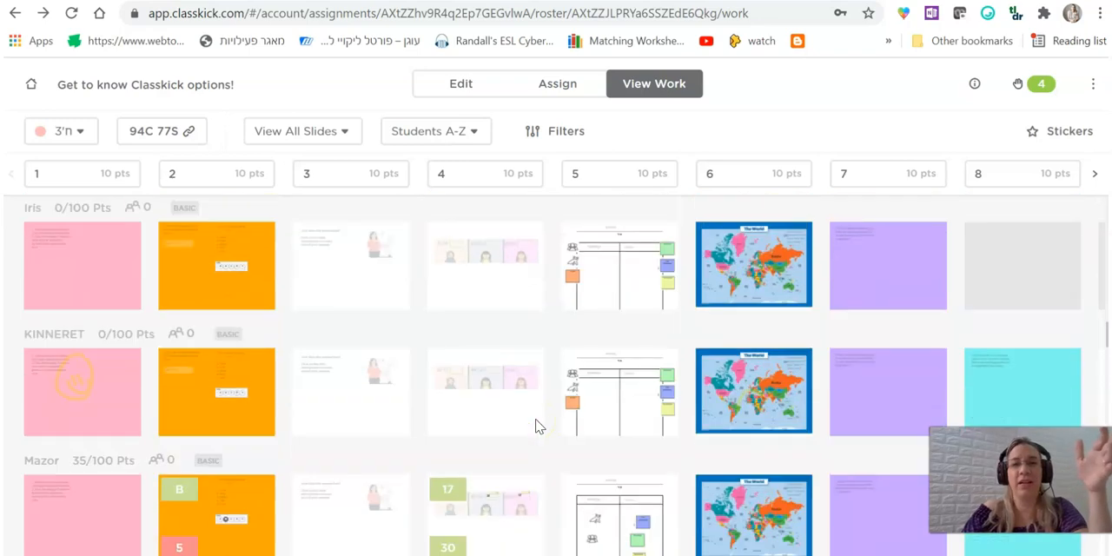
scroll(535, 425, "up", 5)
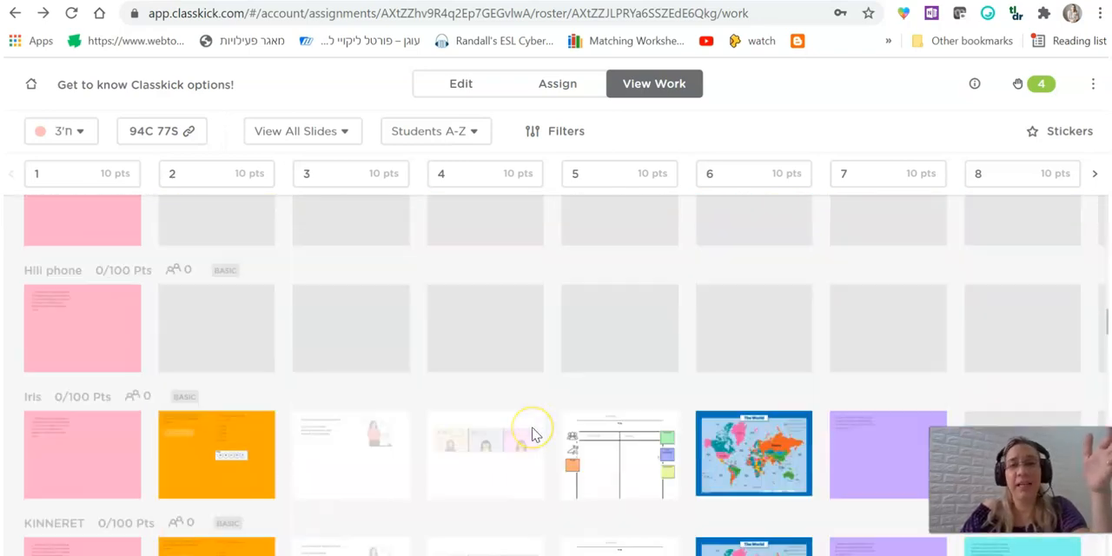
scroll(535, 435, "up", 10)
scroll(535, 434, "down", 5)
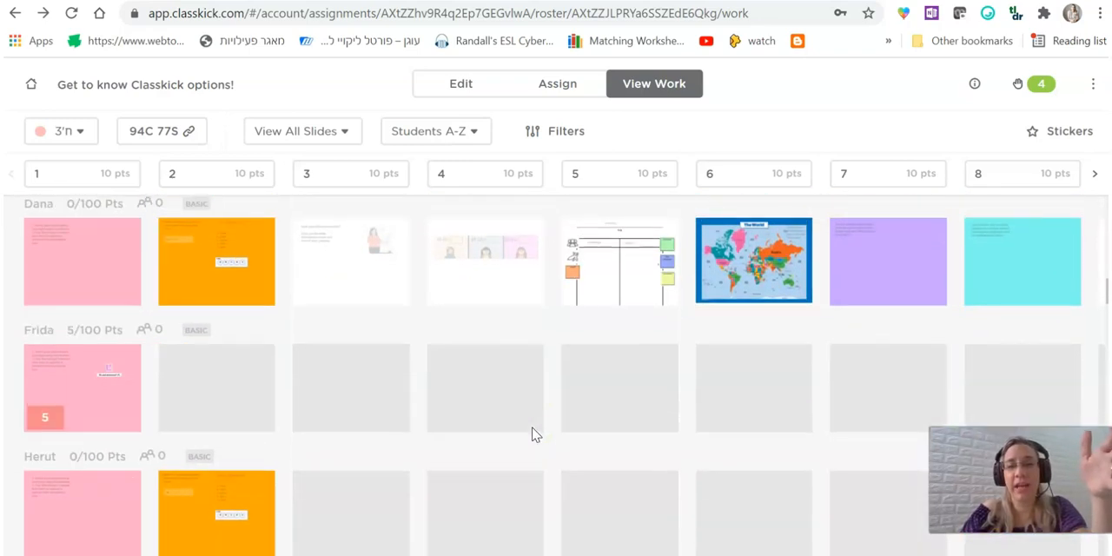
scroll(535, 434, "down", 10)
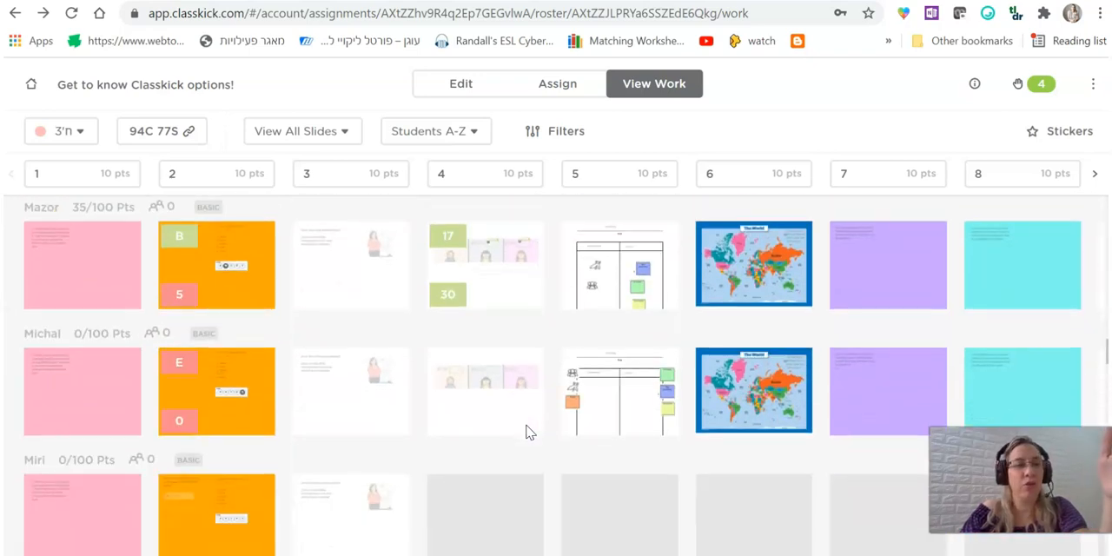
scroll(526, 431, "down", 2)
scroll(295, 438, "down", 2)
scroll(365, 442, "up", 3)
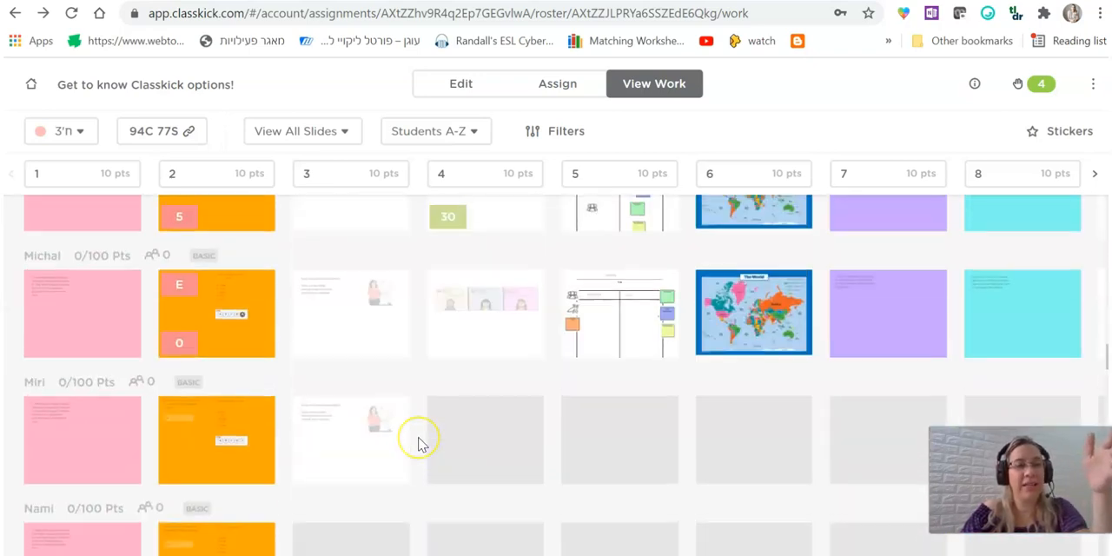
scroll(417, 444, "up", 5)
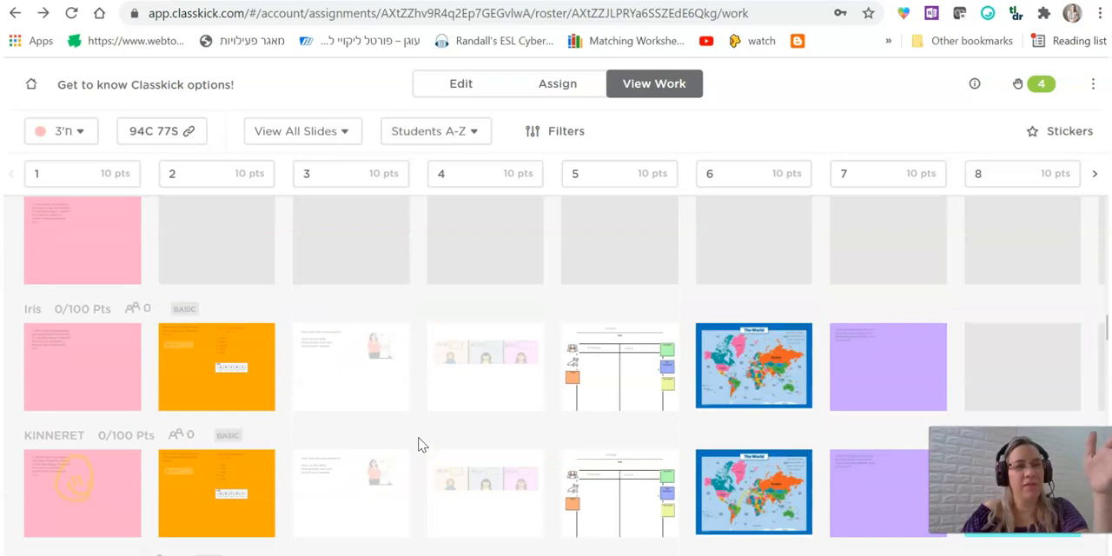
scroll(418, 444, "up", 1)
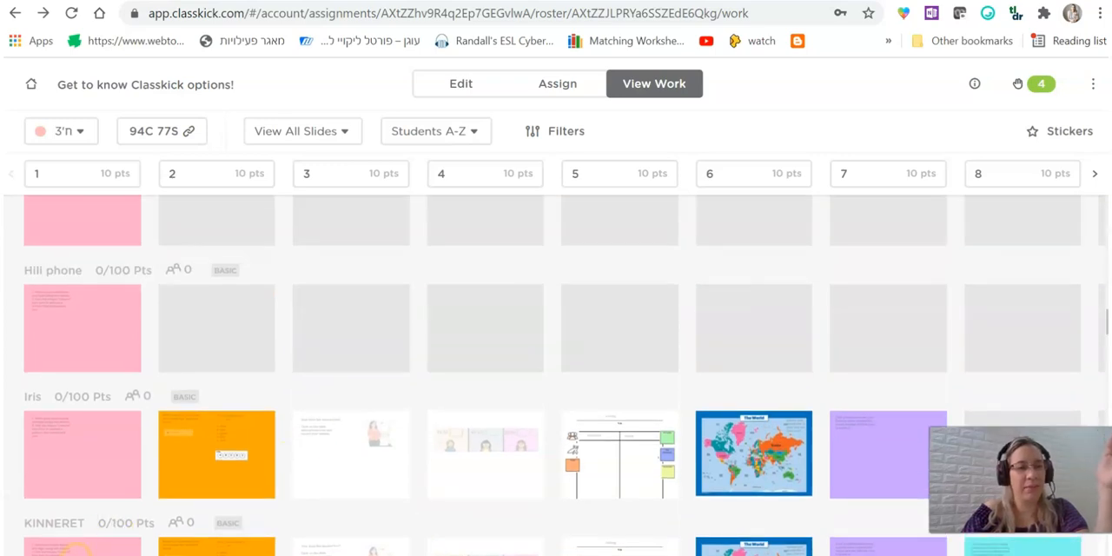
scroll(556, 373, "up", 5)
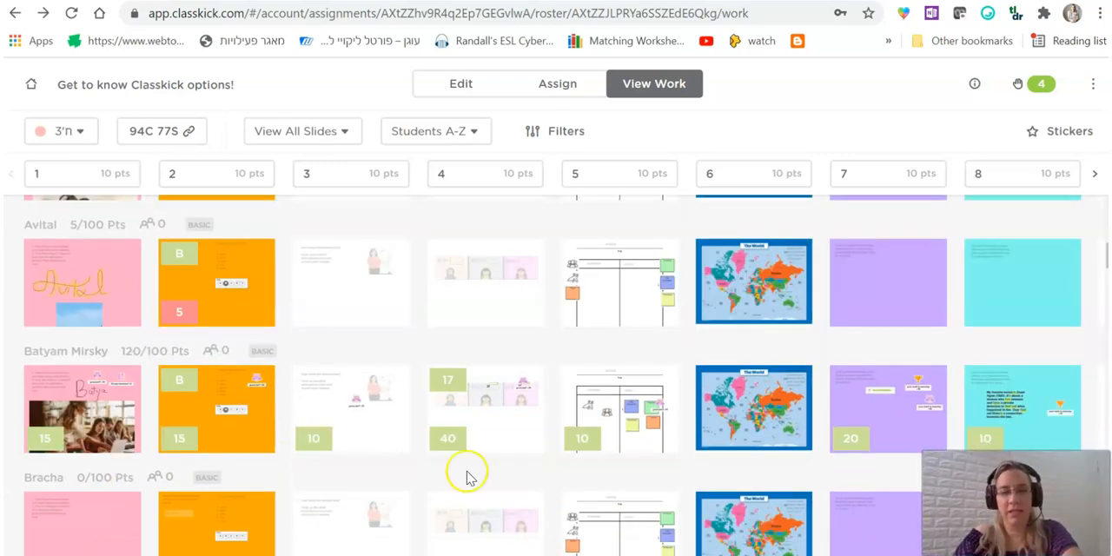
Open slide 1 of the student with 120/100 points and slightly reposition its "great job!!" and "Hi and welcome!" stickers.
left_click(62, 410)
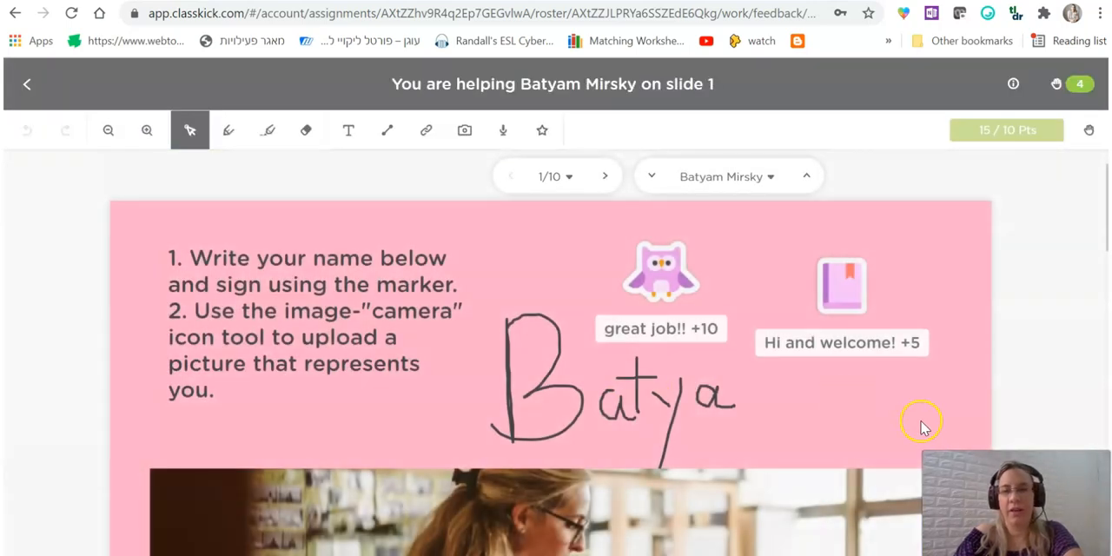
scroll(211, 355, "down", 5)
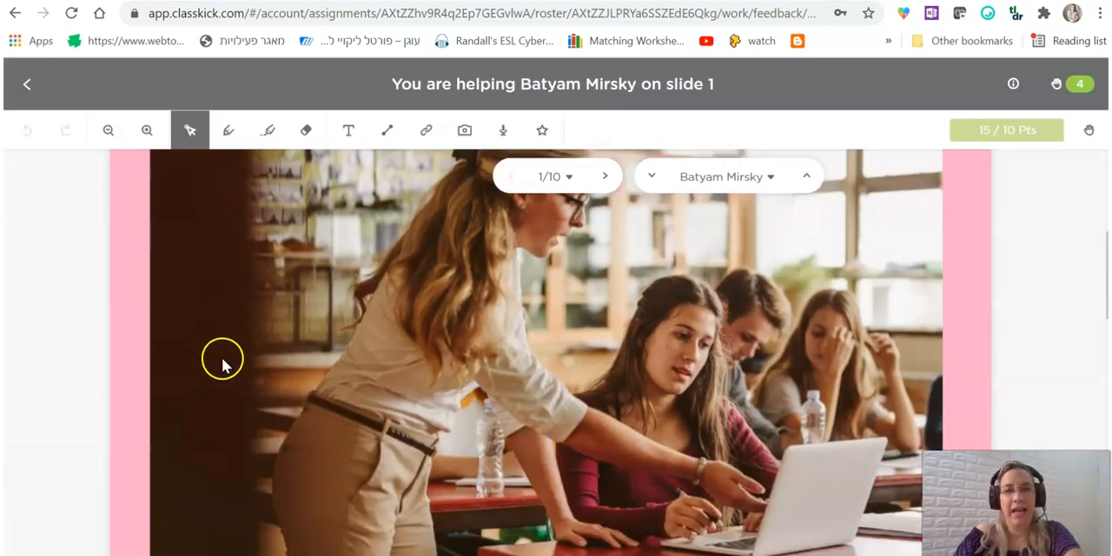
scroll(720, 400, "up", 5)
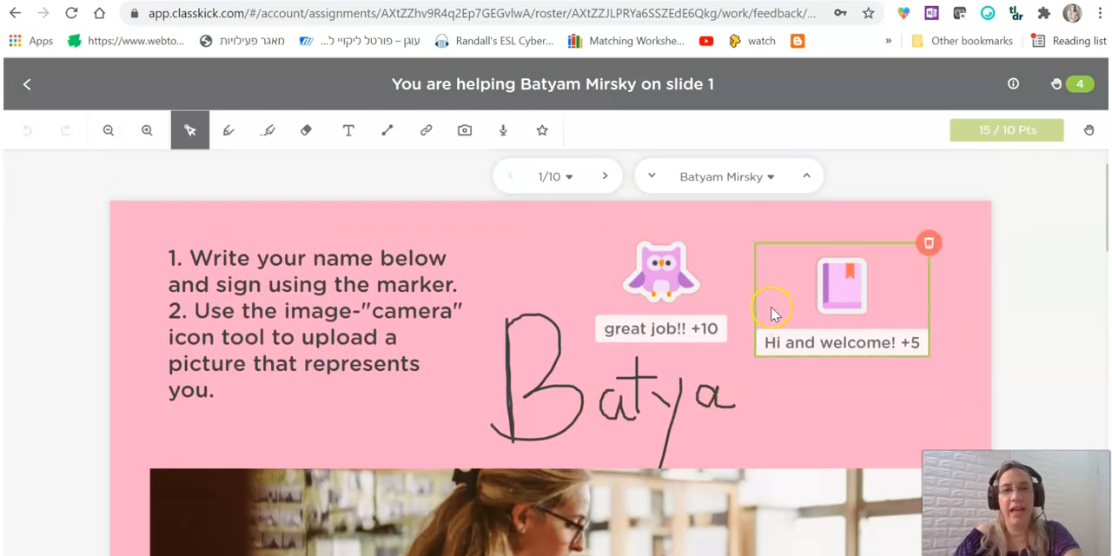
mouse_move(668, 294)
left_mouse_down()
mouse_move(639, 305)
mouse_move(669, 297)
left_mouse_up()
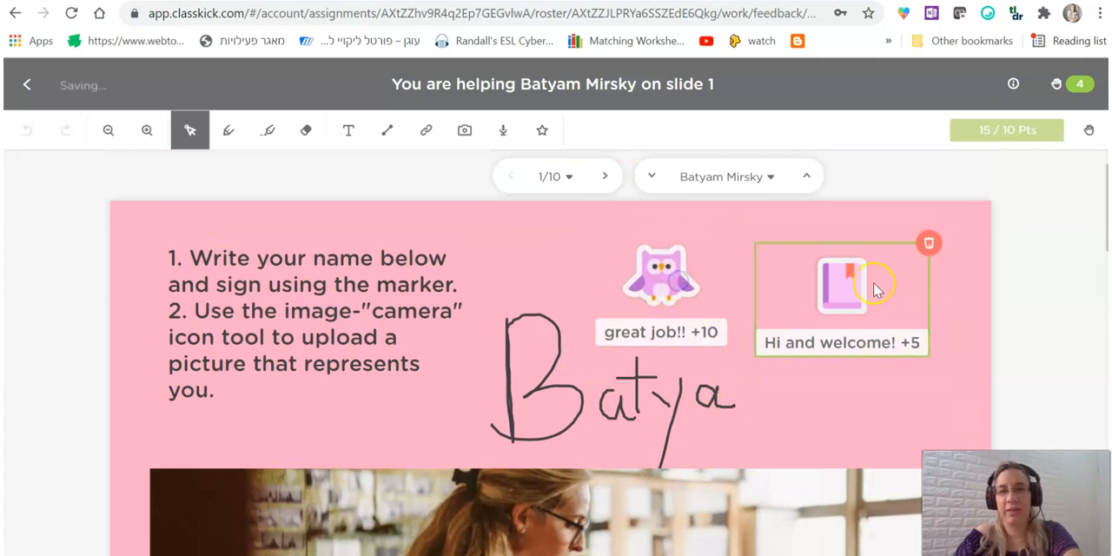
left_click_drag(864, 280, 884, 274)
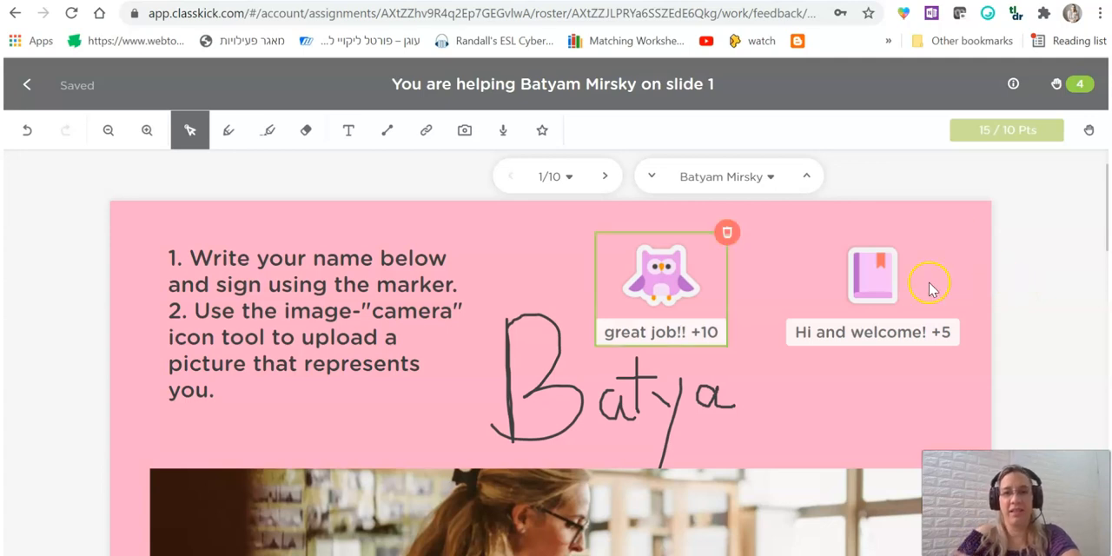
Go to the student's slide 2 and examine the Fast Car video link, the multiple-choice answer and the sticker.
left_click(606, 175)
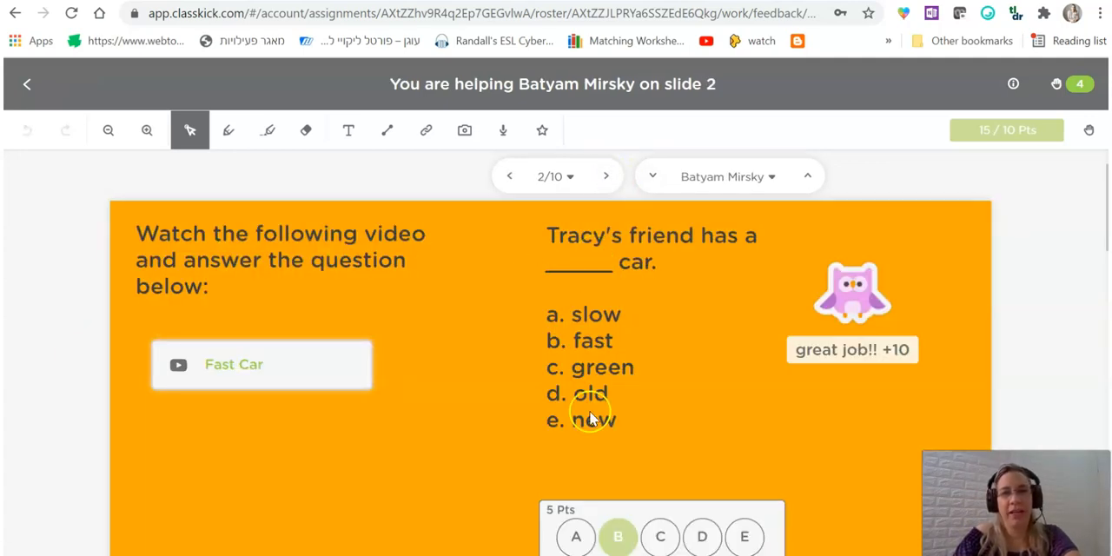
scroll(623, 330, "down", 2)
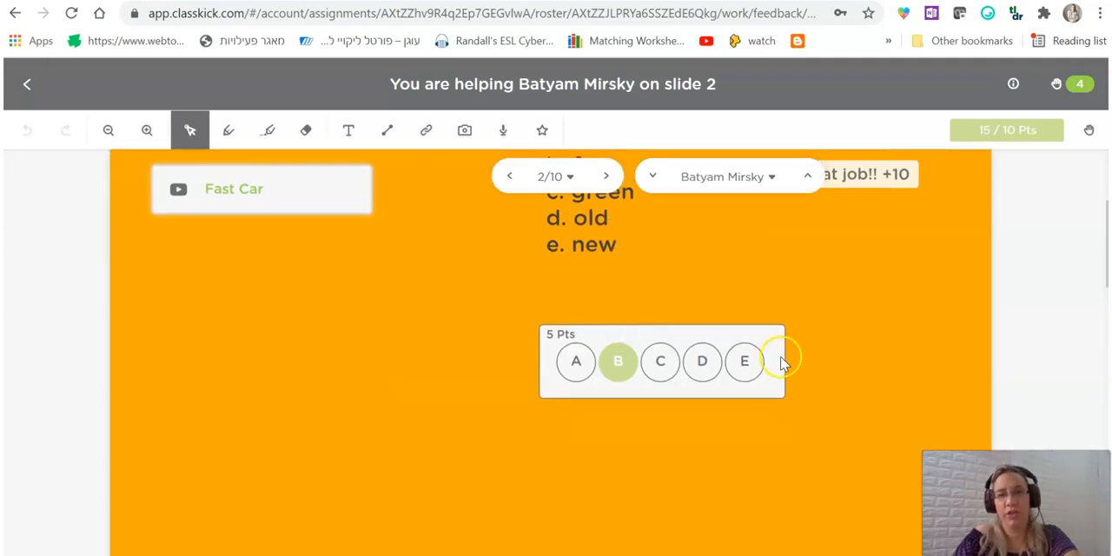
scroll(633, 407, "up", 1)
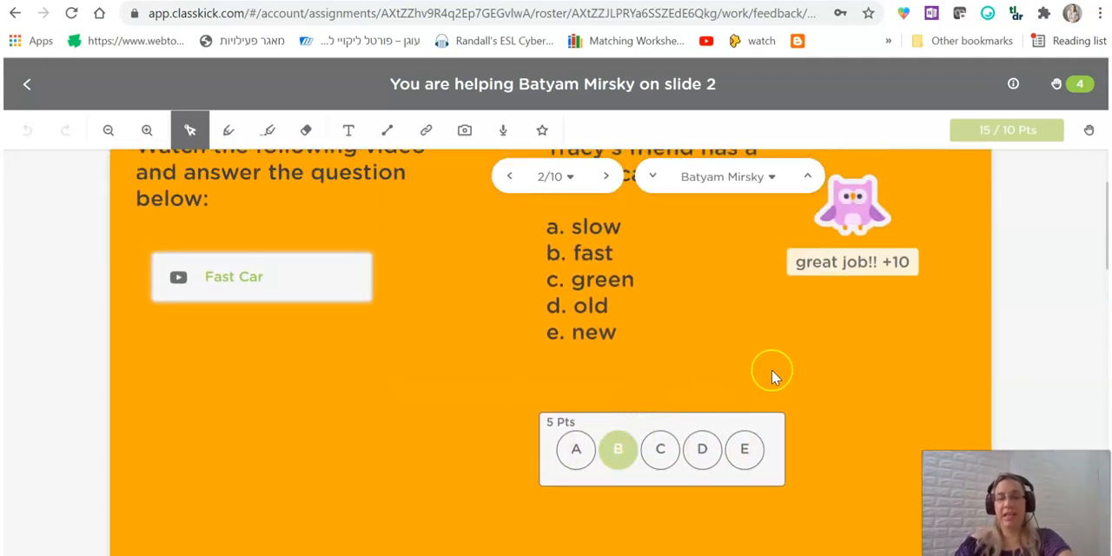
scroll(774, 369, "up", 1)
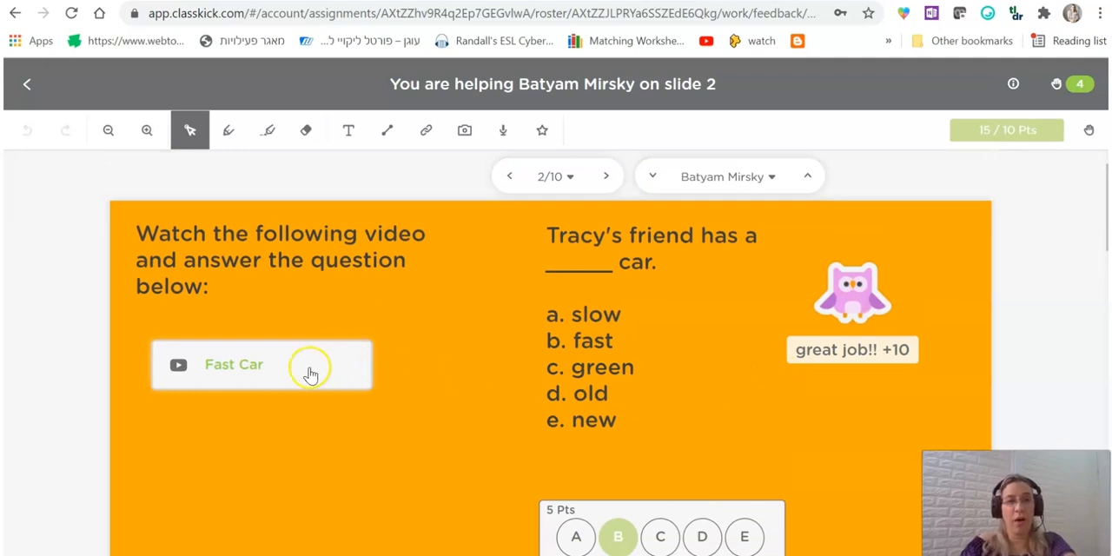
scroll(547, 430, "down", 1)
scroll(452, 304, "up", 1)
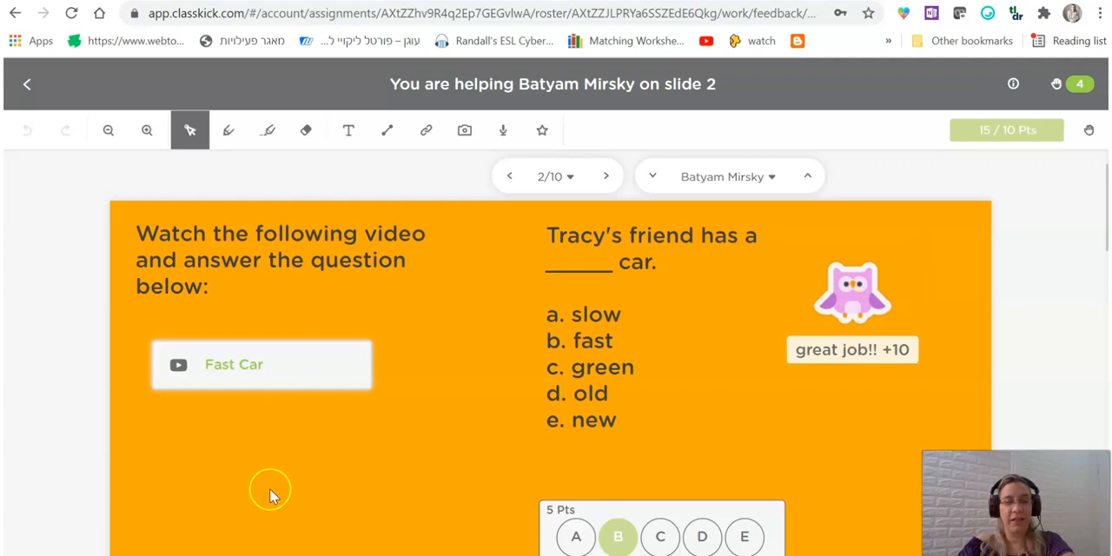
Go to the student's slide 3 and examine the voice-recording task about how the woman feels.
left_click(612, 174)
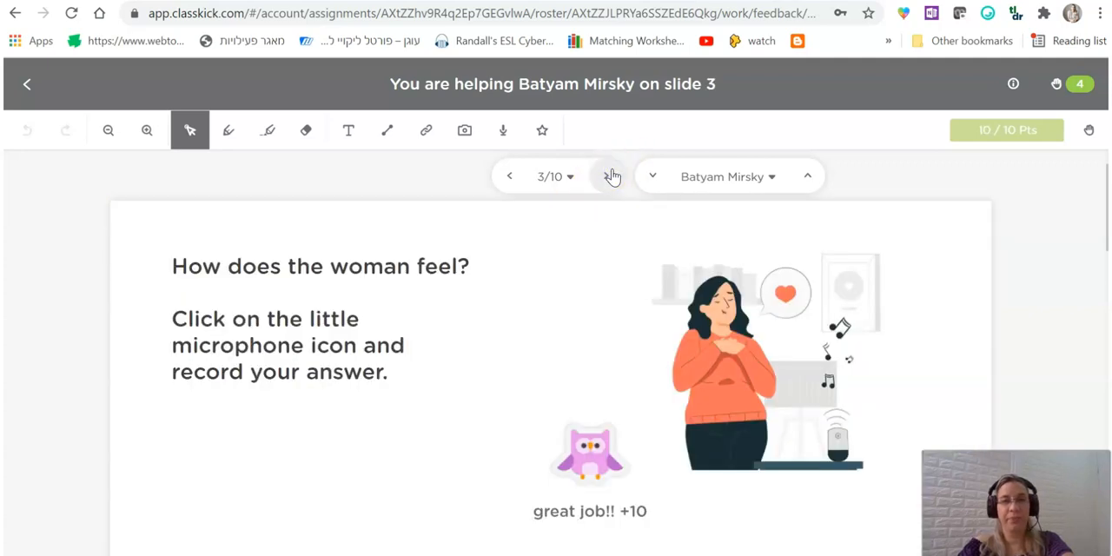
scroll(699, 311, "down", 2)
scroll(706, 305, "up", 1)
scroll(705, 306, "up", 1)
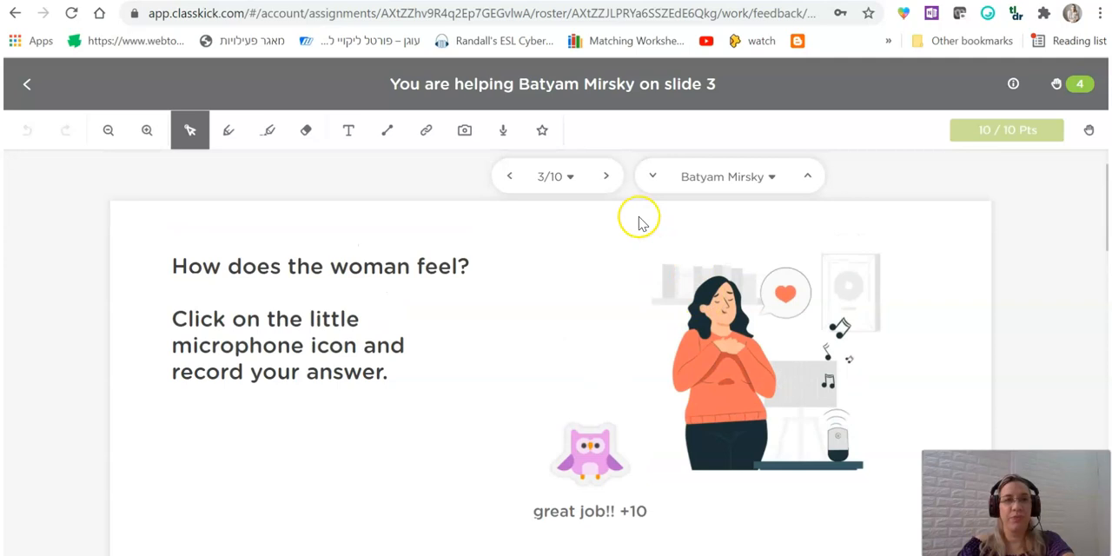
Go to the student's slide 4 and examine the auto-graded subtraction answers.
left_click(608, 177)
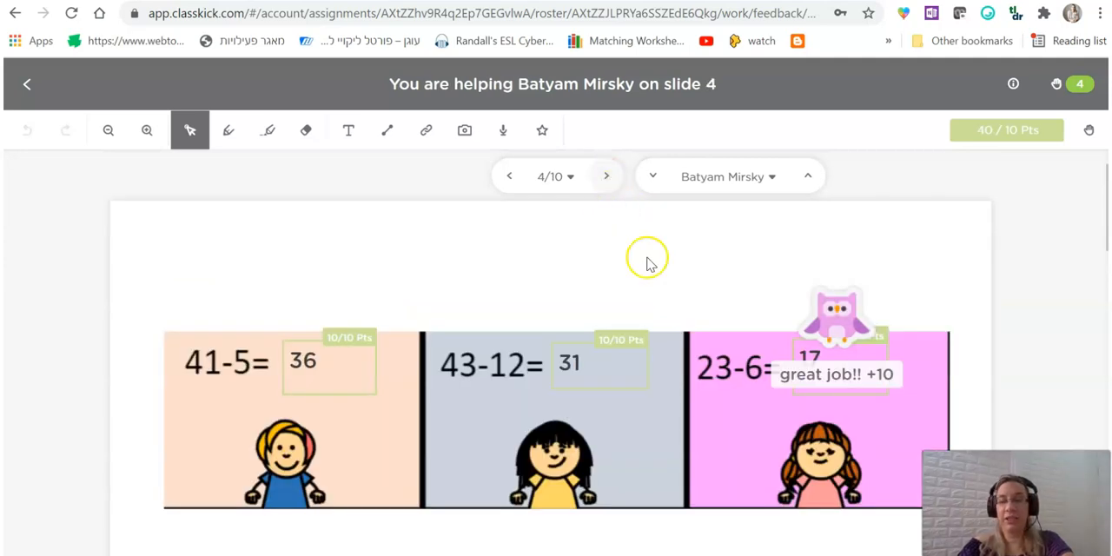
scroll(492, 311, "down", 1)
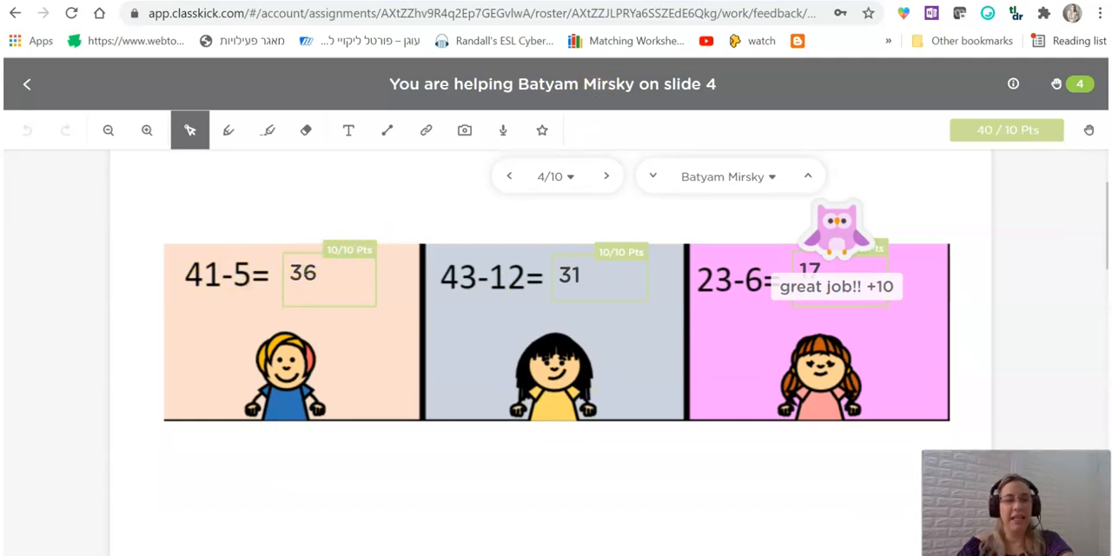
left_click(302, 279)
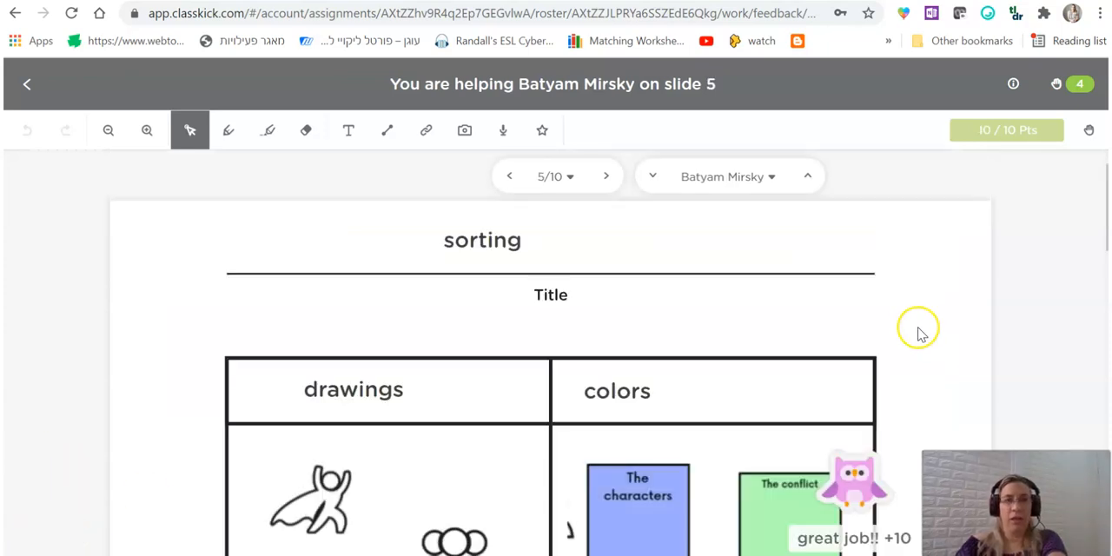
Examine the student's sorting table on slide 5, including the drawings and colors columns.
scroll(914, 331, "down", 3)
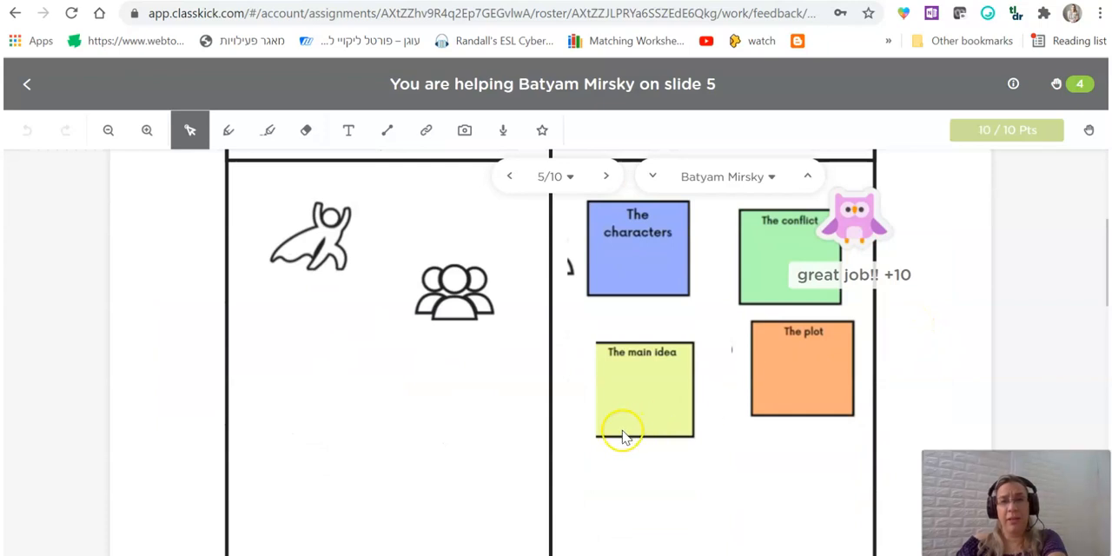
scroll(555, 439, "up", 2)
scroll(556, 438, "up", 1)
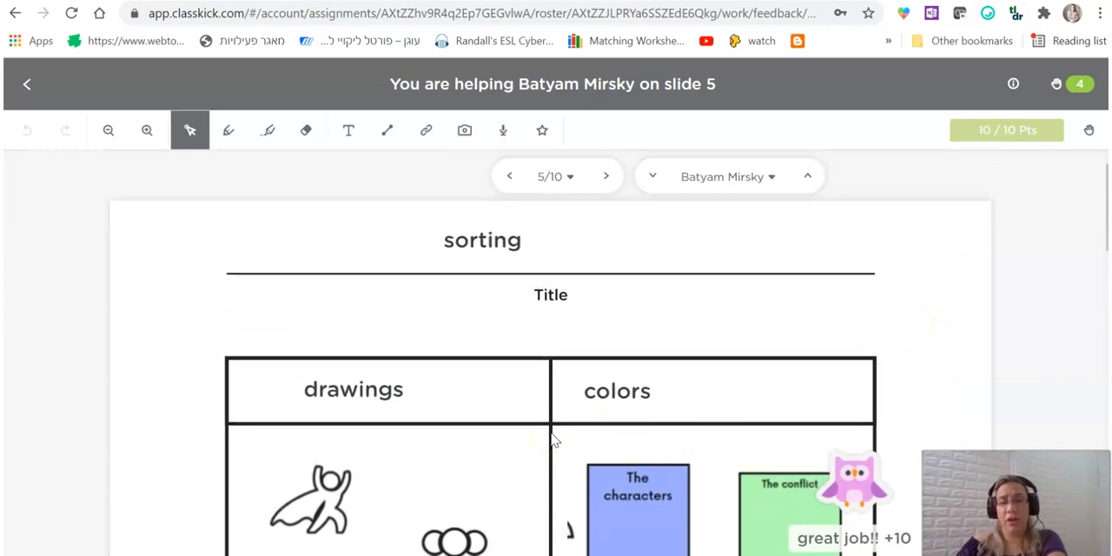
scroll(651, 391, "down", 2)
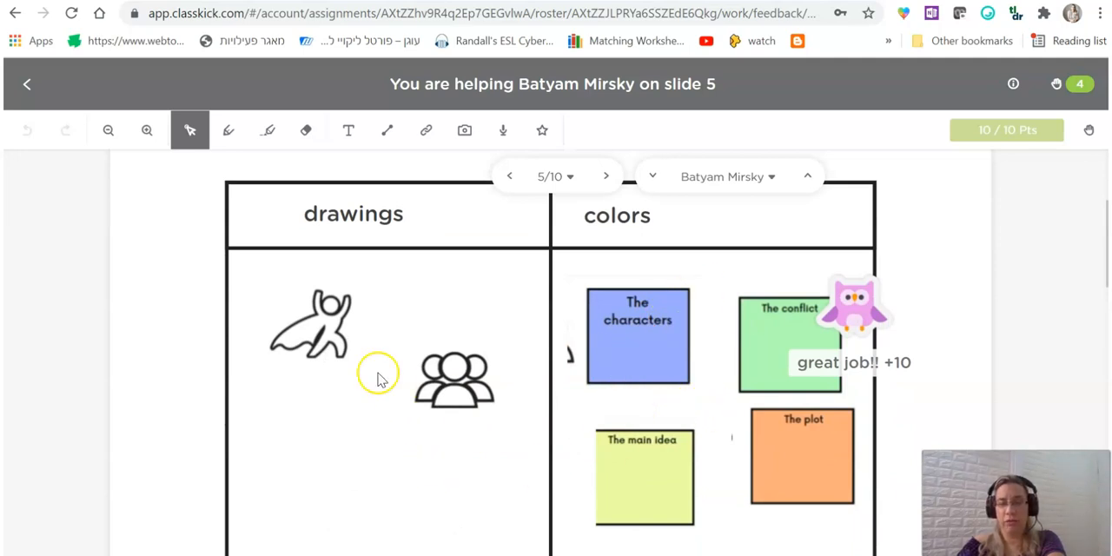
scroll(658, 390, "up", 1)
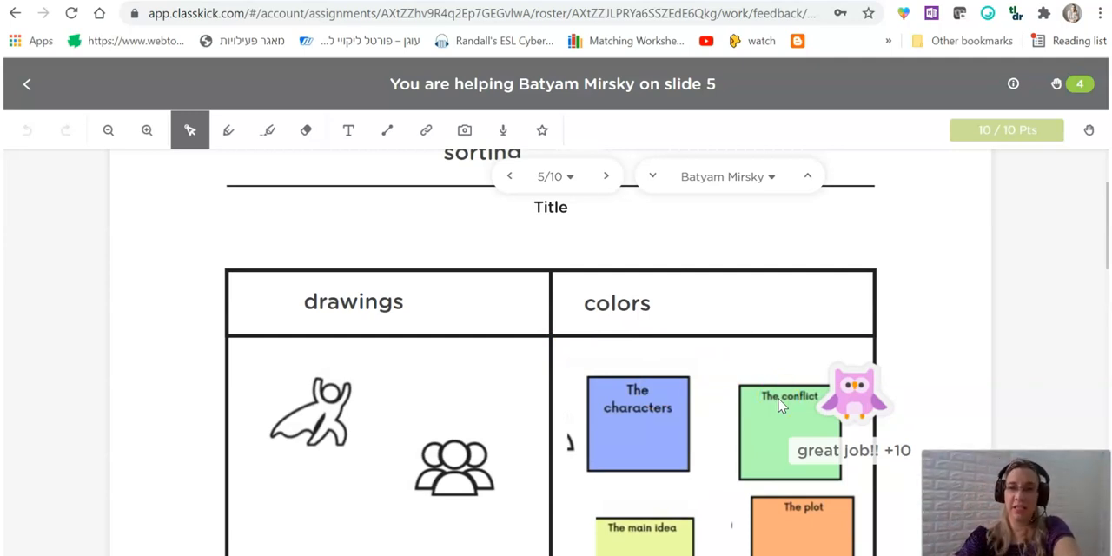
Go to the student's slide 6 and examine the line drawn on the world map.
left_click(610, 176)
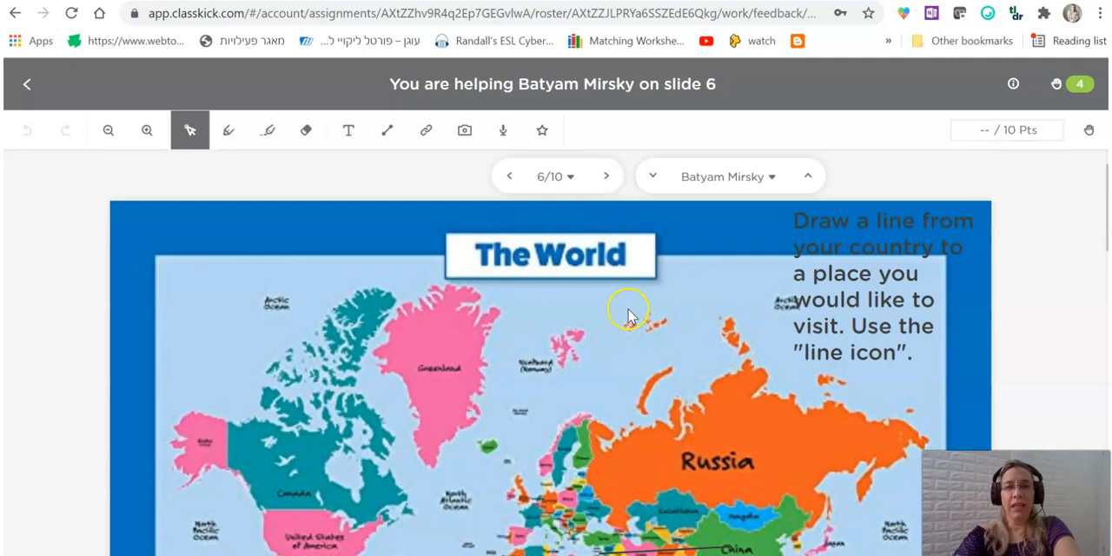
scroll(622, 311, "down", 3)
scroll(687, 352, "up", 2)
scroll(705, 356, "down", 1)
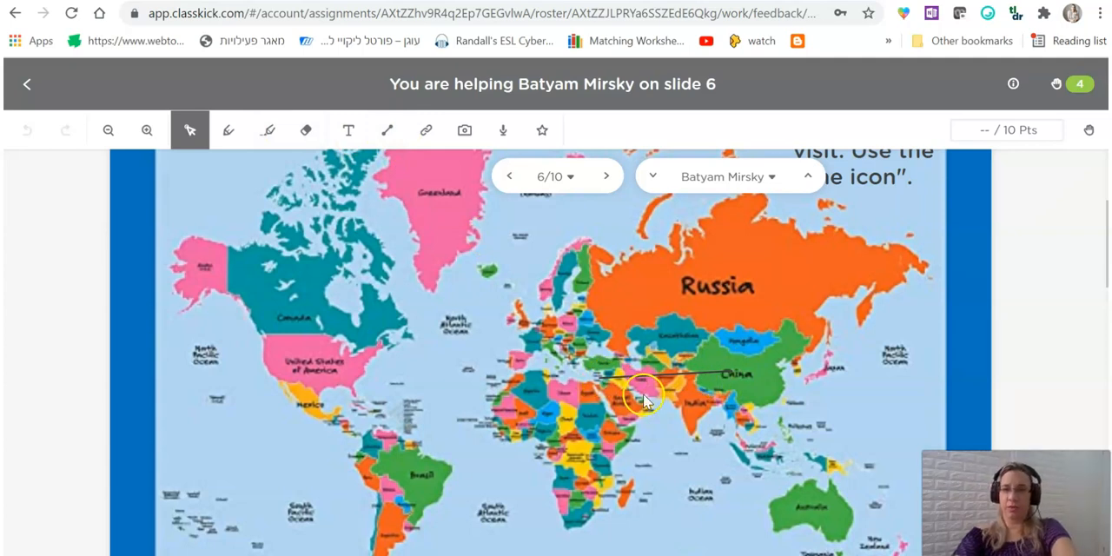
scroll(651, 398, "up", 1)
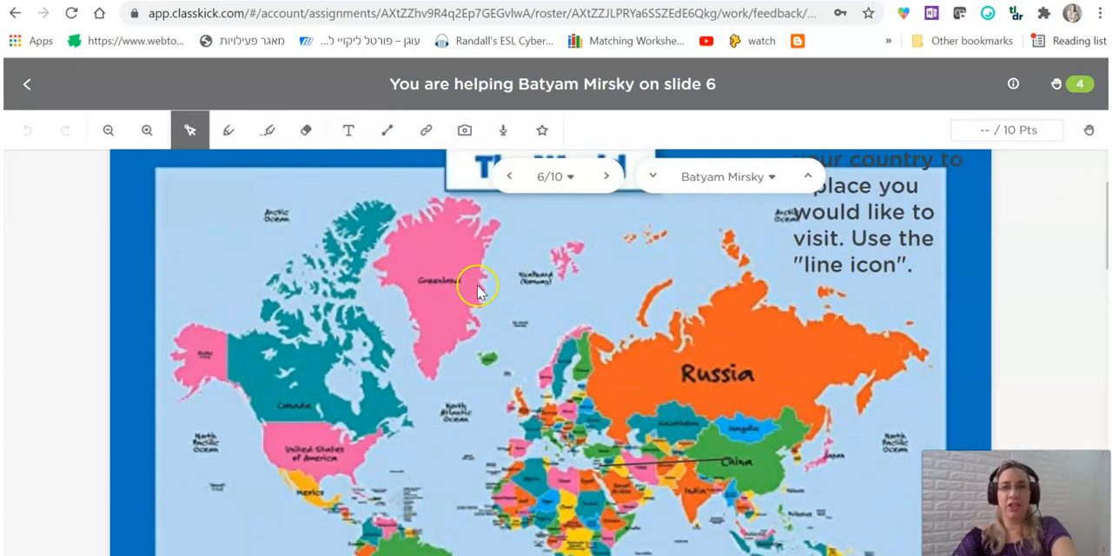
Go to the student's slide 7 and open the Great Wall of China link to view the website.
left_click(605, 177)
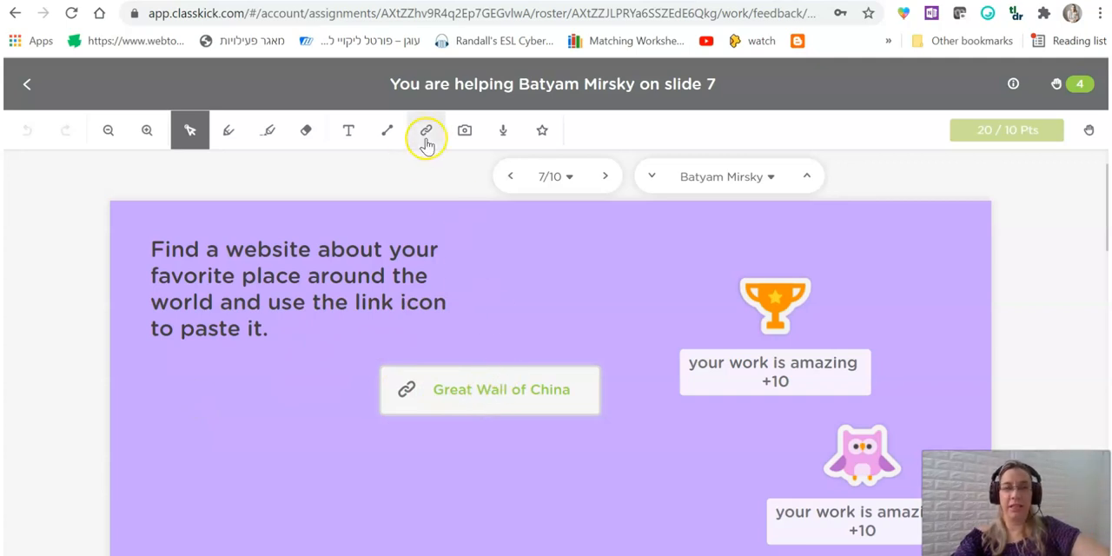
left_click(508, 395)
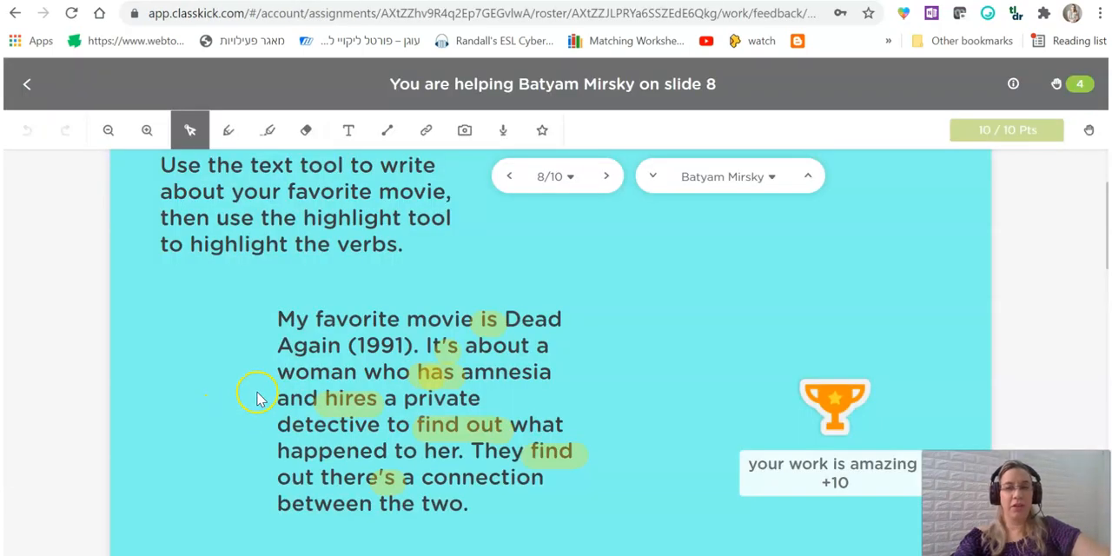
scroll(243, 397, "up", 1)
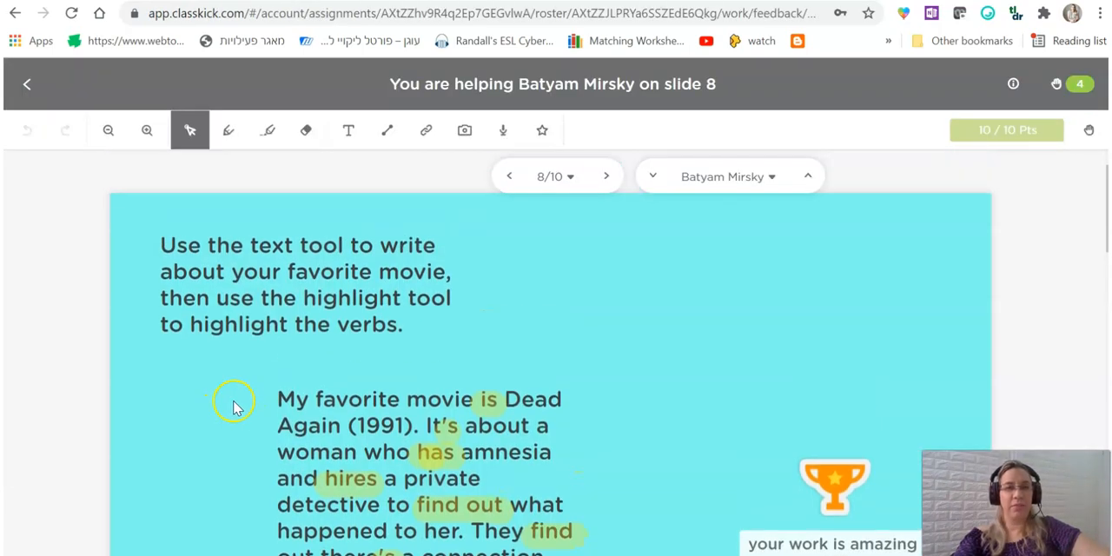
Examine the student's favorite-movie paragraph and its highlighted verbs on slide 8.
scroll(527, 363, "down", 2)
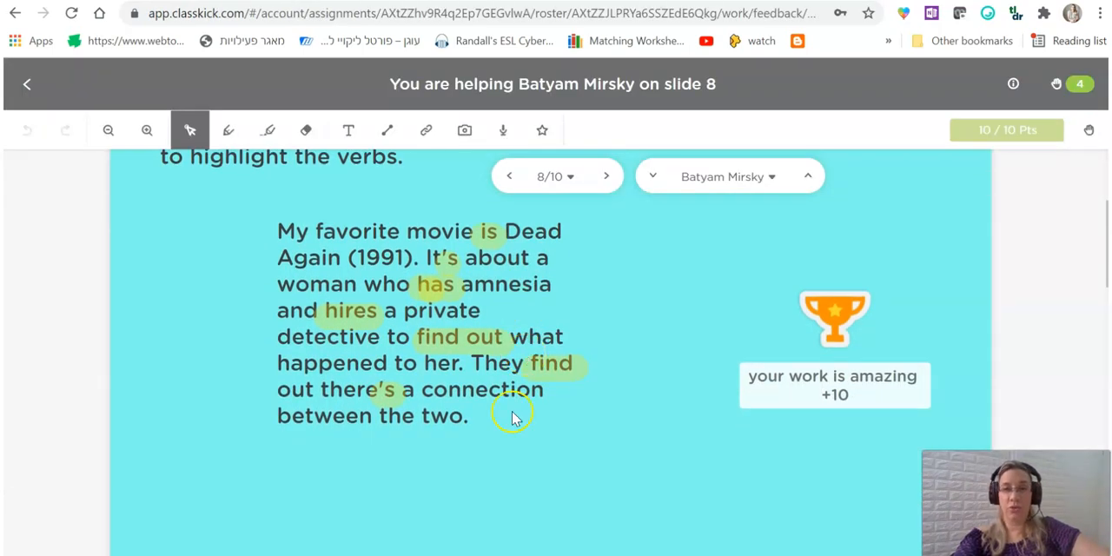
scroll(425, 407, "up", 1)
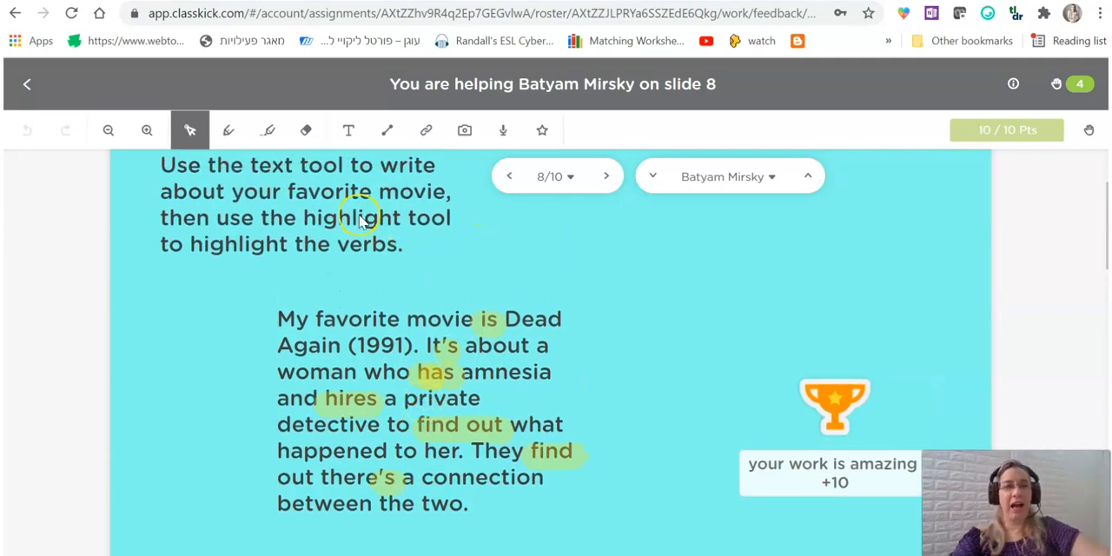
Go to the student's slide 9 and examine the Venn diagram comparing Classkick with jamboard.
scroll(278, 295, "up", 1)
scroll(604, 392, "down", 1)
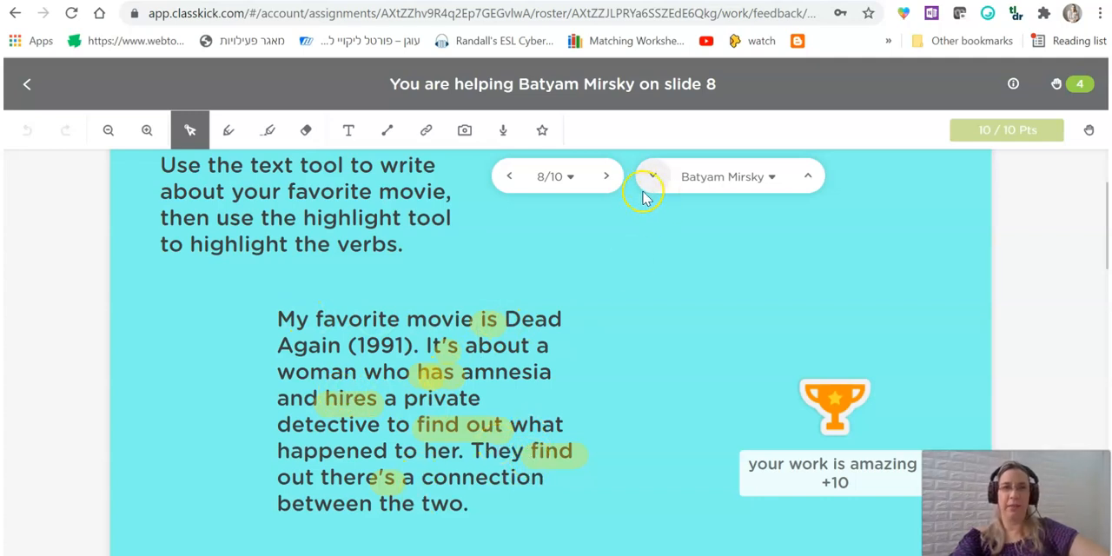
left_click(611, 178)
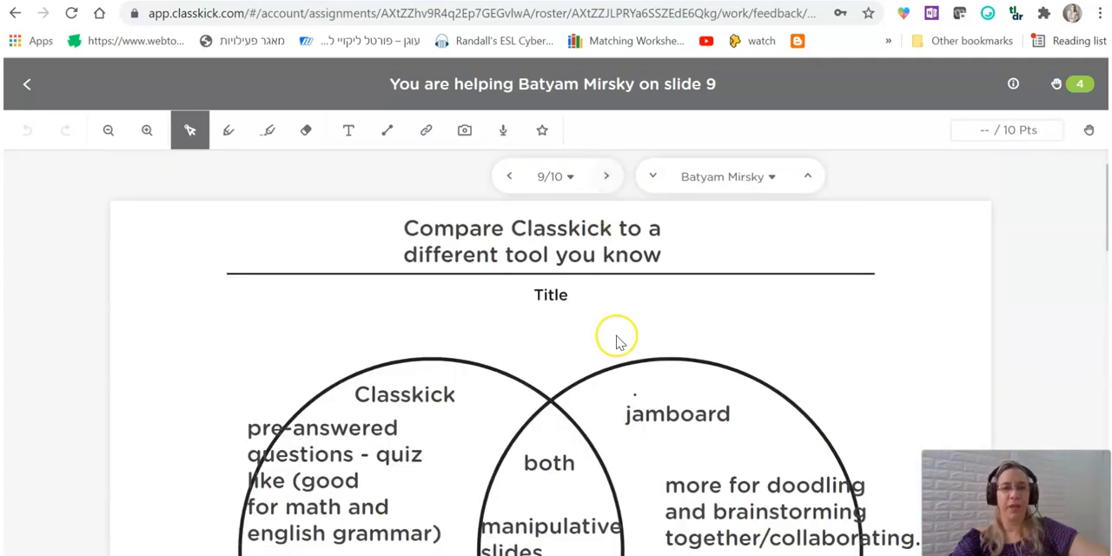
scroll(682, 391, "down", 2)
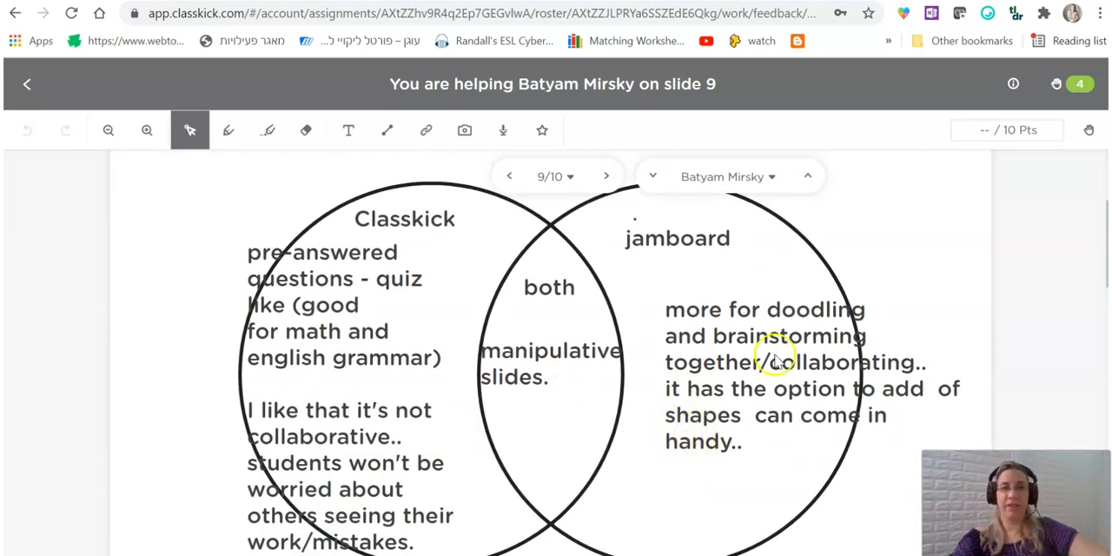
scroll(675, 410, "up", 1)
scroll(449, 313, "up", 1)
scroll(640, 385, "down", 2)
Go to the student's slide 10 and examine the Exit Ticket instructions and answers.
left_click(606, 176)
scroll(513, 312, "down", 2)
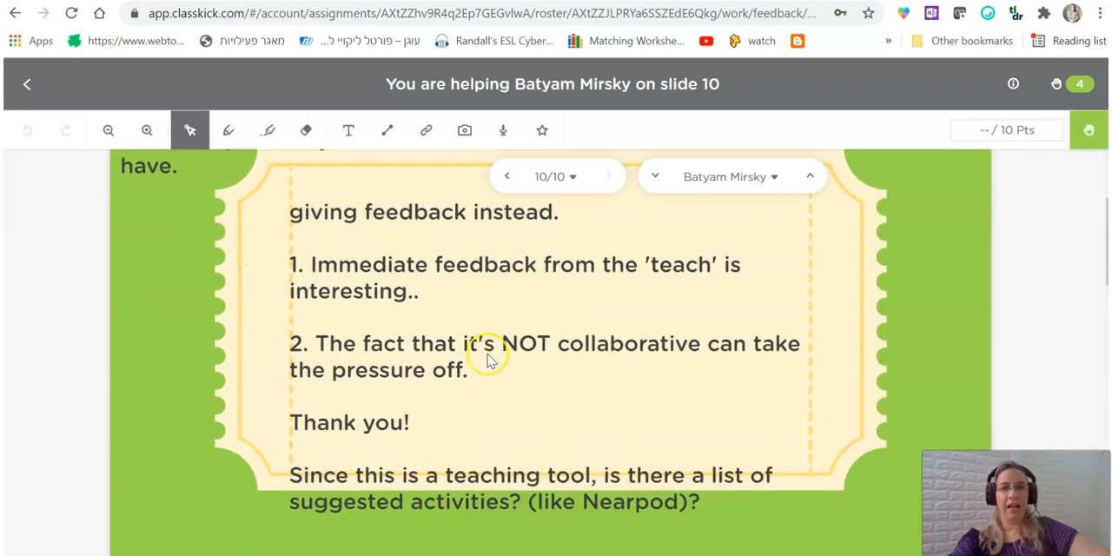
scroll(695, 430, "up", 1)
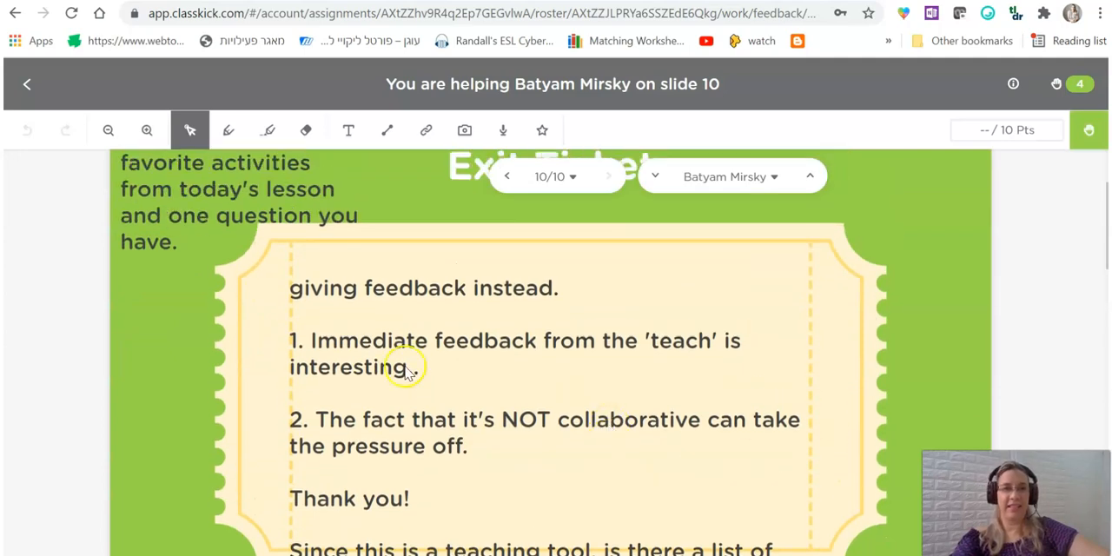
scroll(451, 377, "up", 1)
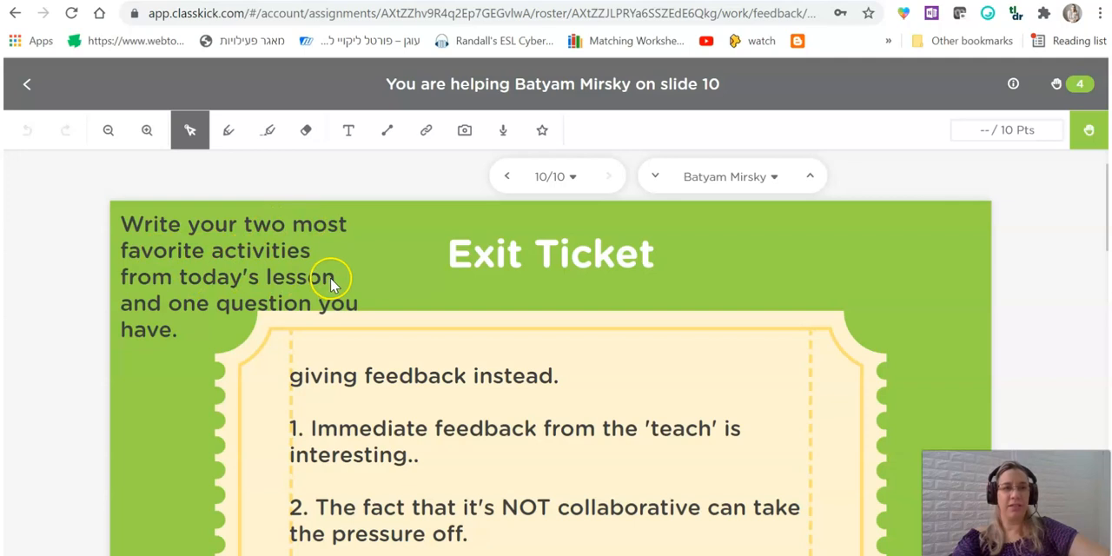
scroll(347, 354, "down", 2)
scroll(486, 287, "up", 1)
scroll(714, 316, "up", 1)
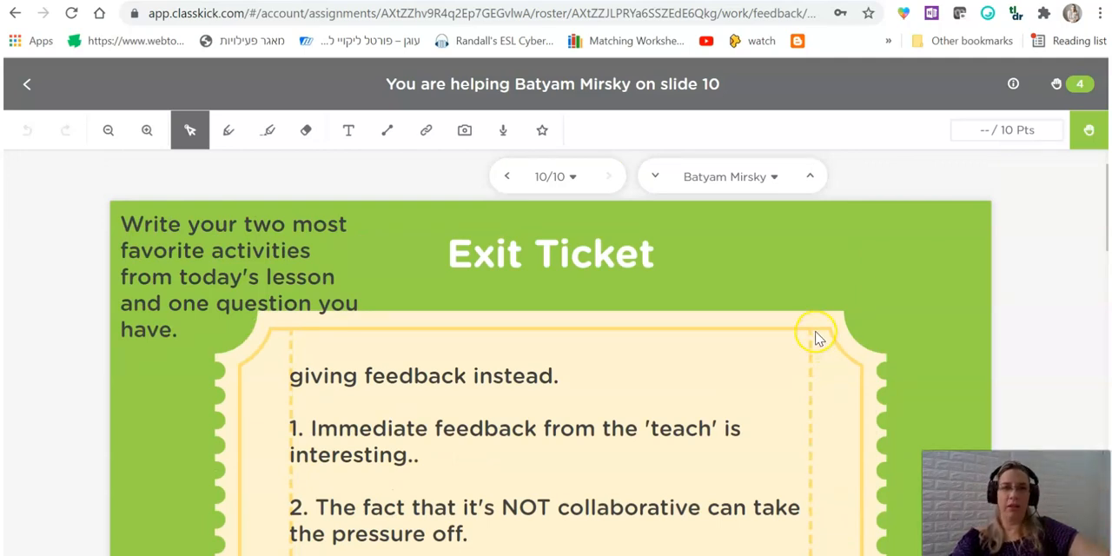
scroll(814, 335, "down", 3)
scroll(804, 330, "up", 1)
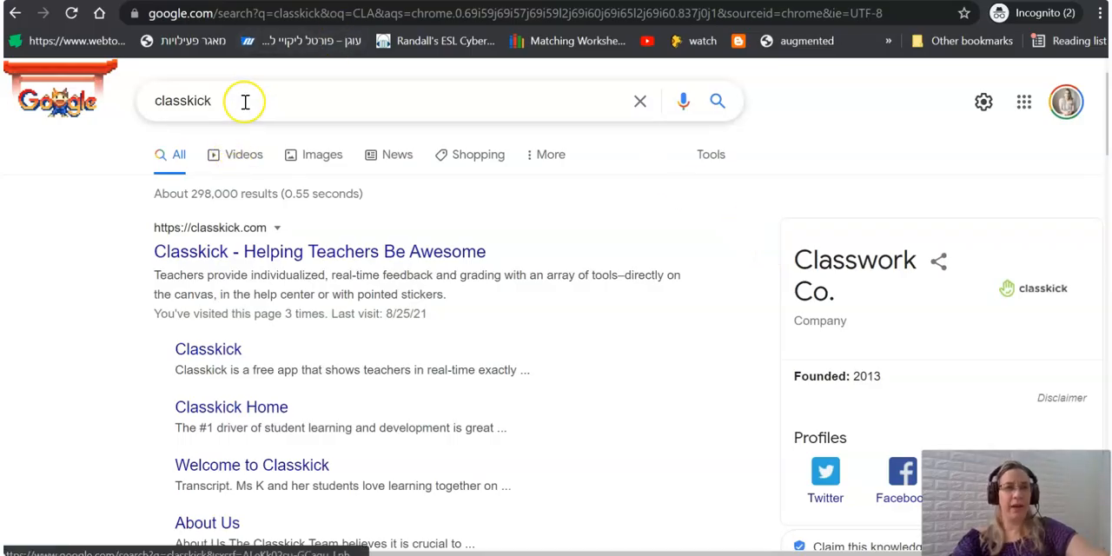
Switch to the Google results for classkick, open the Classkick website and start a free sign-up as a teacher.
left_click_drag(245, 103, 139, 104)
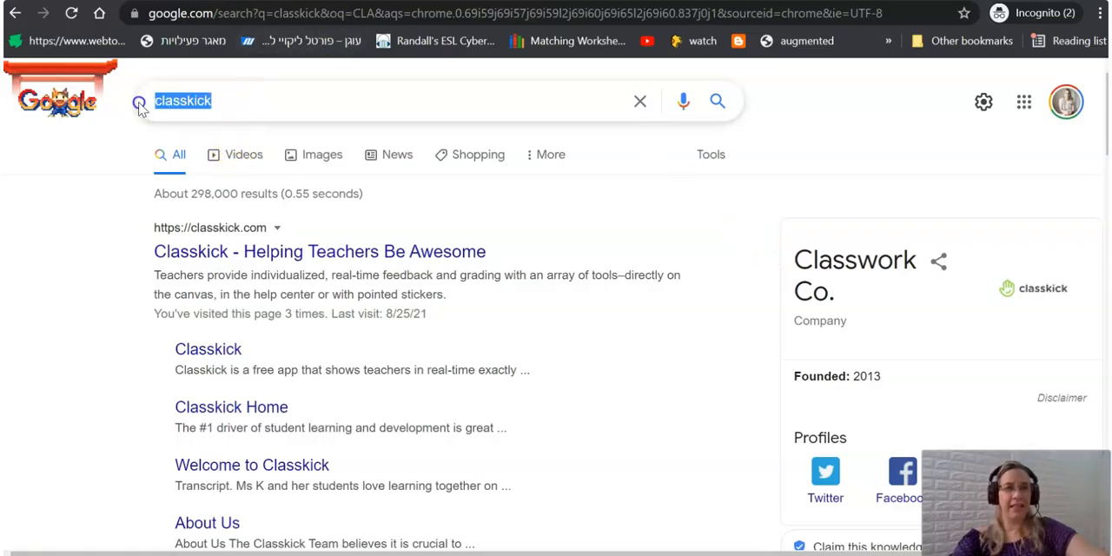
left_click(363, 254)
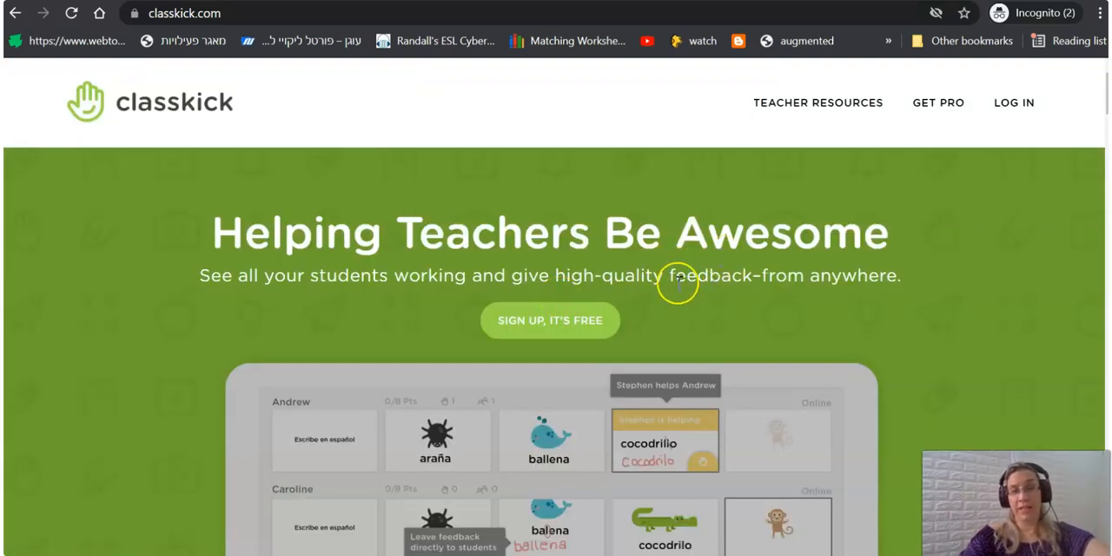
left_click(546, 337)
left_click(529, 322)
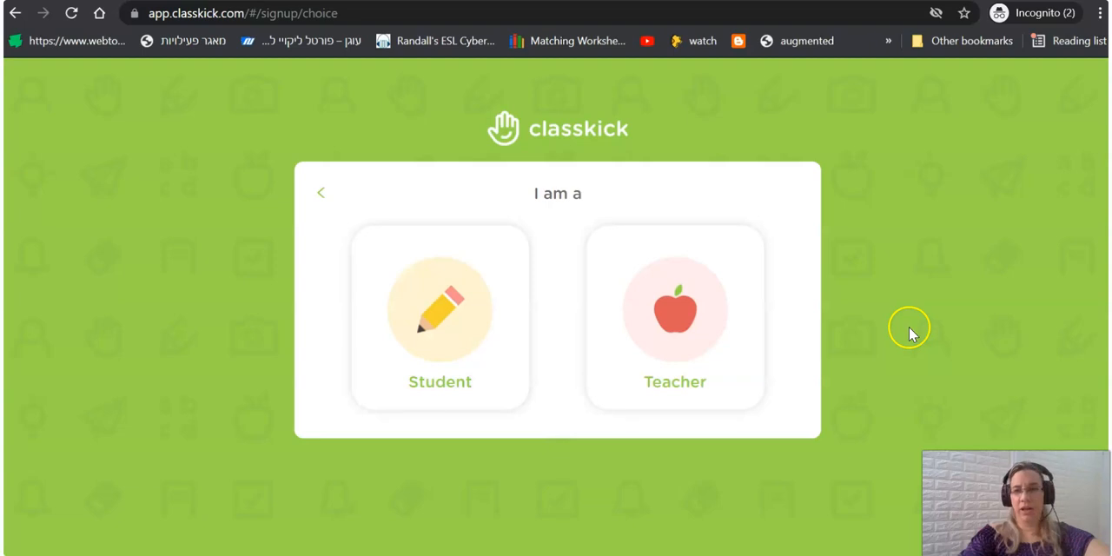
left_click(645, 290)
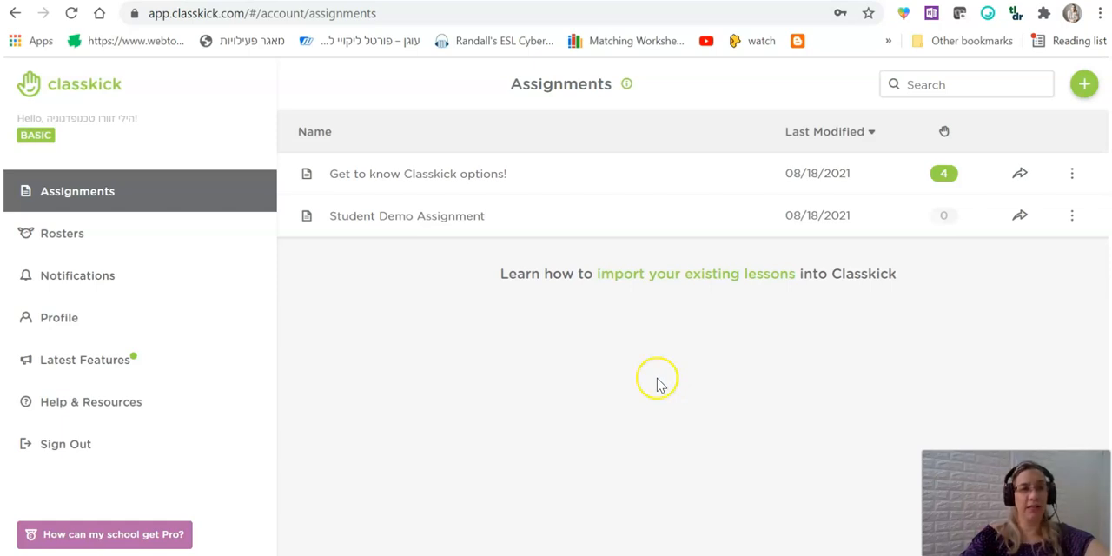
In the teacher account's assignments, start creating one from a file and look through the files in the Downloads folder.
left_click(116, 203)
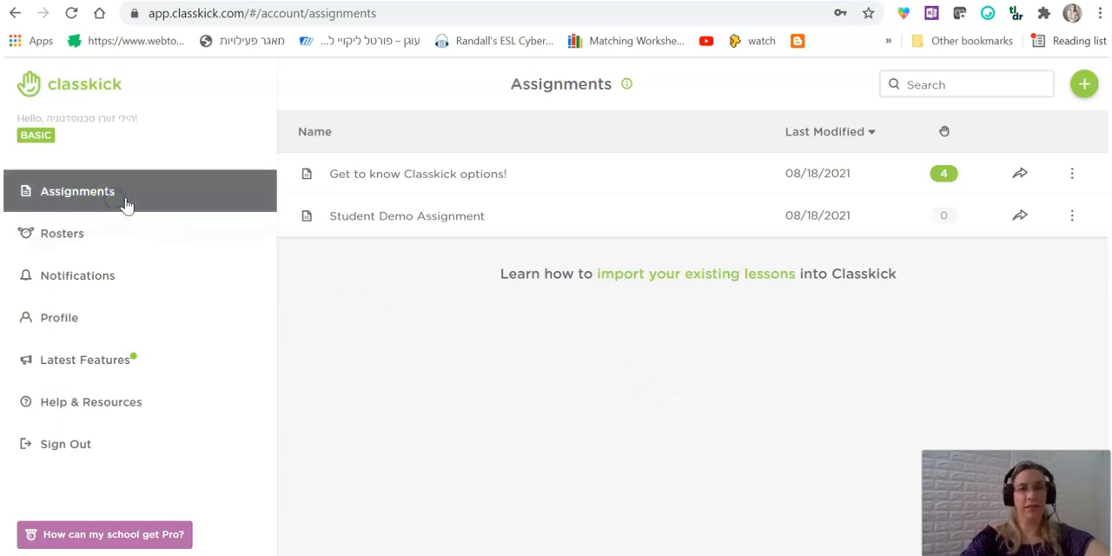
left_click(1083, 84)
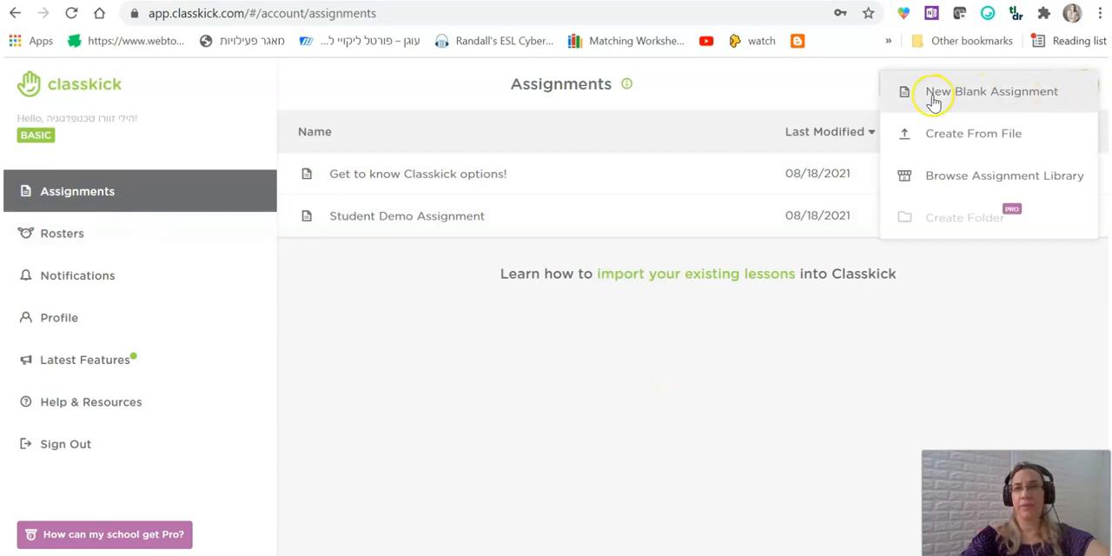
left_click(1039, 108)
left_click(1010, 145)
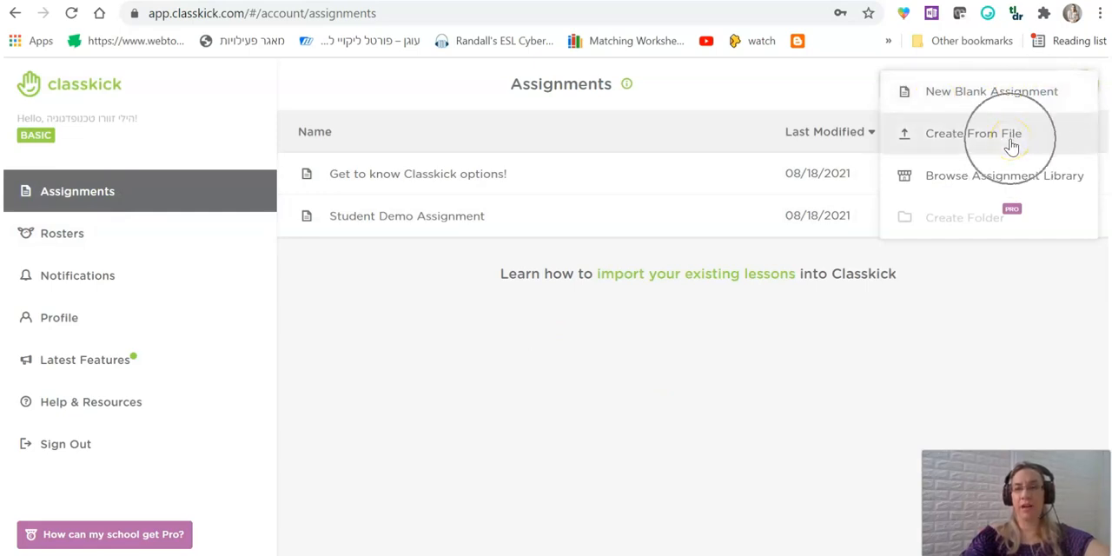
left_click(1010, 146)
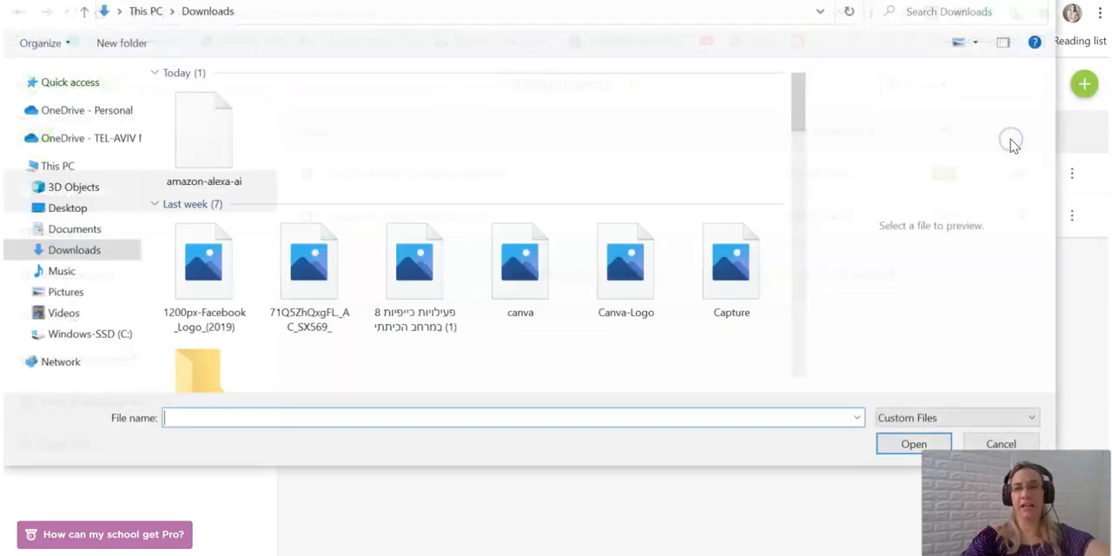
scroll(501, 255, "down", 10)
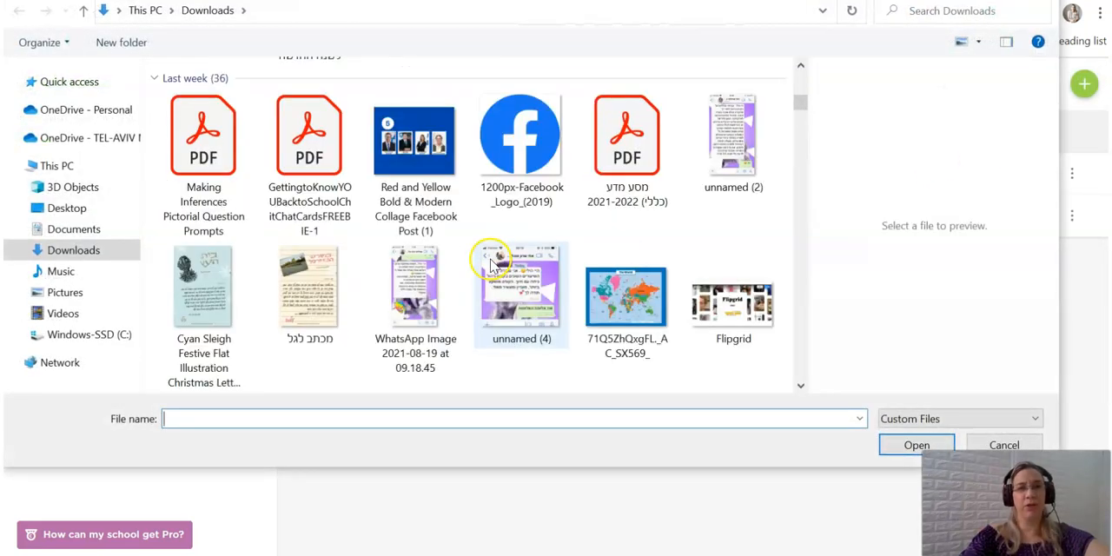
scroll(469, 291, "down", 5)
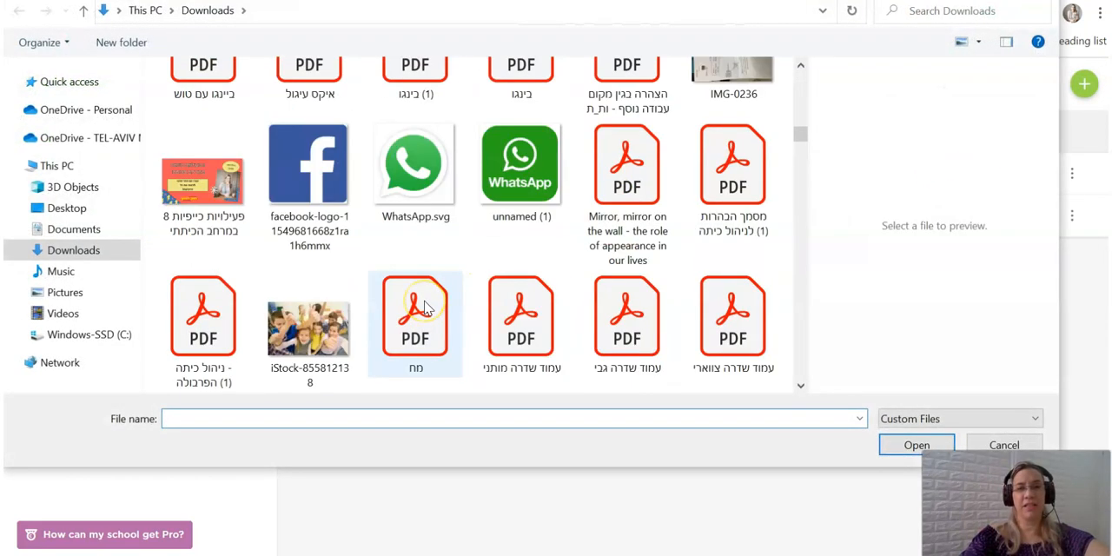
scroll(425, 308, "down", 5)
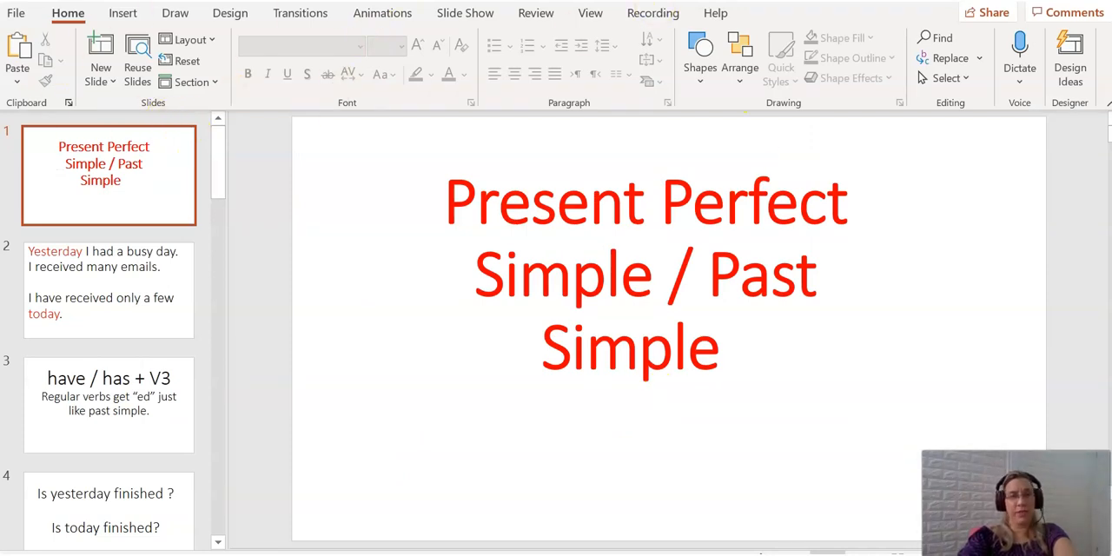
Switch to PowerPoint and save the Present Perfect PPT presentation as a PDF in the Downloads folder.
left_click(20, 15)
left_click(52, 253)
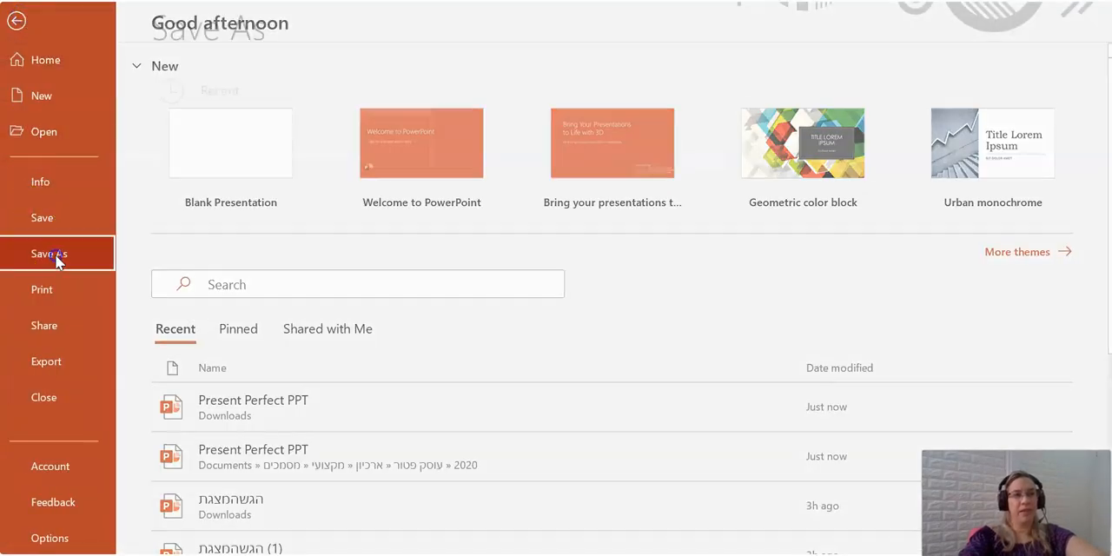
left_click(511, 146)
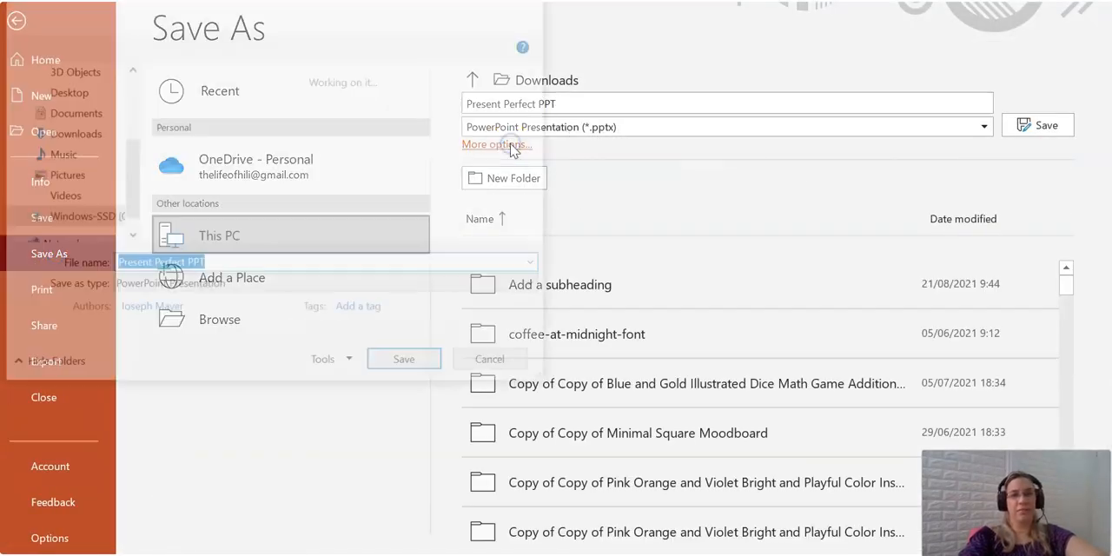
left_click(244, 295)
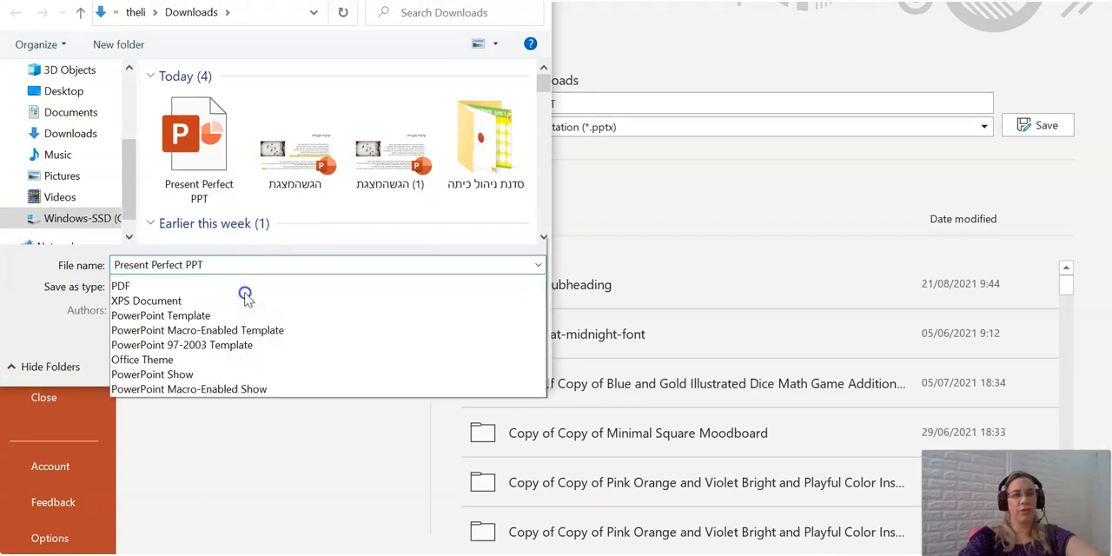
left_click(121, 26)
left_click(405, 436)
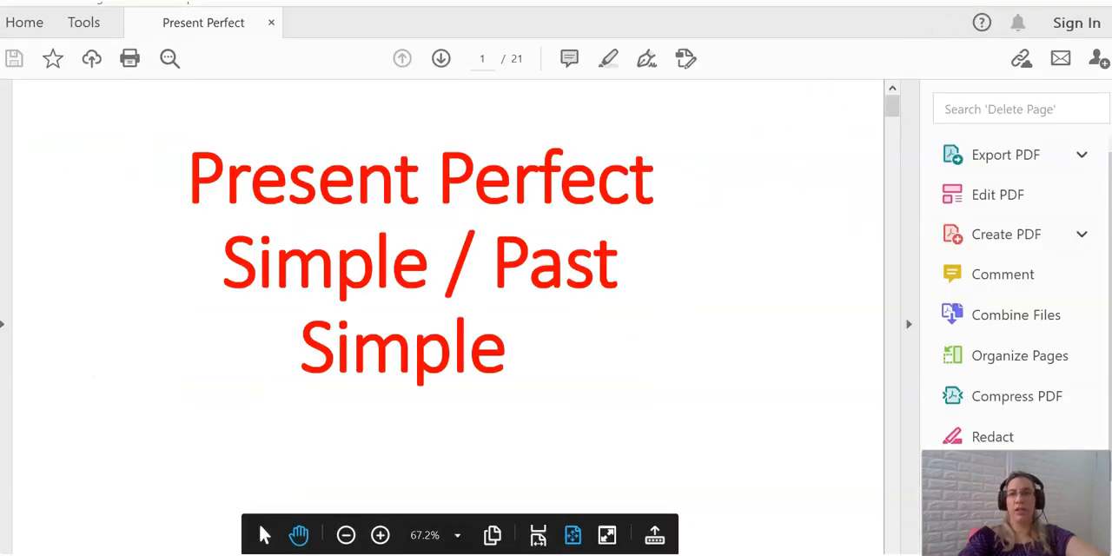
Return to Classkick and create a new assignment from the Present Perfect PPT PDF in the Downloads folder.
key("alt+Tab")
key("alt+Tab")
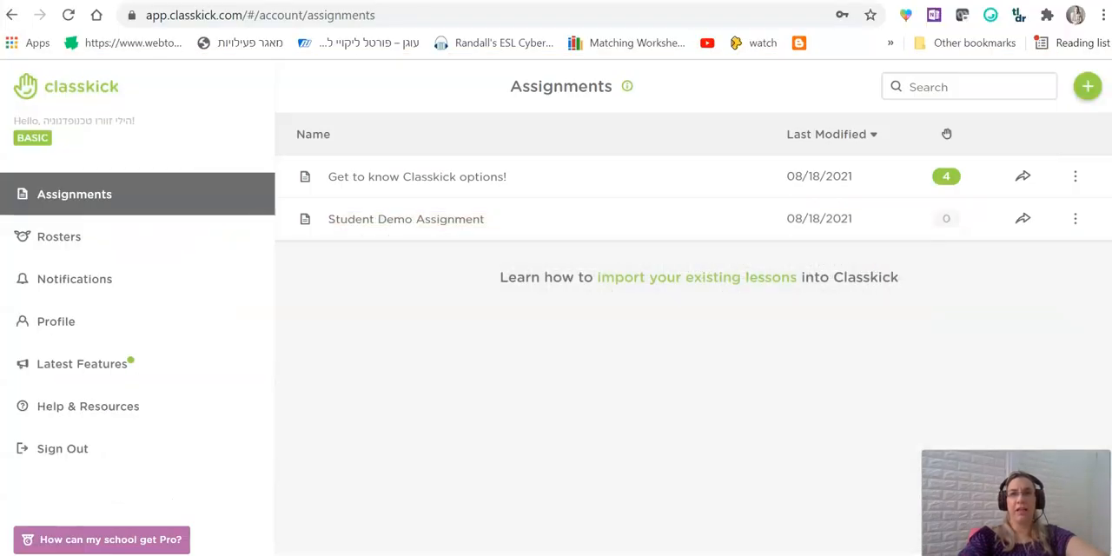
left_click(1086, 86)
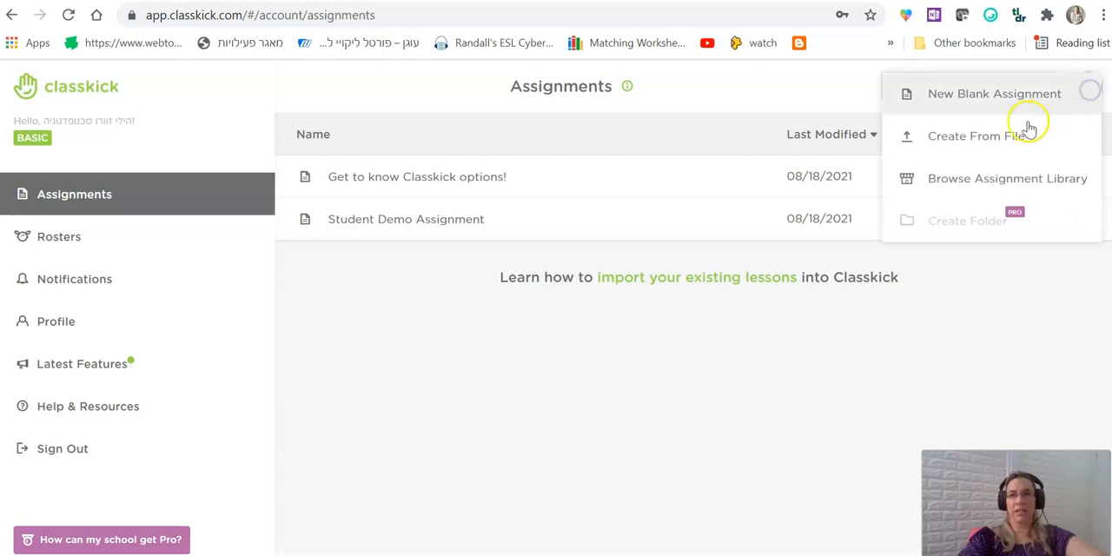
left_click(977, 144)
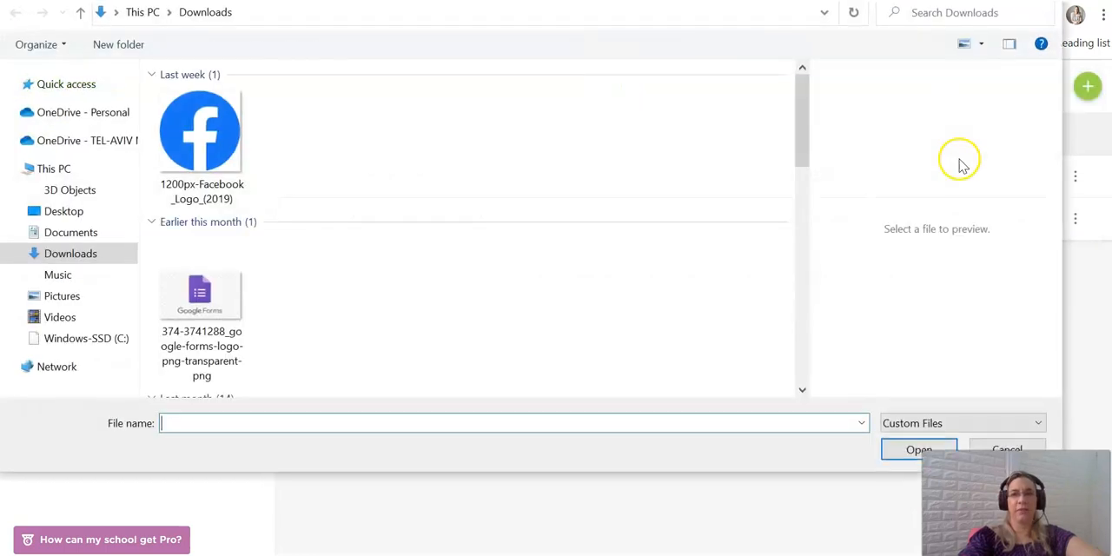
left_click(201, 143)
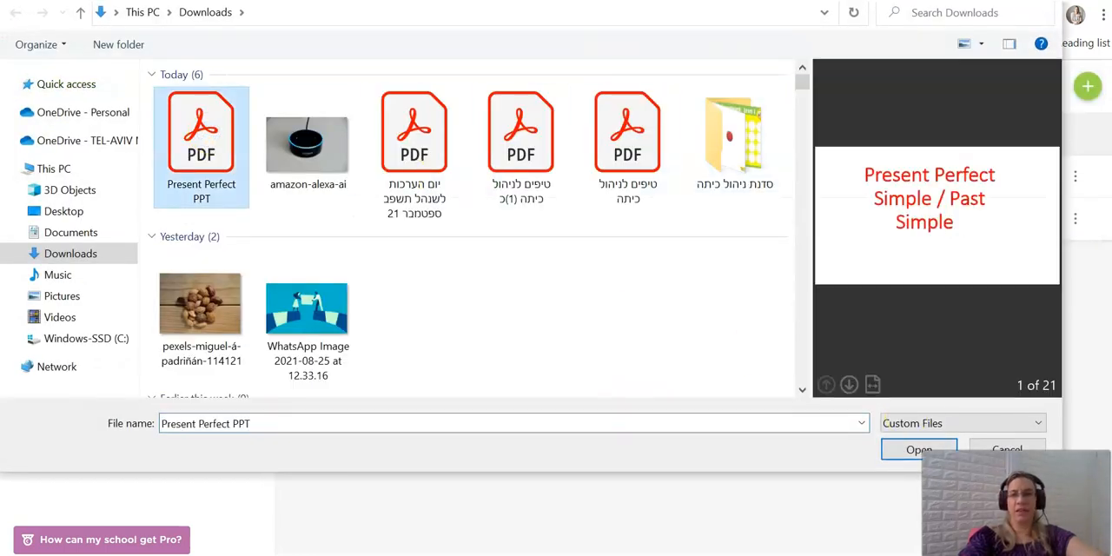
left_click(915, 451)
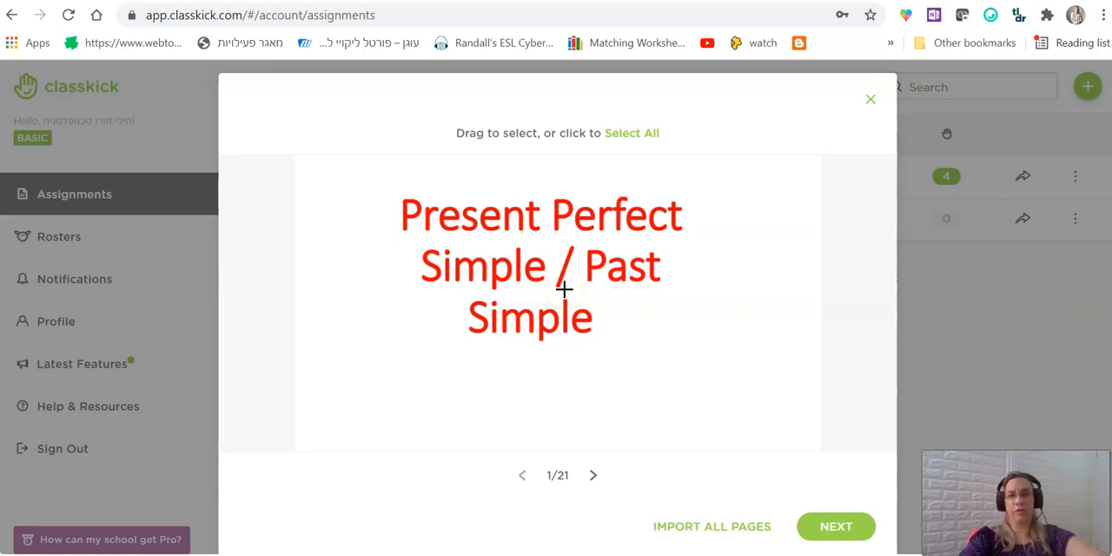
Import all pages of the PDF as new questions and finish creating the assignment.
left_click(713, 527)
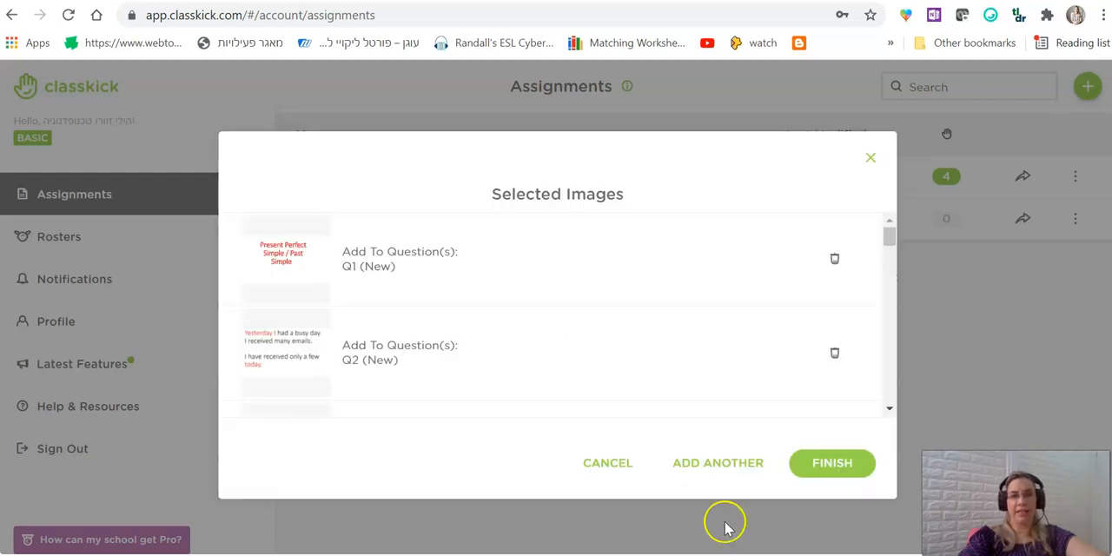
scroll(734, 359, "down", 15)
left_click(815, 463)
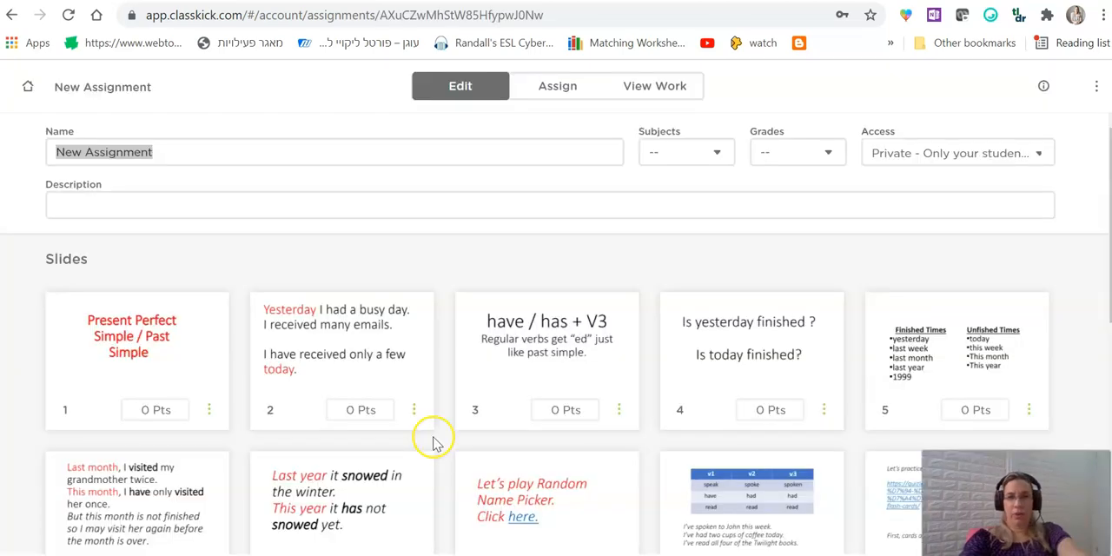
Rename the new assignment as "Present Perfect".
left_click_drag(179, 149, 9, 143)
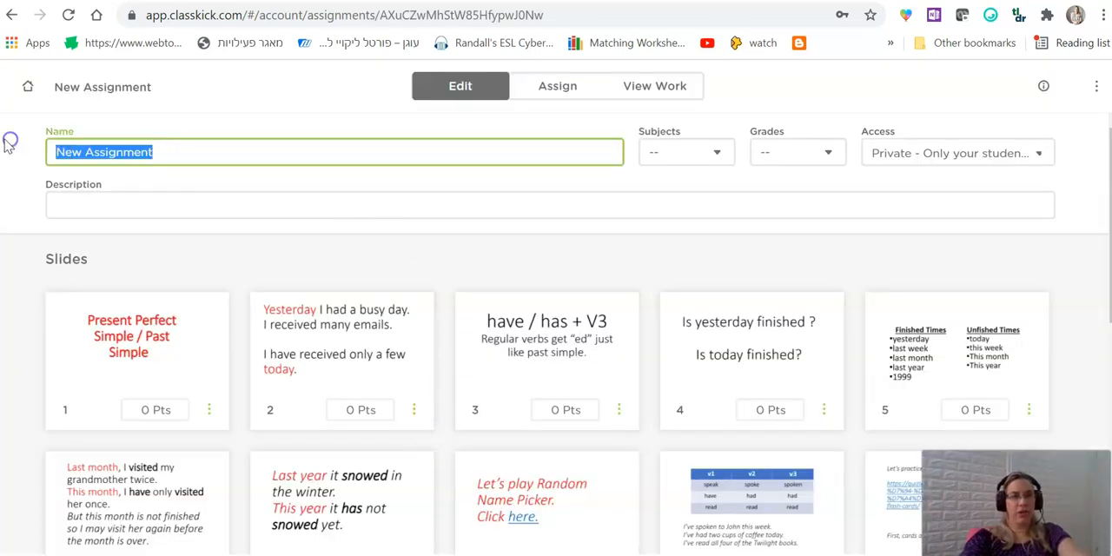
type("Present Perfect")
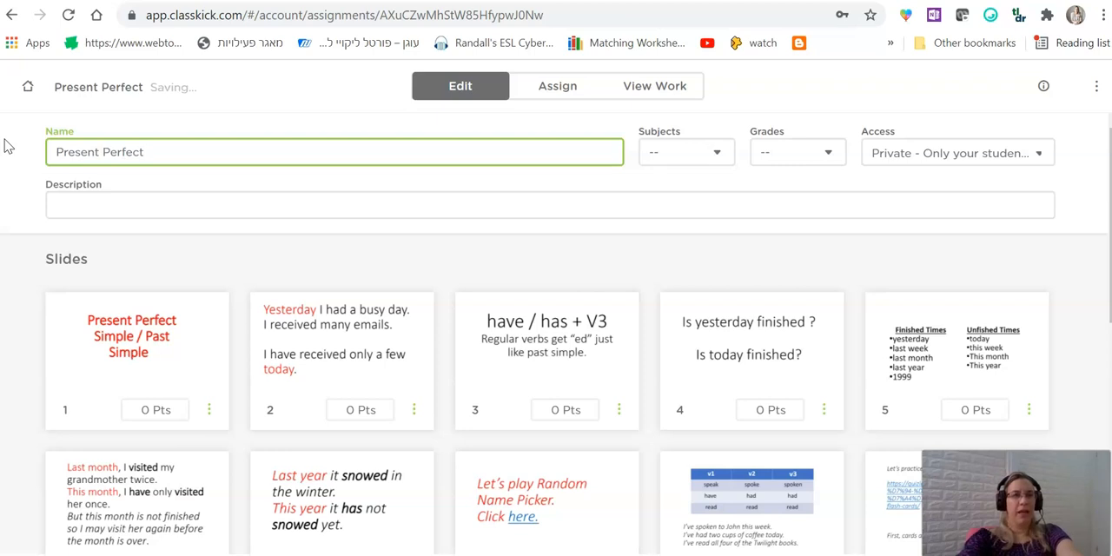
left_click(121, 199)
Set the assignment's subject to Foreign Language.
left_click(674, 157)
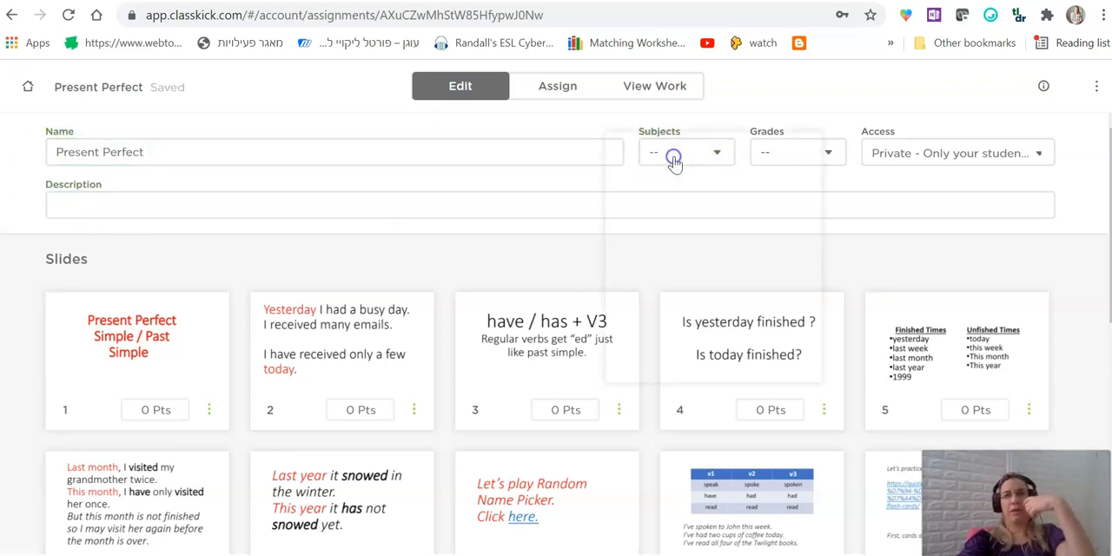
scroll(678, 217, "down", 10)
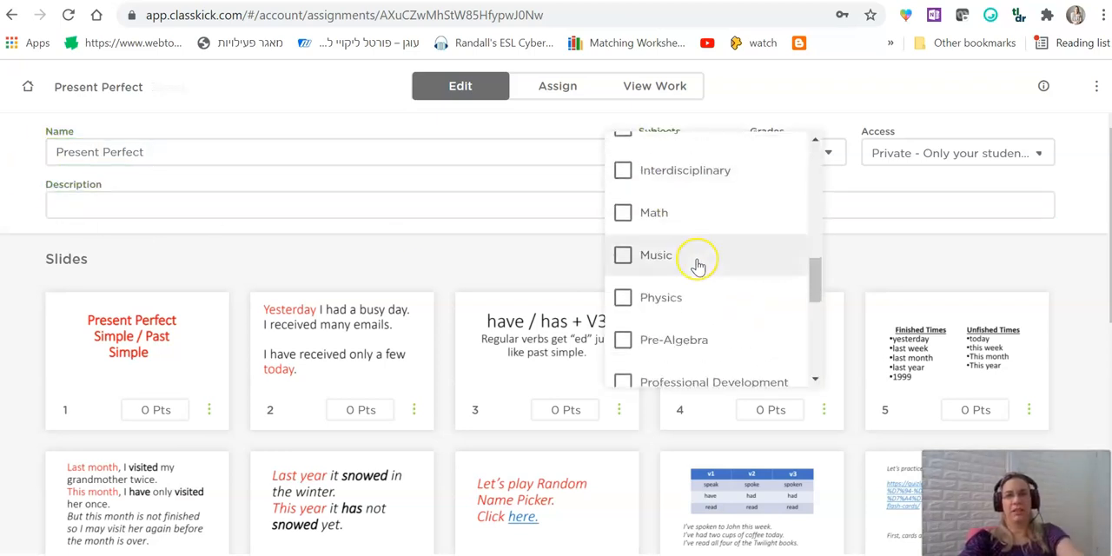
scroll(698, 267, "up", 3)
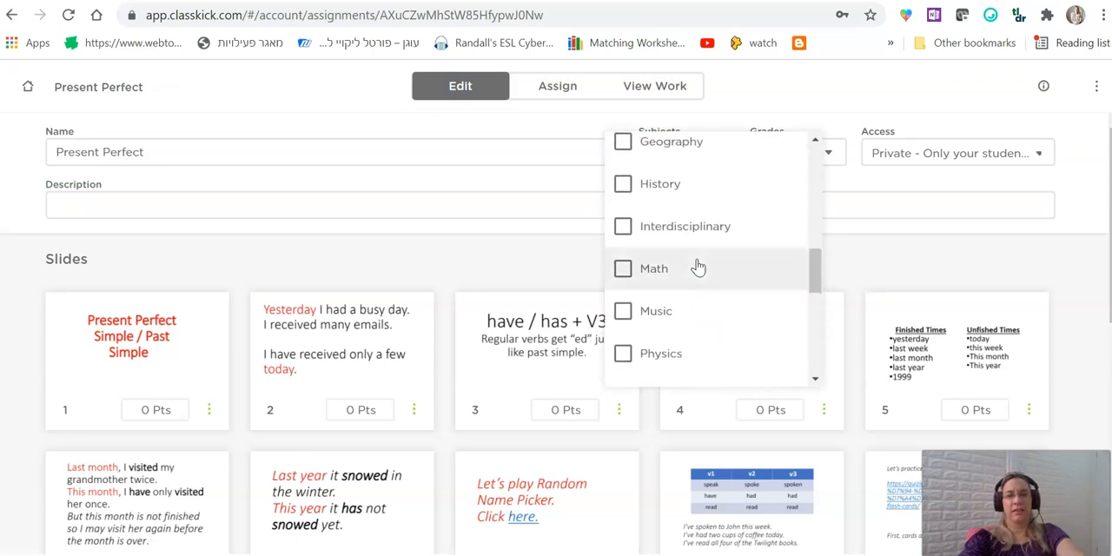
scroll(698, 265, "up", 4)
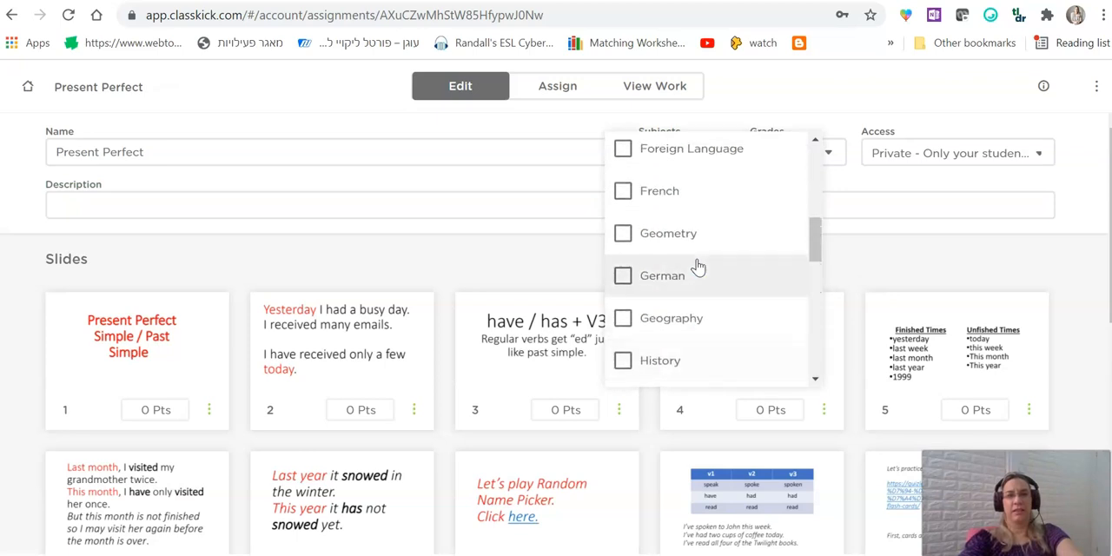
left_click(703, 150)
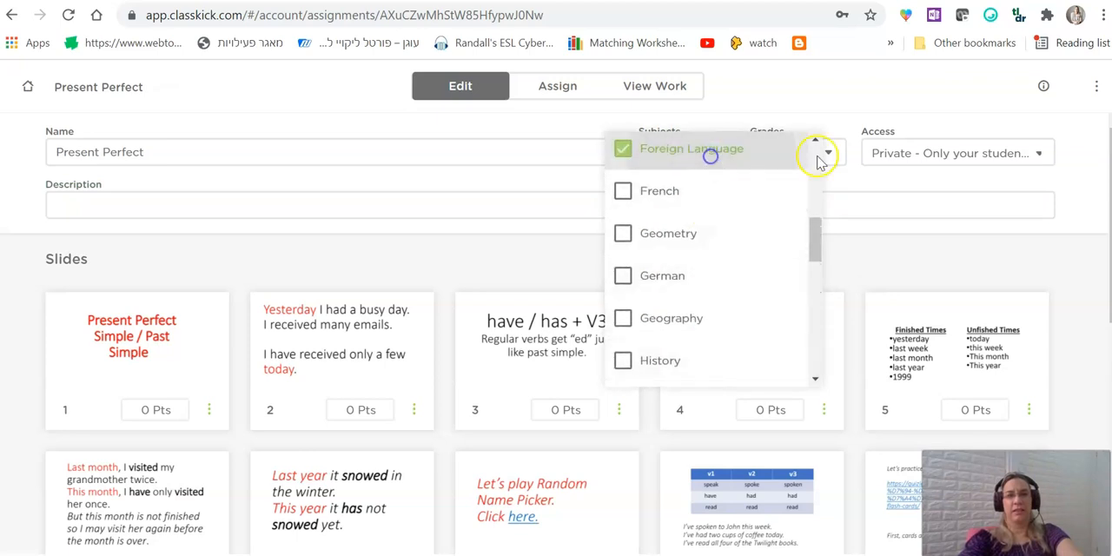
left_click(886, 187)
Set the assignment's grade level to 9.
left_click(811, 156)
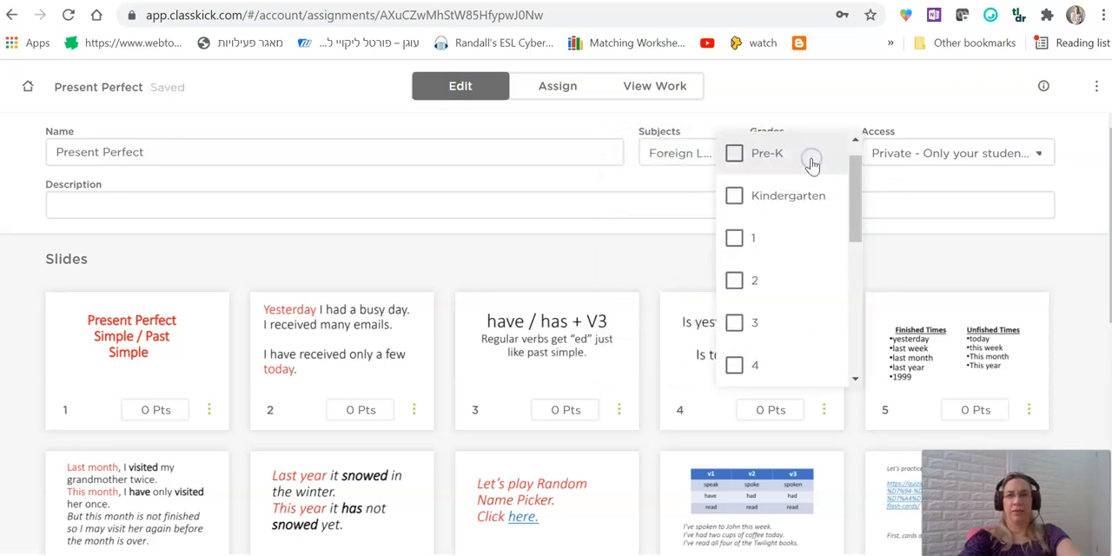
scroll(734, 363, "down", 5)
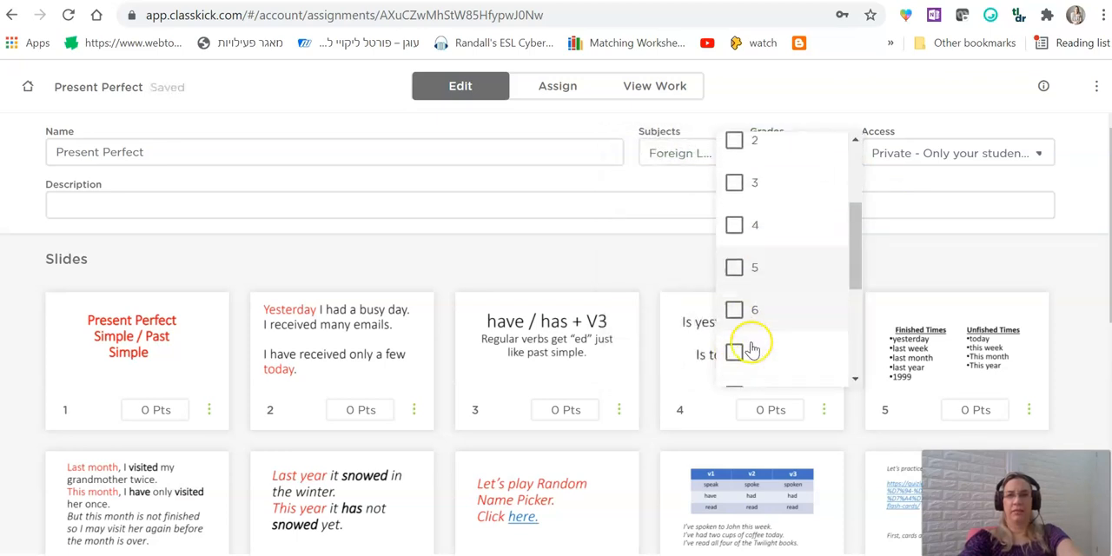
left_click(734, 196)
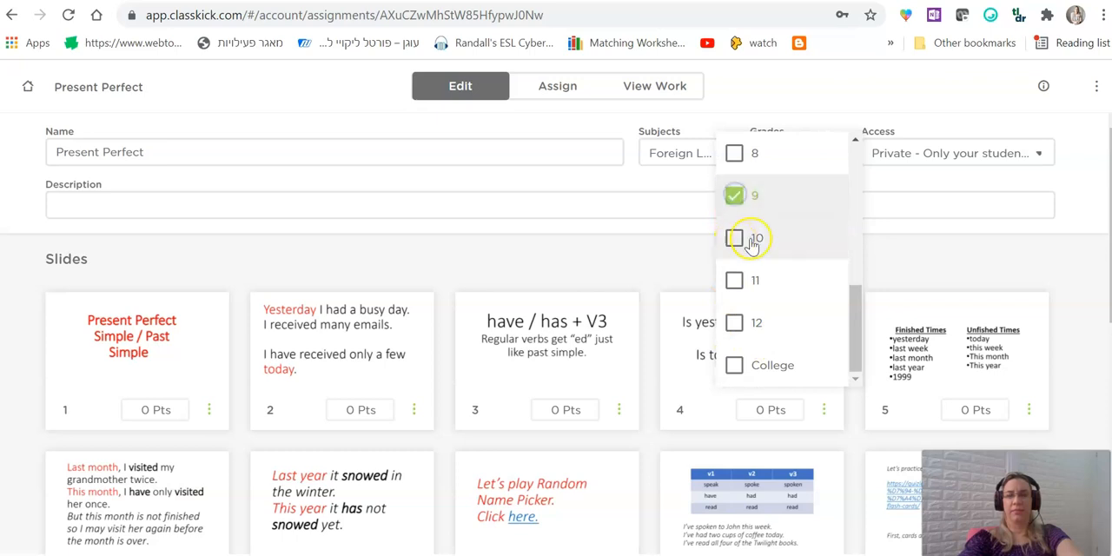
left_click(906, 242)
Switch the assignment's access to Shared with colleagues and set it back to Private, only your students.
left_click(996, 155)
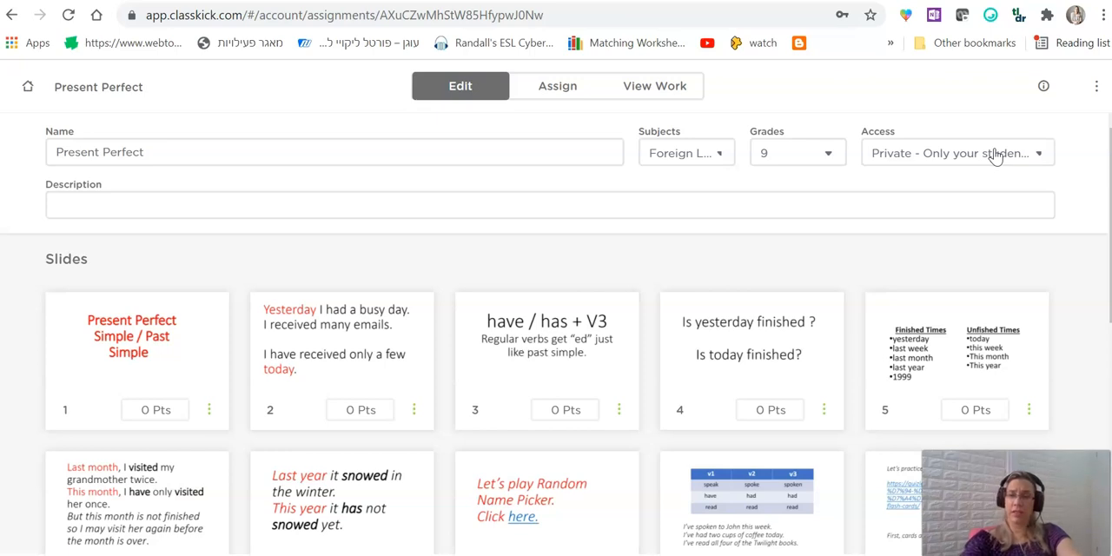
left_click(996, 154)
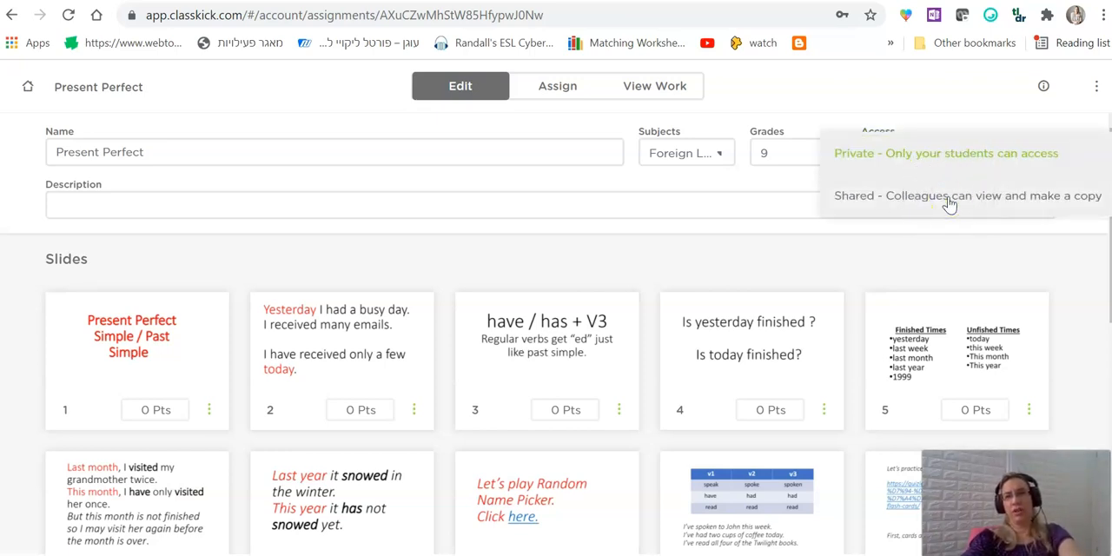
left_click(949, 200)
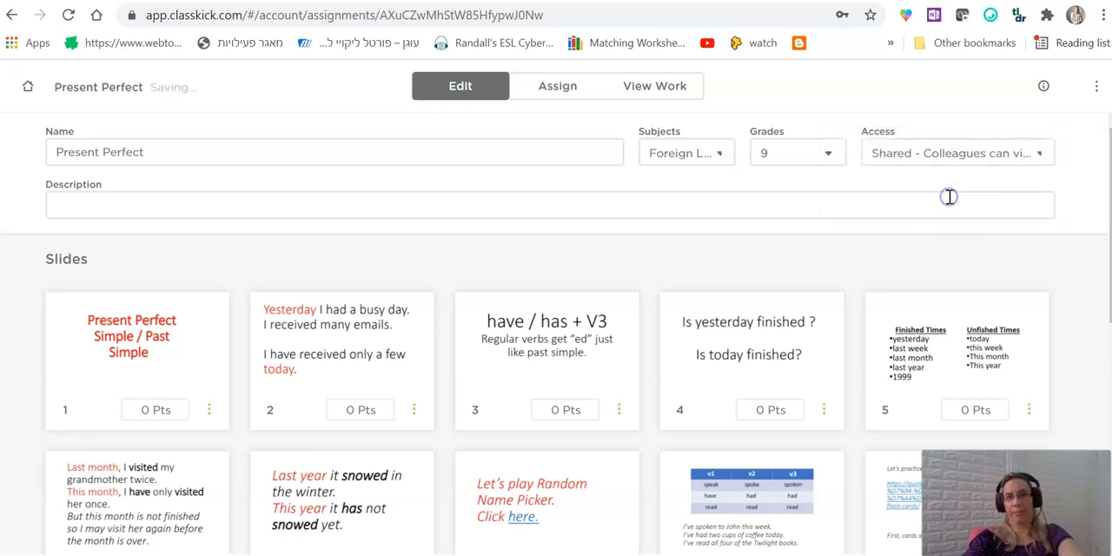
left_click(970, 165)
left_click(953, 112)
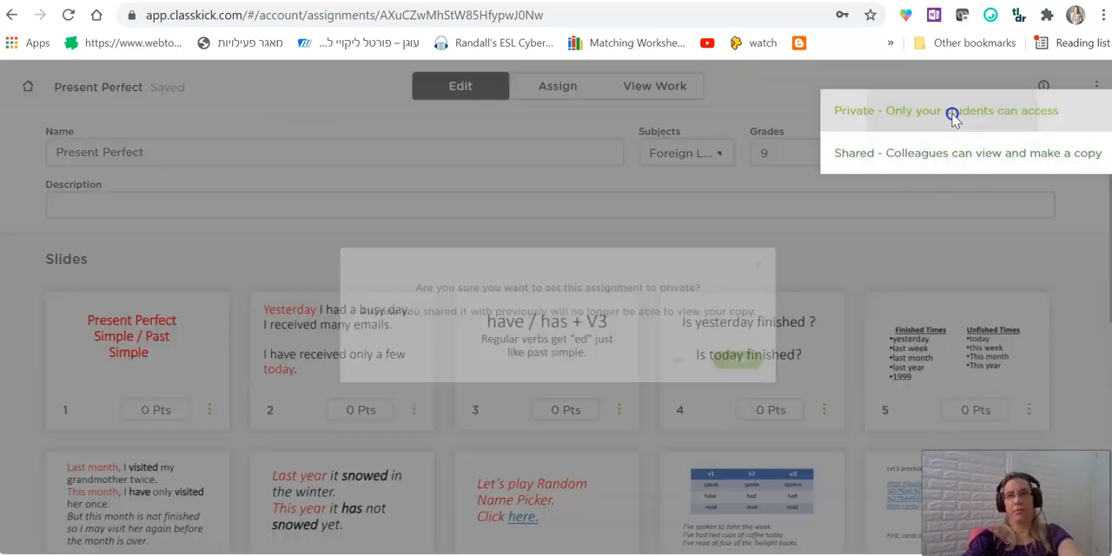
left_click(838, 386)
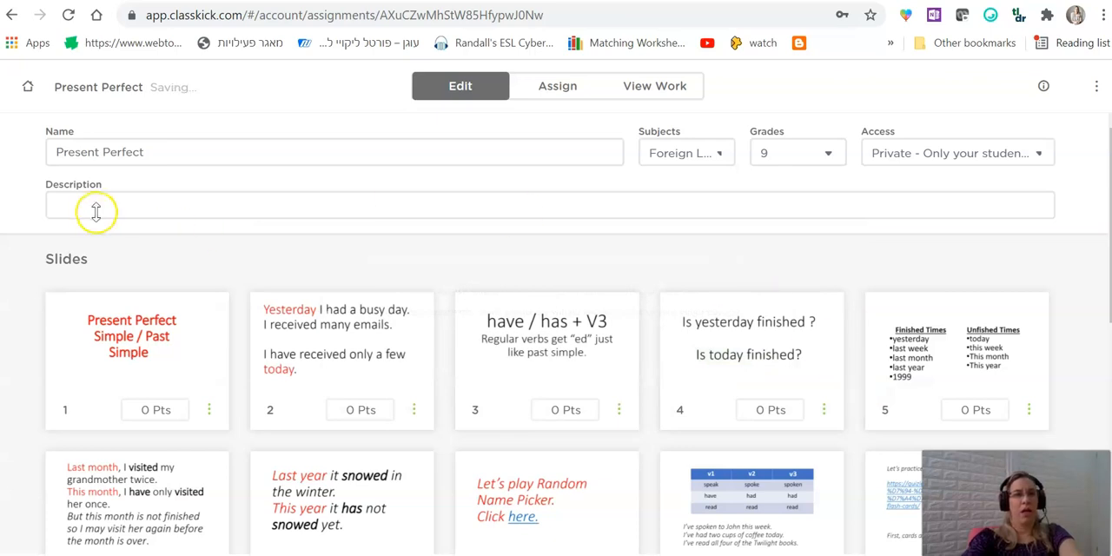
Add a new blank slide after the last slide of the Present Perfect assignment.
scroll(106, 248, "down", 5)
left_click(355, 455)
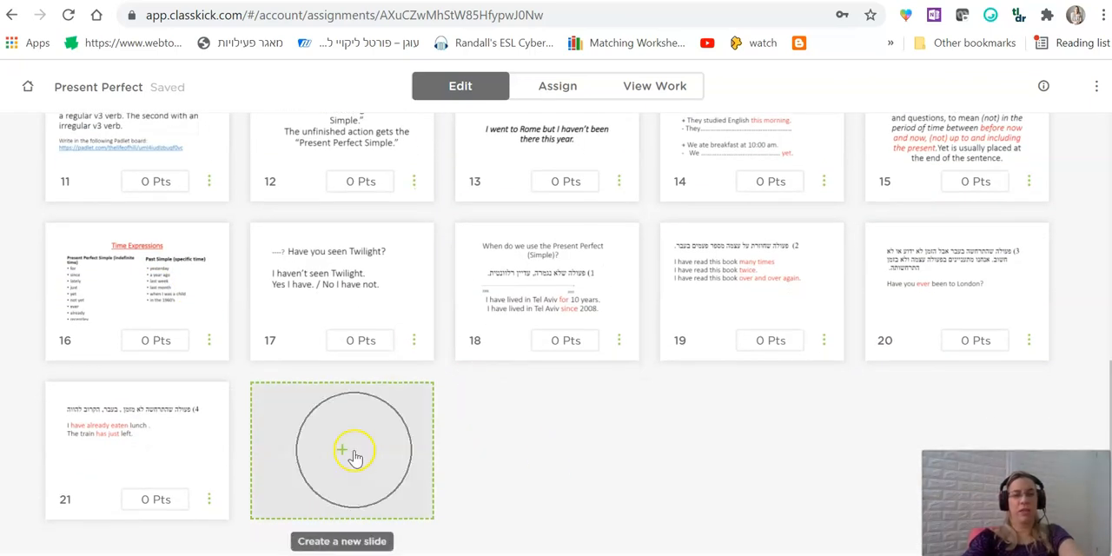
scroll(496, 458, "up", 5)
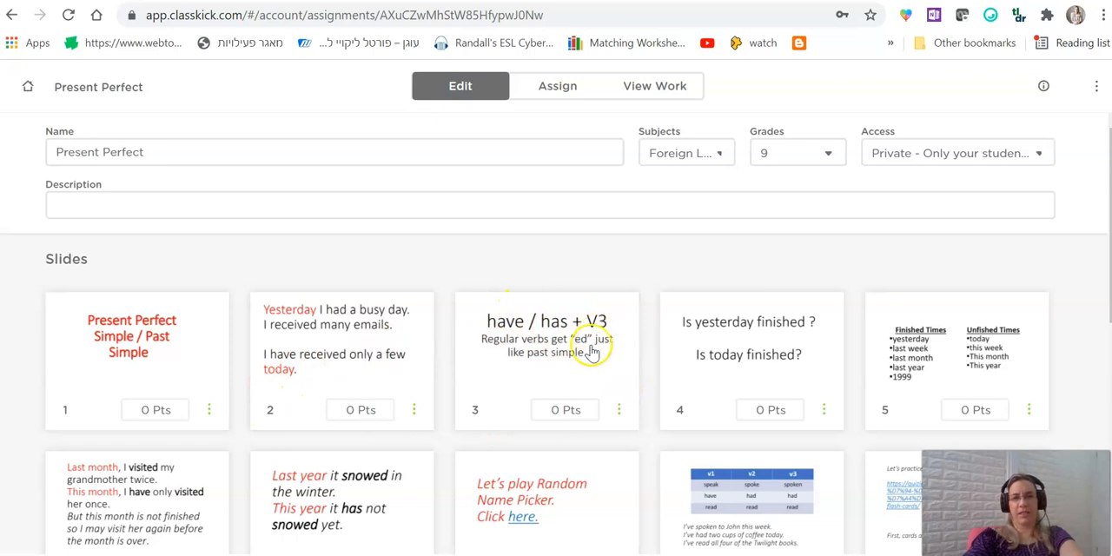
scroll(587, 375, "down", 6)
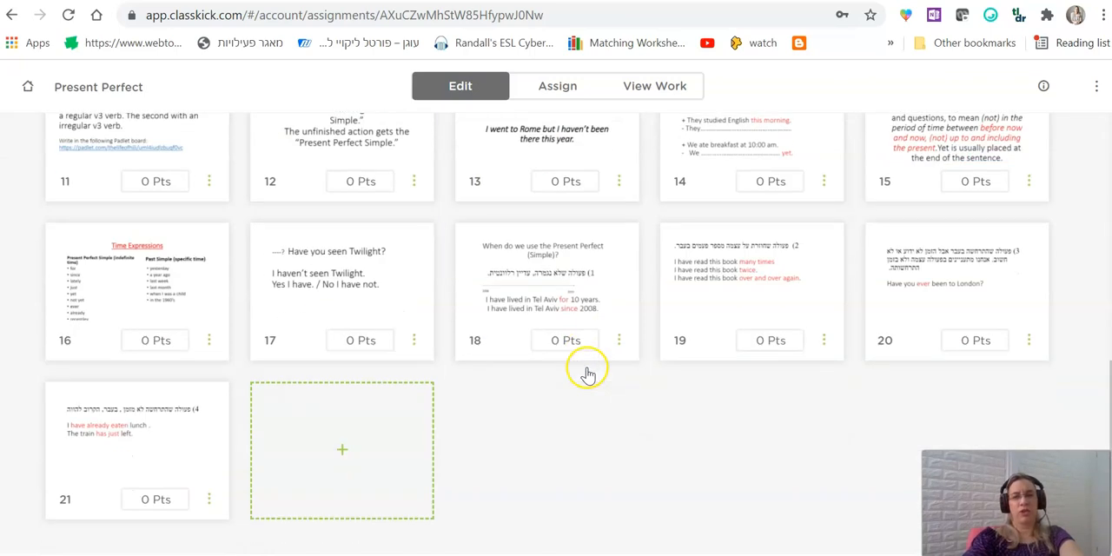
left_click(327, 439)
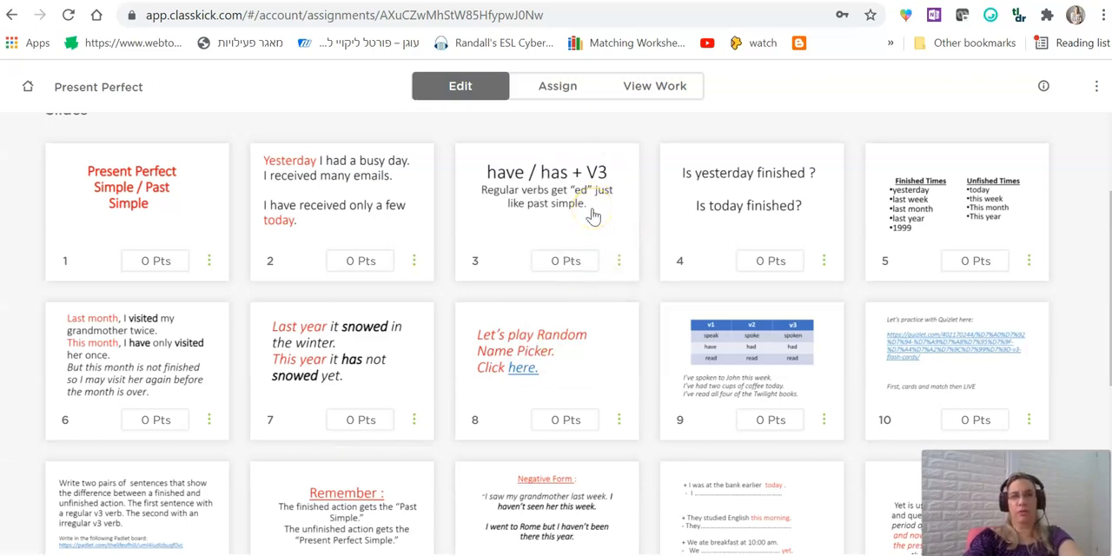
scroll(590, 213, "down", 5)
left_click(337, 399)
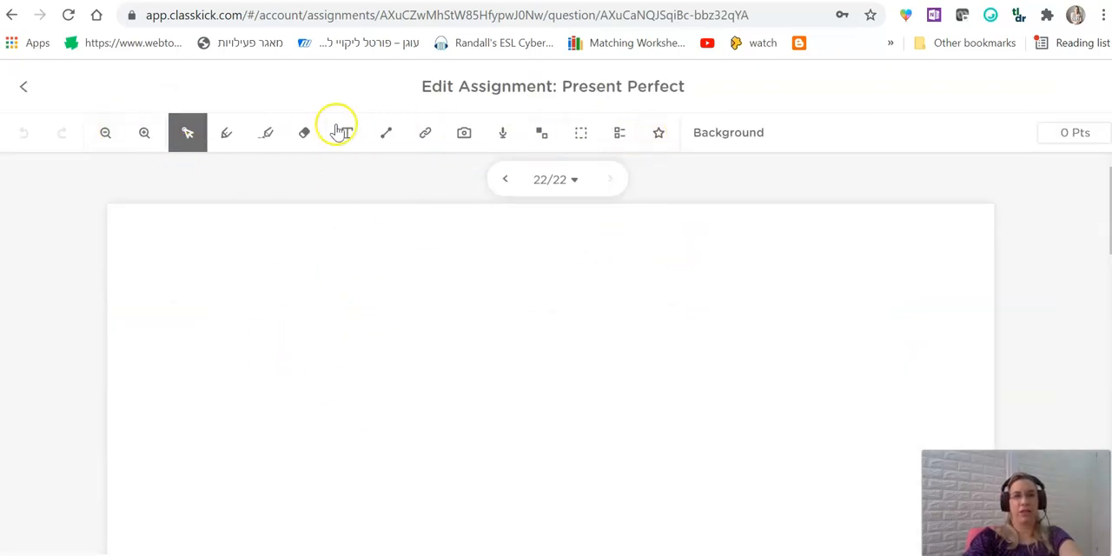
Try a solid purple colour and the two-circle Venn diagram template as the new slide's background.
left_click(711, 139)
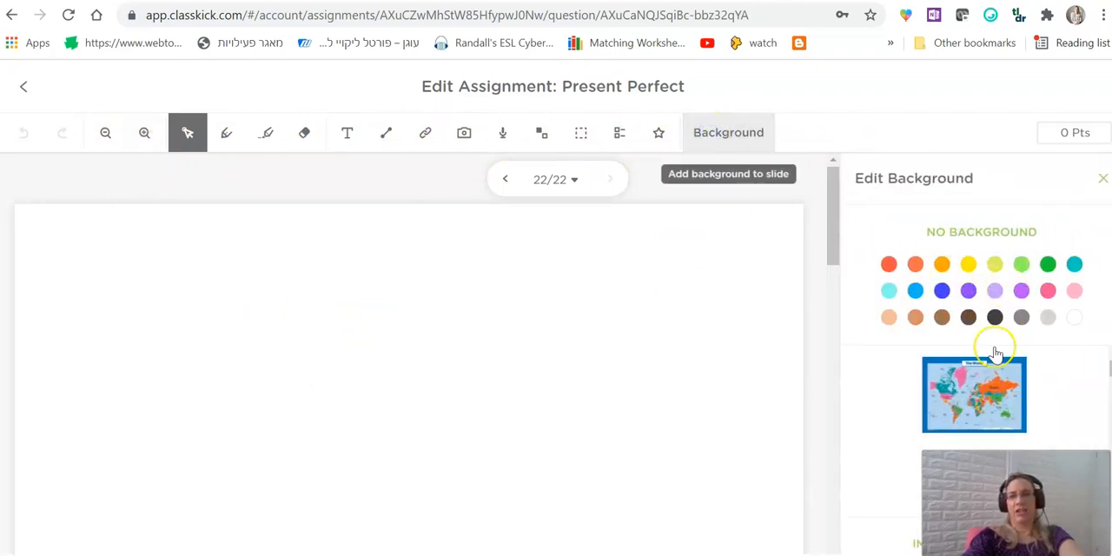
left_click(968, 292)
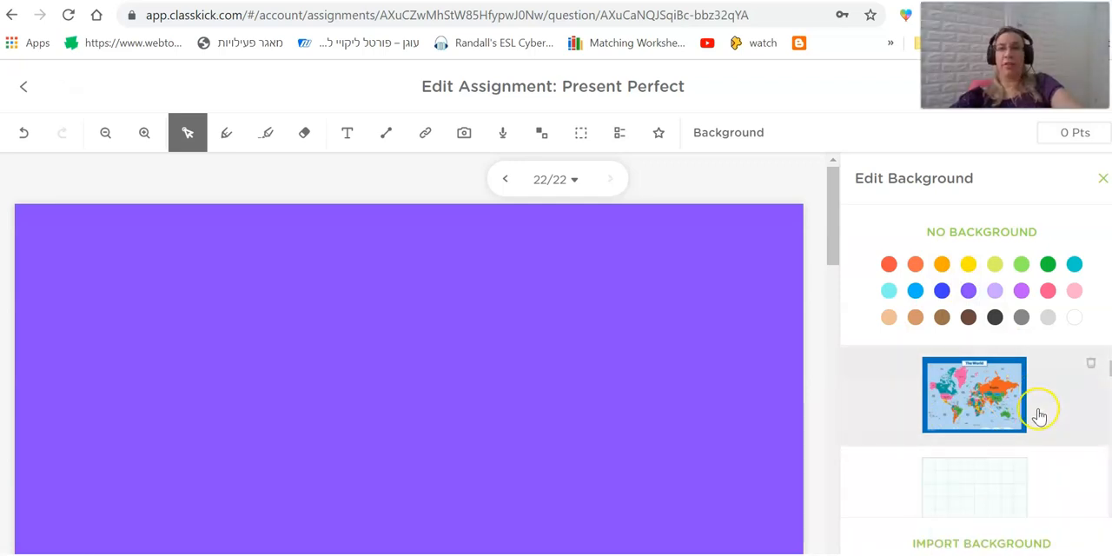
scroll(1071, 405, "down", 1)
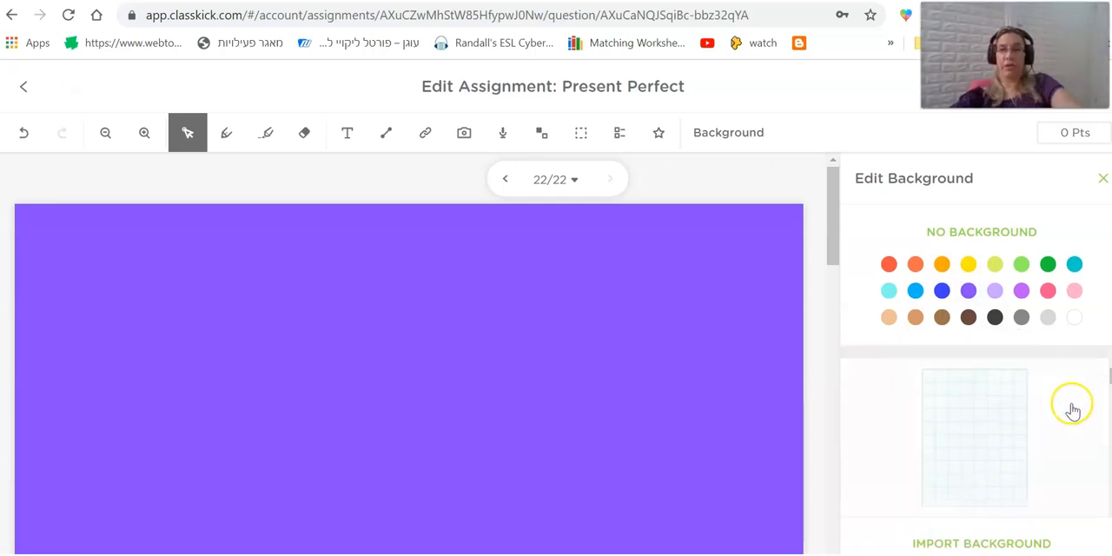
scroll(986, 436, "down", 1)
left_click(993, 438)
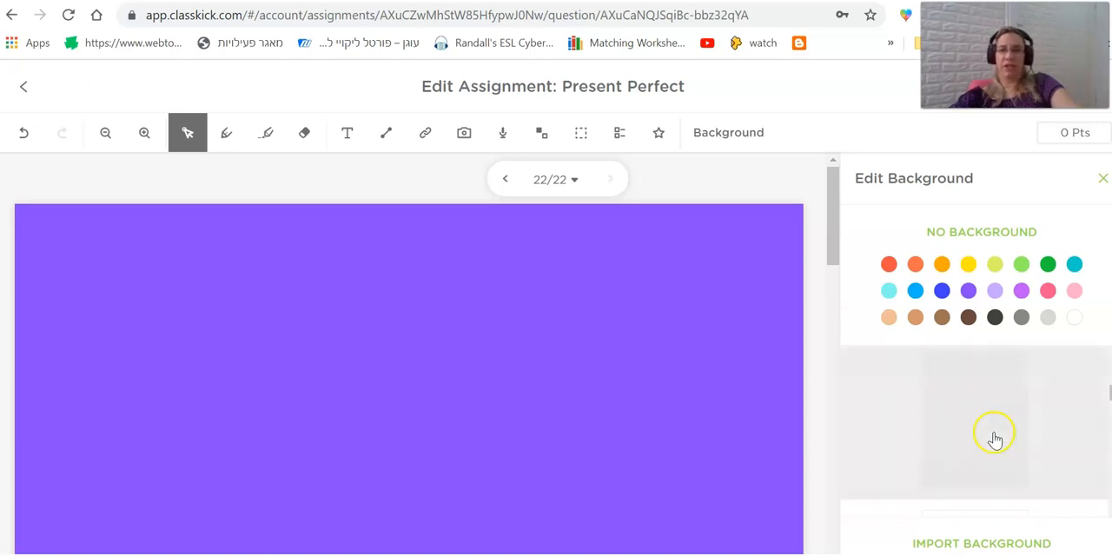
left_click(993, 437)
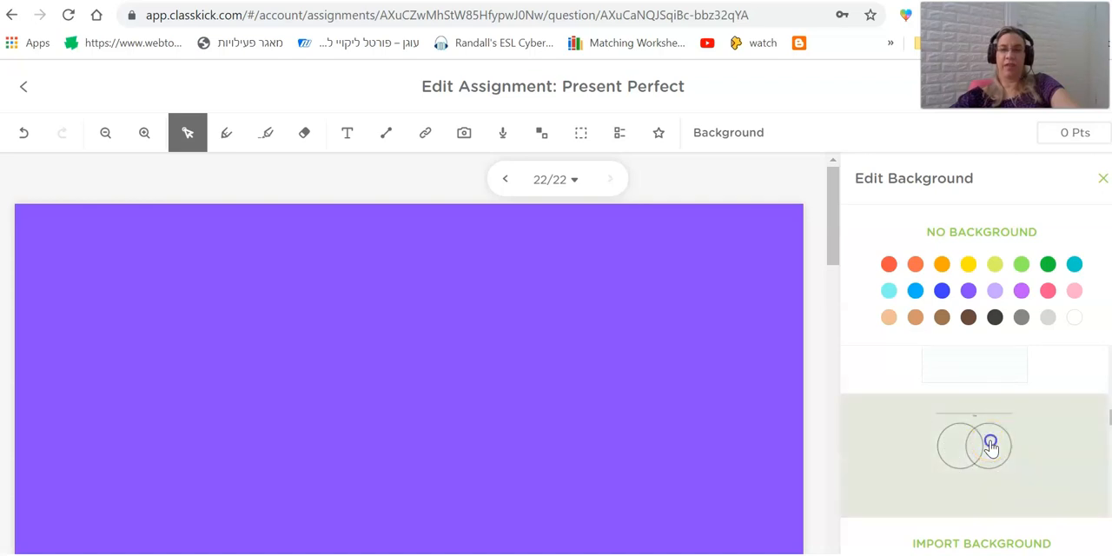
scroll(504, 390, "down", 1)
scroll(505, 391, "down", 3)
scroll(603, 399, "up", 2)
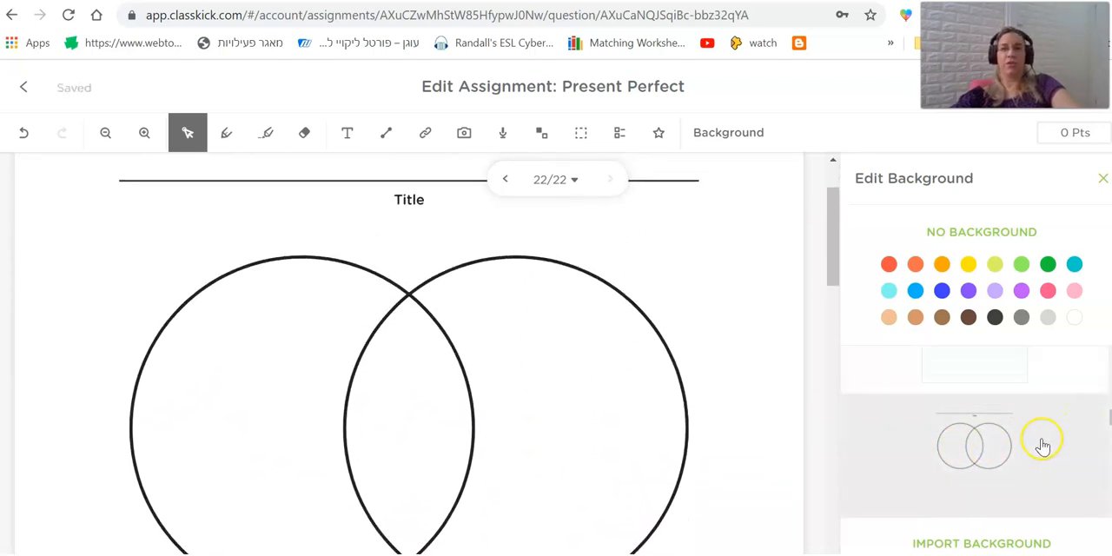
Try the two-column table template and the green Exit Ticket template as the slide's background.
scroll(1038, 449, "down", 2)
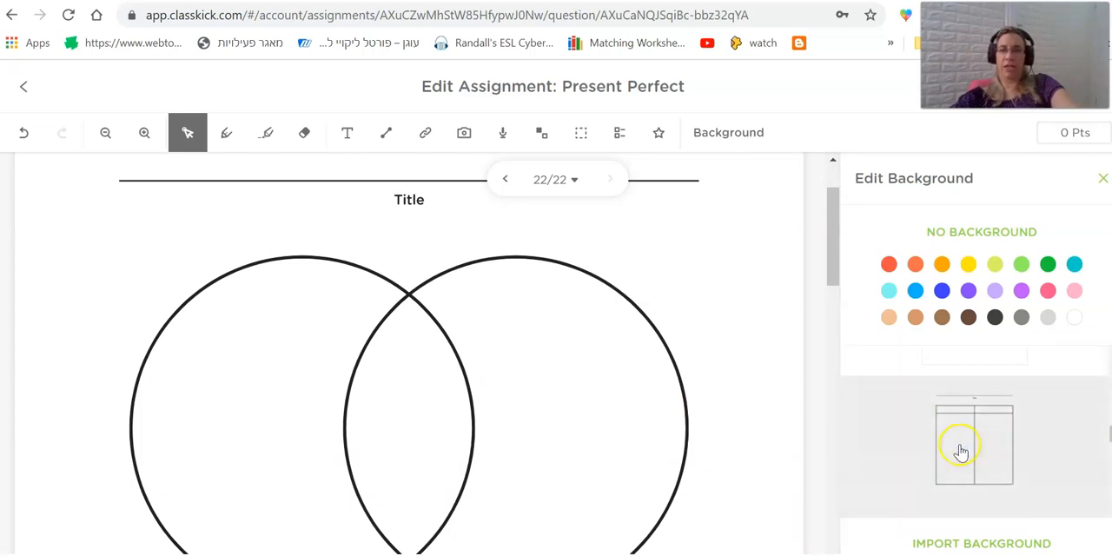
left_click(960, 448)
scroll(489, 377, "down", 3)
scroll(489, 379, "up", 4)
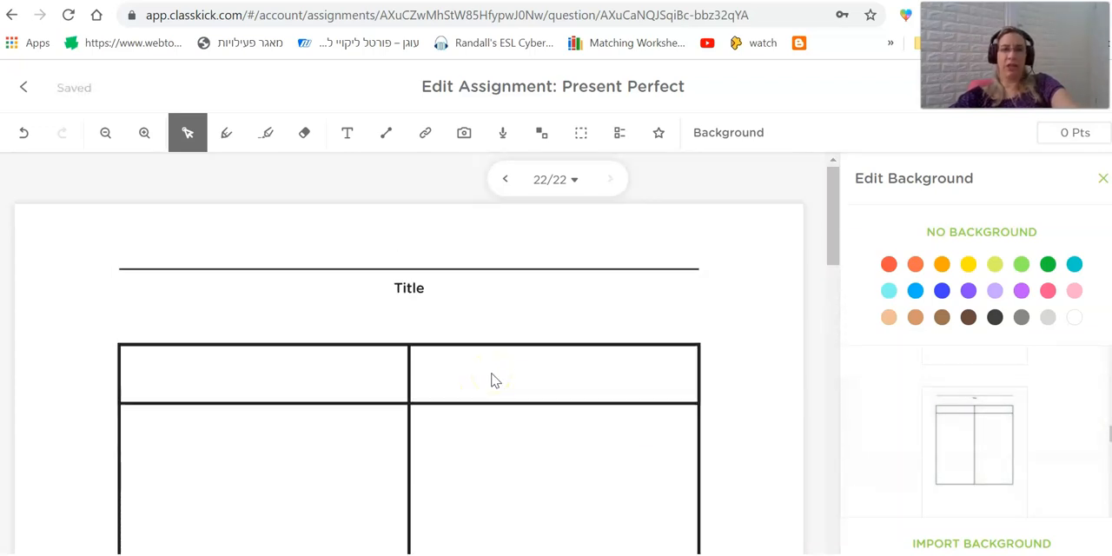
scroll(1035, 464, "down", 2)
left_click(988, 446)
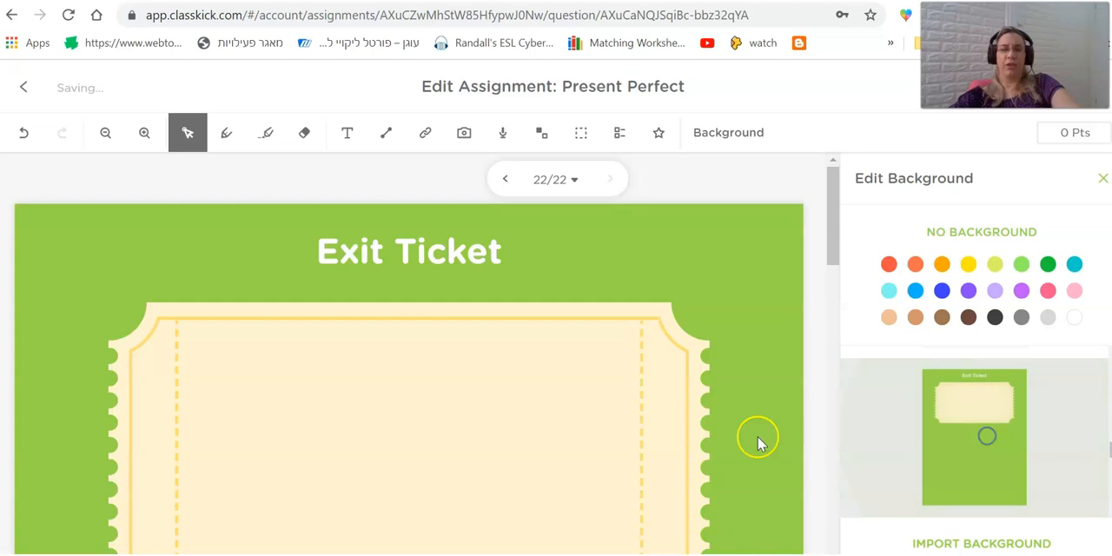
Try the blank template with the light green zigzag border as the slide's background.
scroll(540, 392, "down", 1)
scroll(540, 393, "down", 2)
scroll(1005, 484, "down", 3)
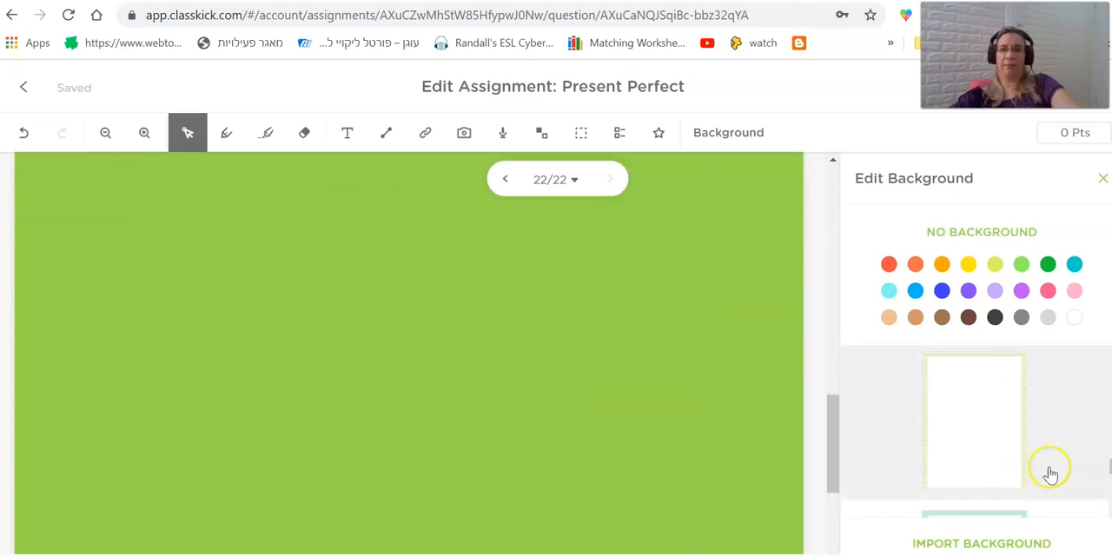
left_click(984, 430)
scroll(445, 350, "up", 5)
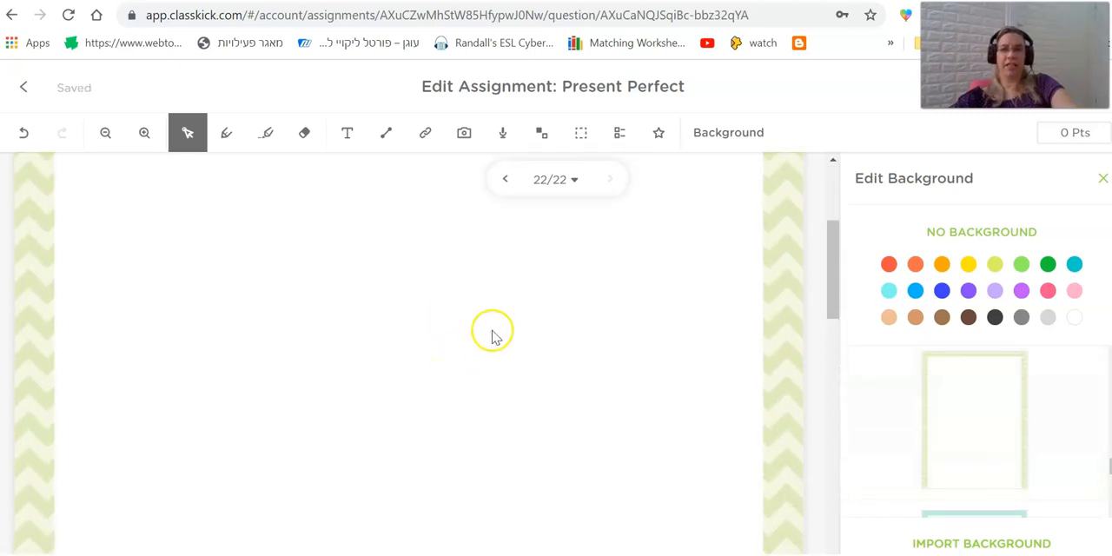
Set the slide's background to the titled Venn diagram template with two overlapping circles.
scroll(622, 396, "down", 1)
scroll(1005, 478, "down", 2)
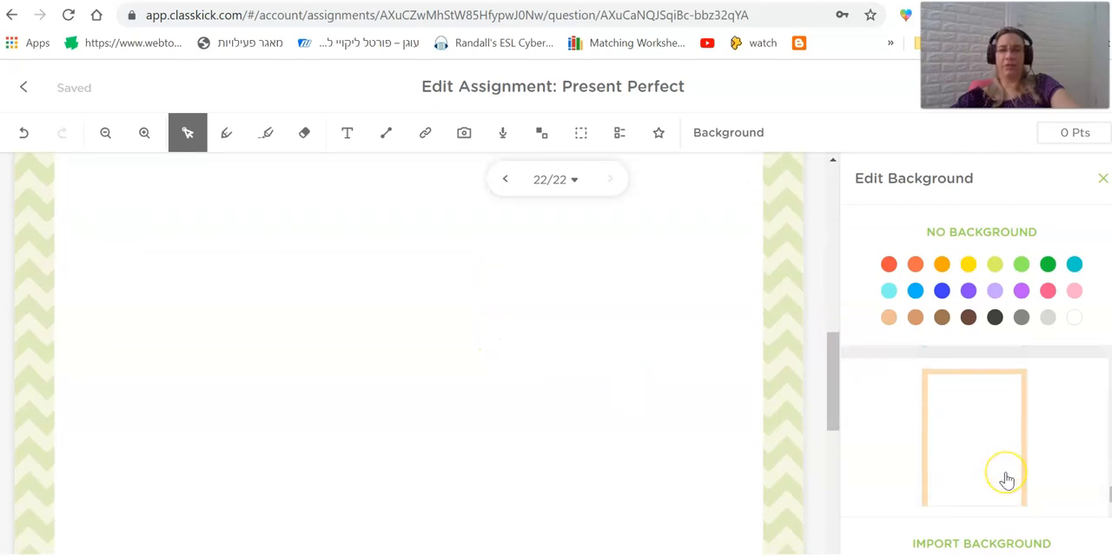
scroll(1003, 478, "down", 3)
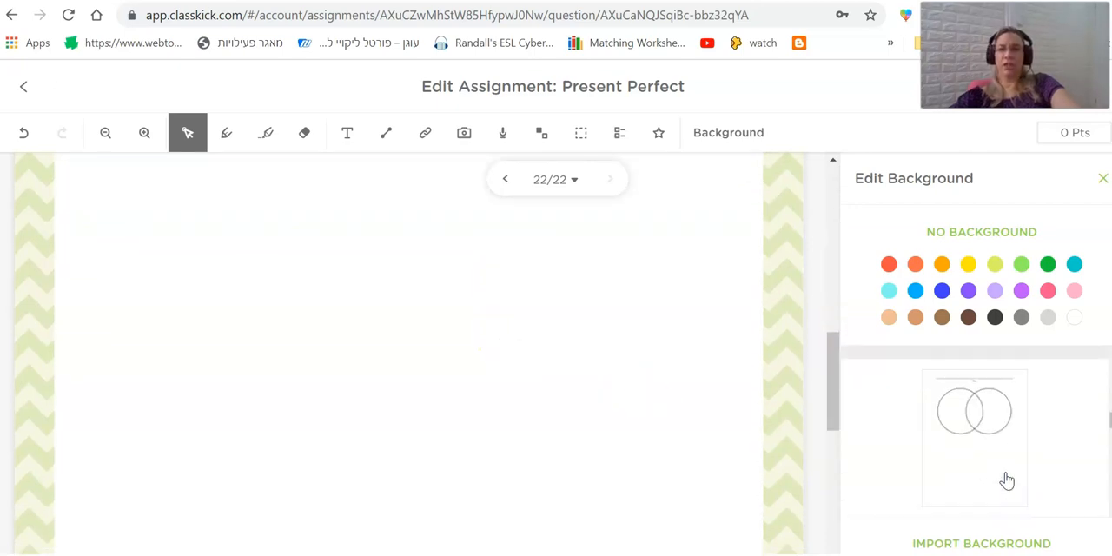
left_click(971, 412)
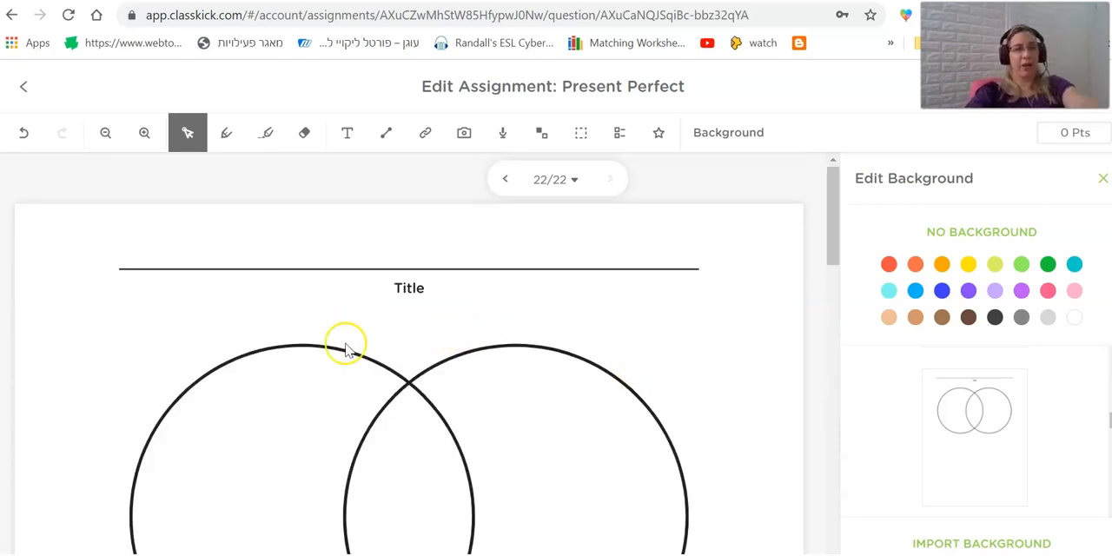
Add a text box on the title line above the Venn diagram reading "comparing Past simple to Present Perfect".
left_click(348, 134)
left_click_drag(145, 225, 516, 260)
type("compa")
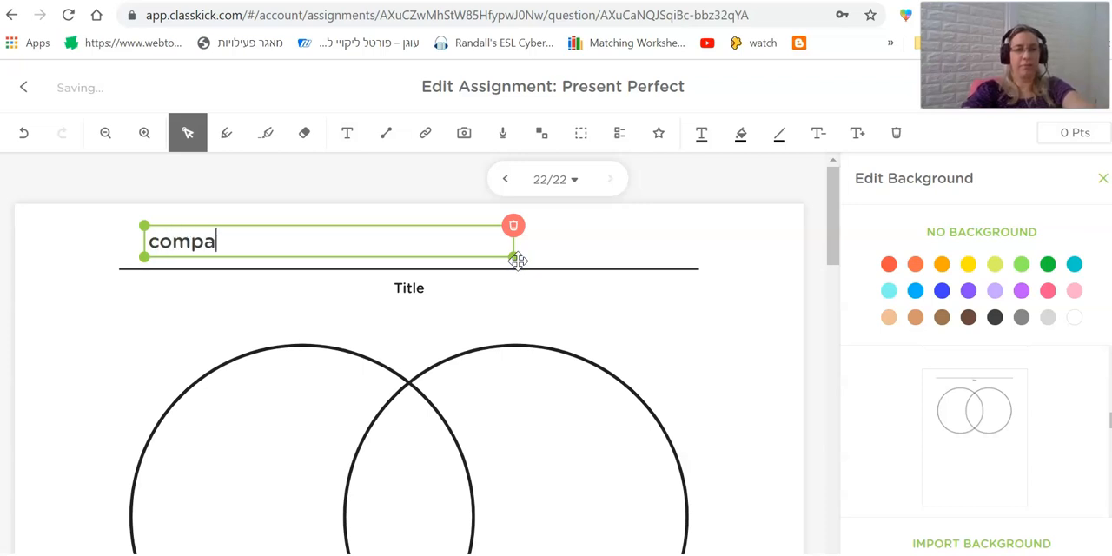
type("ring Present Sl")
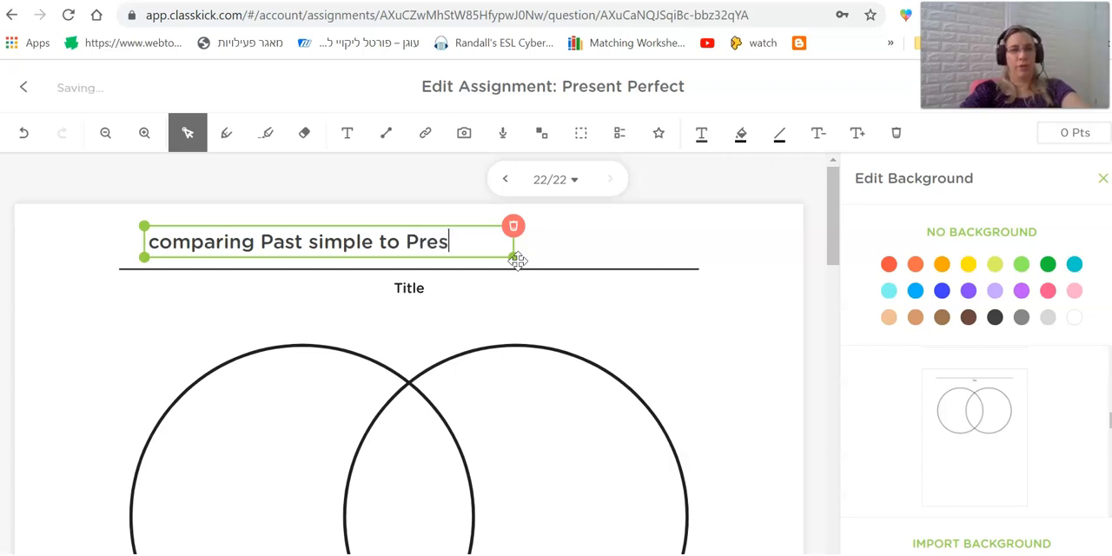
type("Perfect")
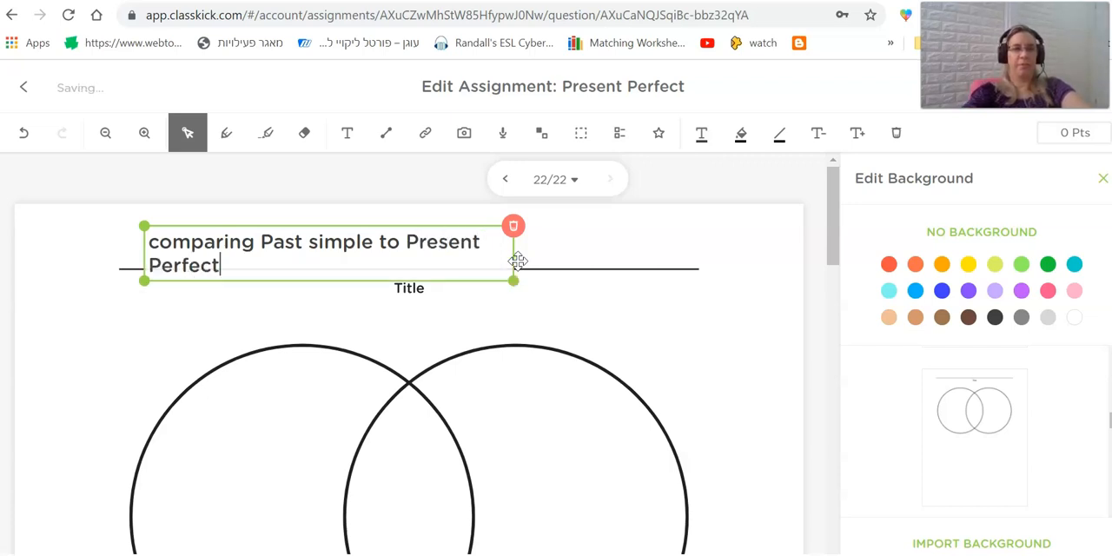
Center the comparison title above the title line and add the label "P. simple" inside the first circle of the Venn diagram.
left_click_drag(516, 250, 606, 238)
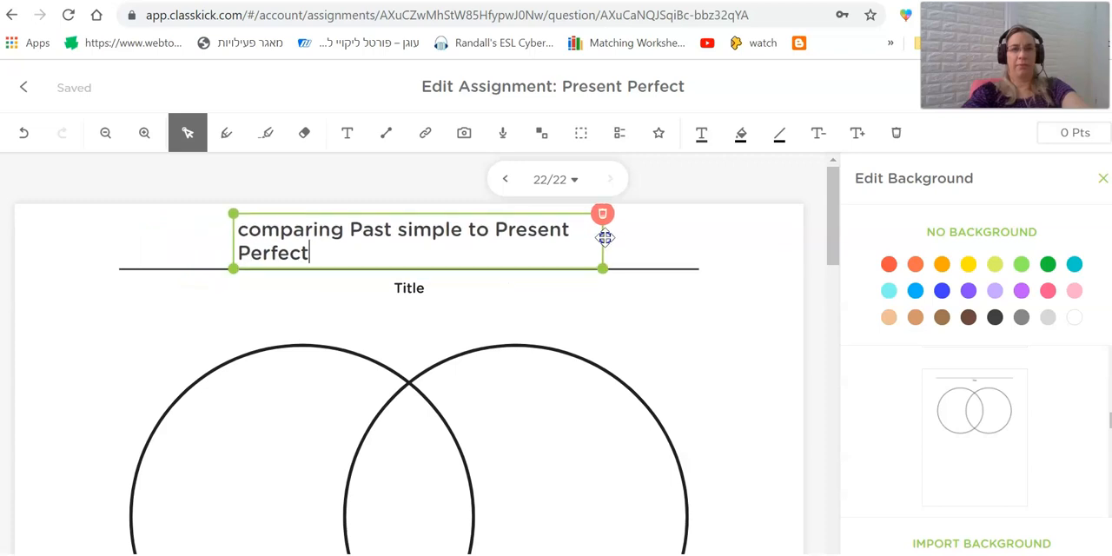
left_click(184, 323)
left_click(352, 138)
left_click(242, 383)
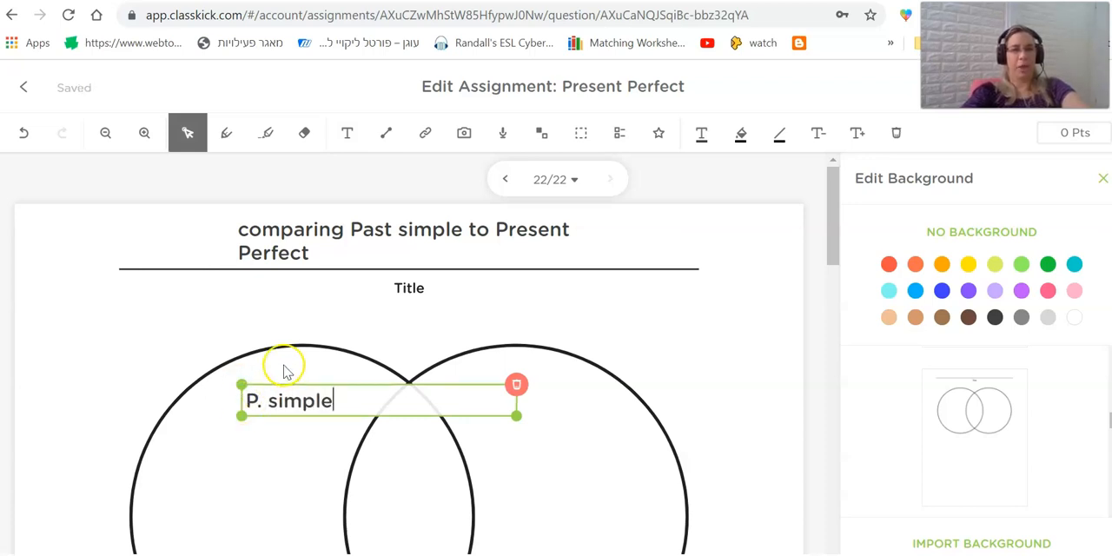
left_click(580, 372)
Label the Venn diagram's second circle "Present Perfect" and its overlapping area "both".
left_click(347, 132)
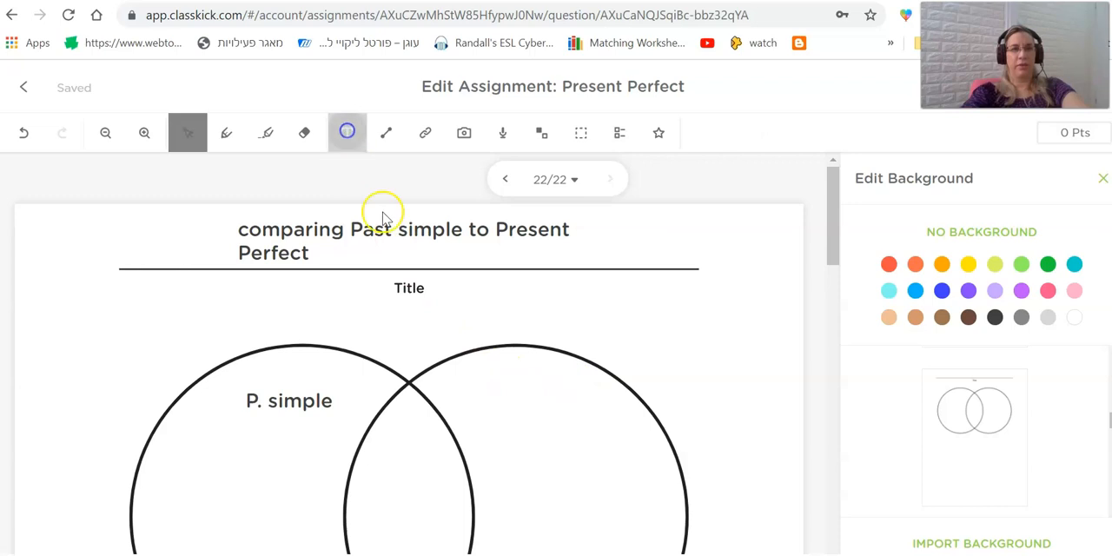
left_click(492, 400)
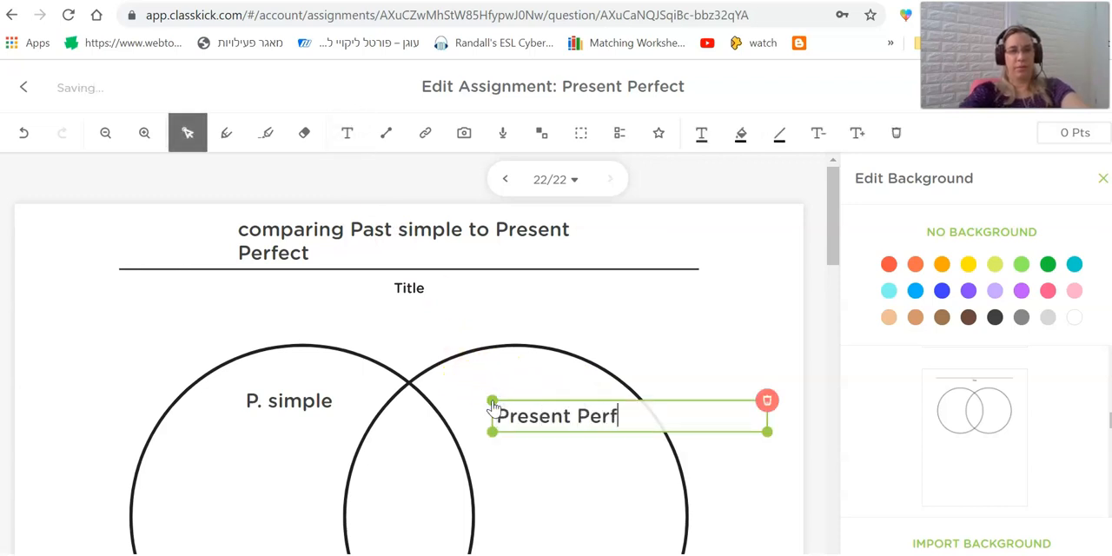
left_click_drag(539, 397, 523, 373)
left_click(348, 135)
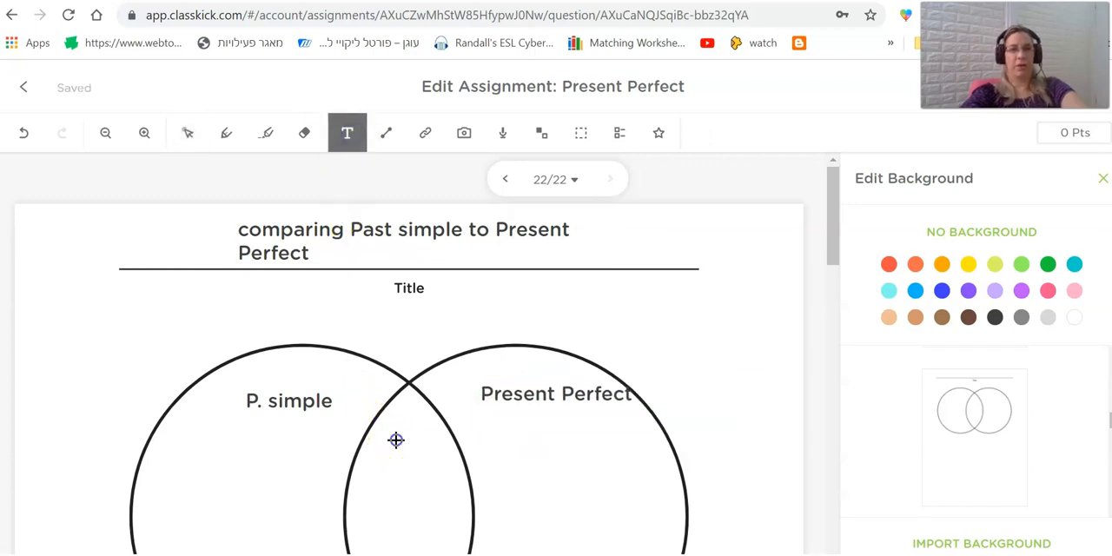
left_click(395, 440)
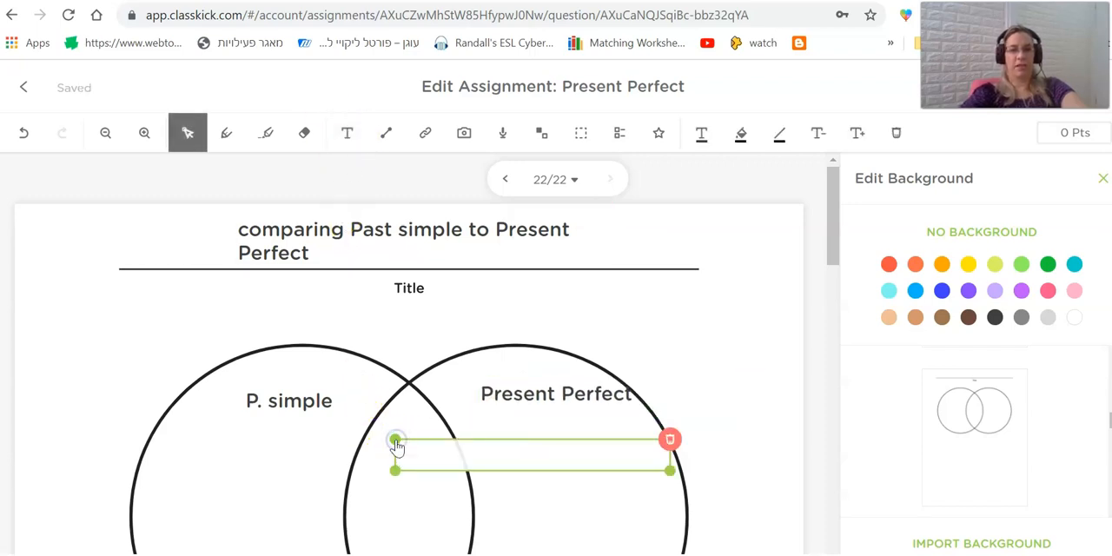
left_click(395, 339)
Return to the assignment's slide overview and move the Venn diagram slide from the end to position 4.
scroll(404, 442, "down", 3)
scroll(397, 455, "up", 3)
left_click(482, 408)
left_click(482, 417)
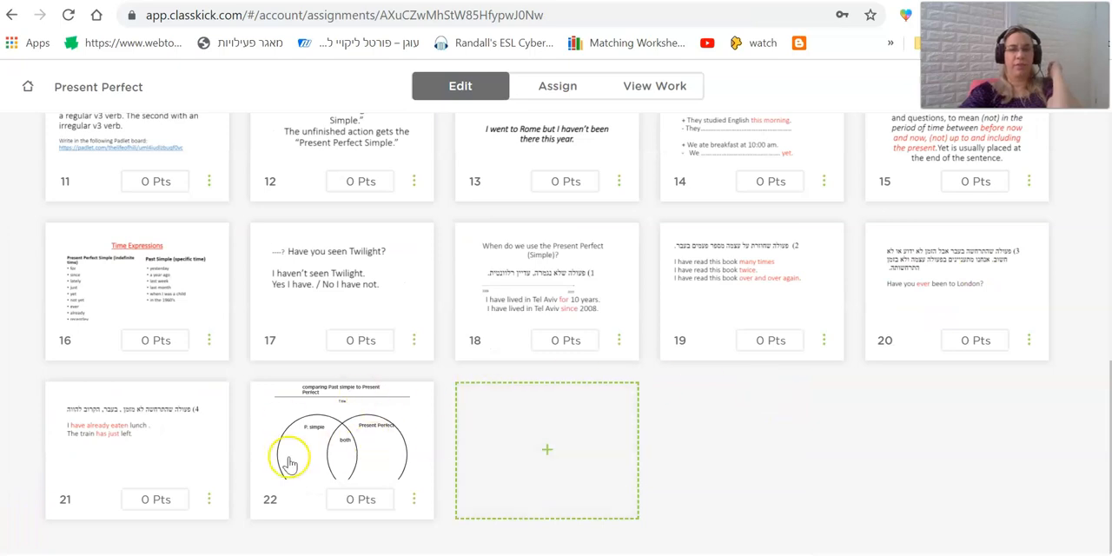
left_click_drag(326, 441, 426, 136)
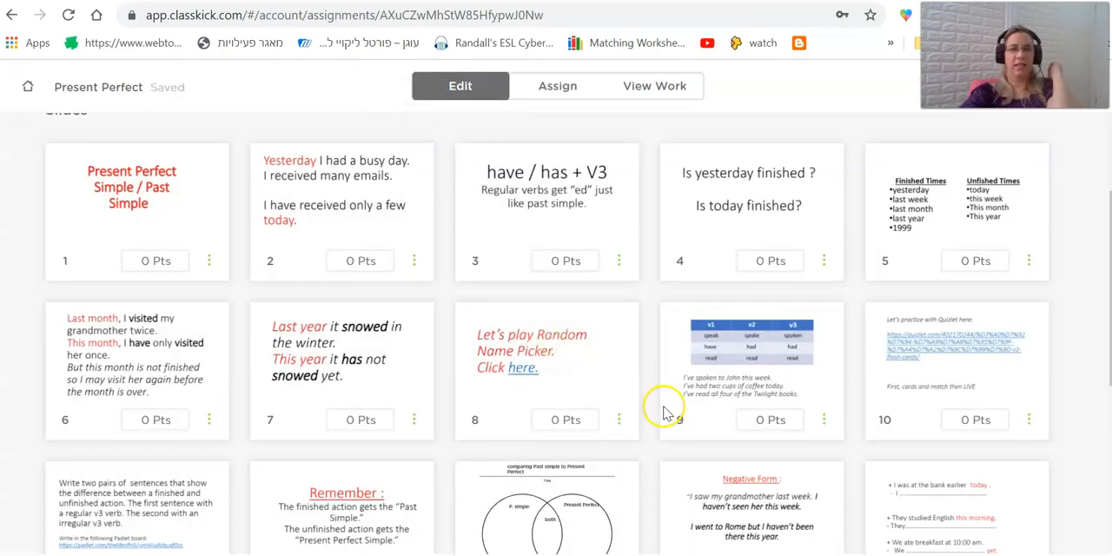
left_click_drag(557, 513, 639, 202)
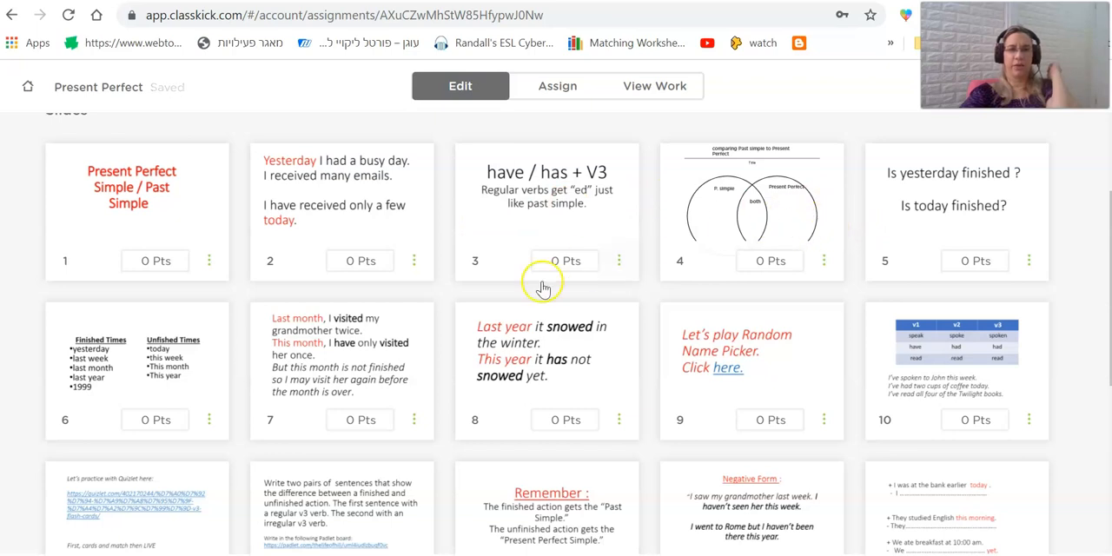
Add a new blank slide at the end of the assignment and browse the background templates.
scroll(395, 326, "down", 4)
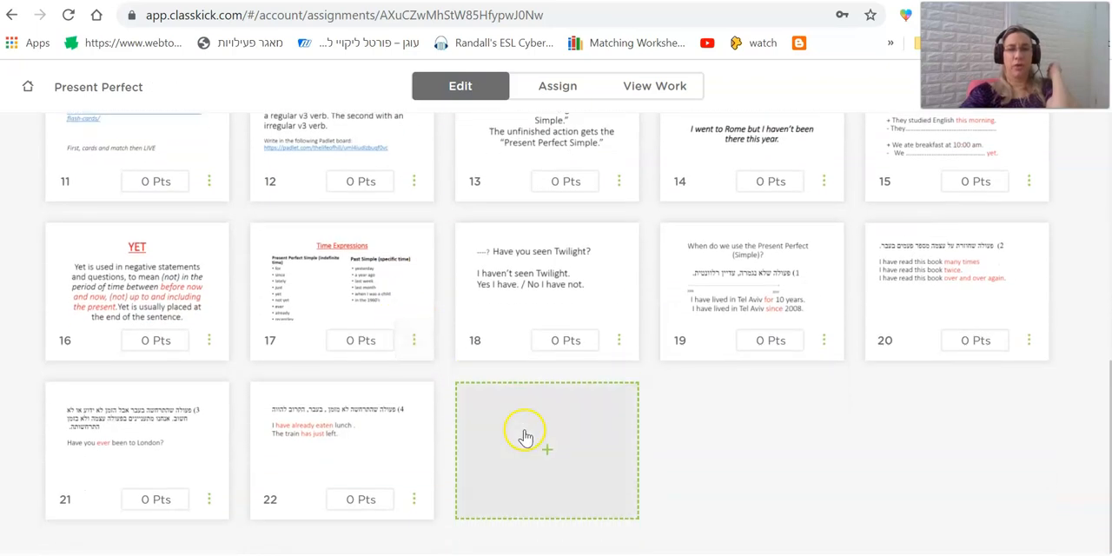
left_click(540, 465)
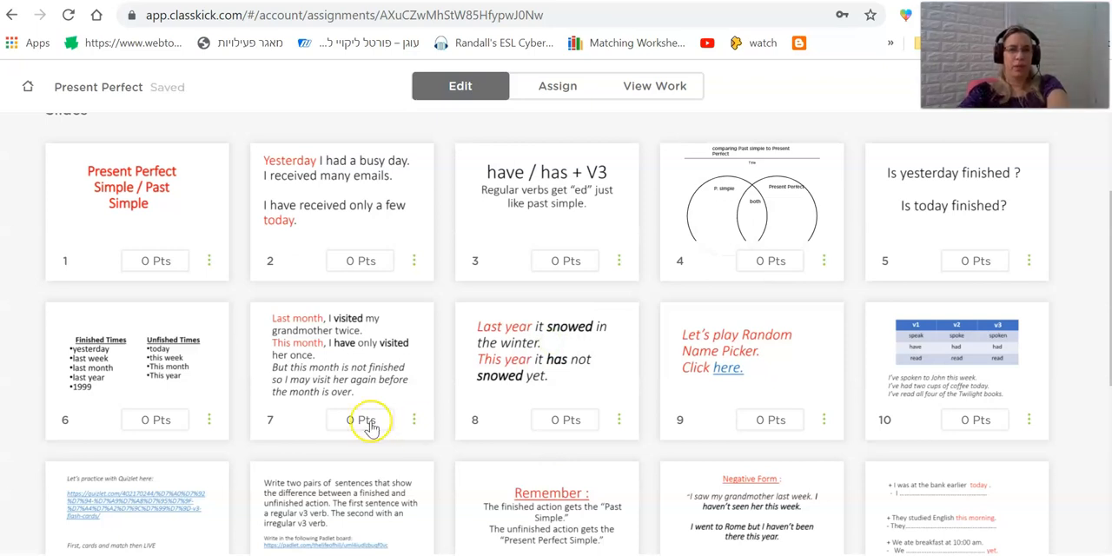
scroll(369, 426, "down", 5)
left_click(521, 430)
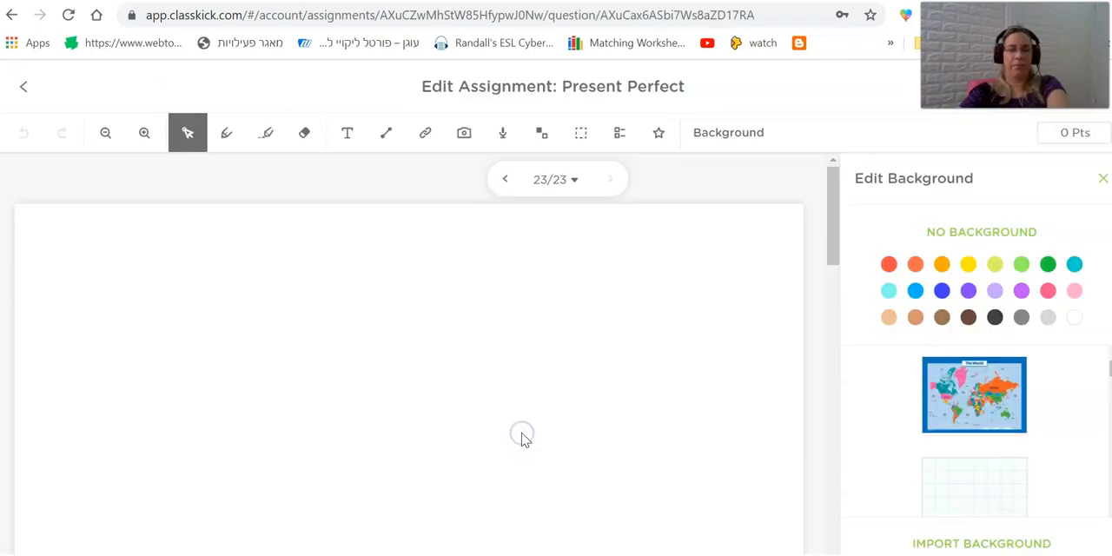
scroll(1015, 414, "down", 2)
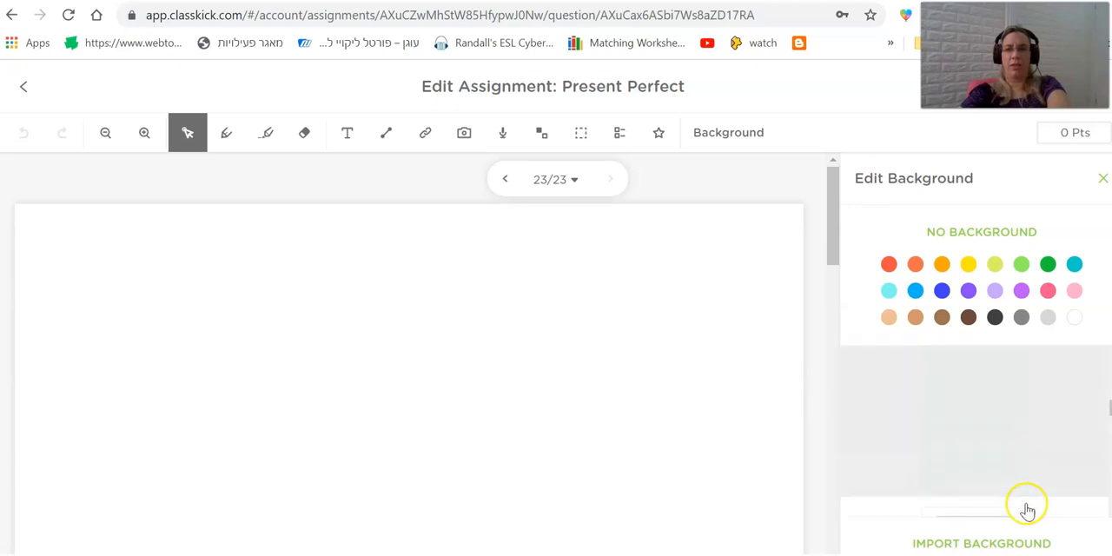
scroll(1027, 510, "up", 2)
scroll(1035, 497, "down", 5)
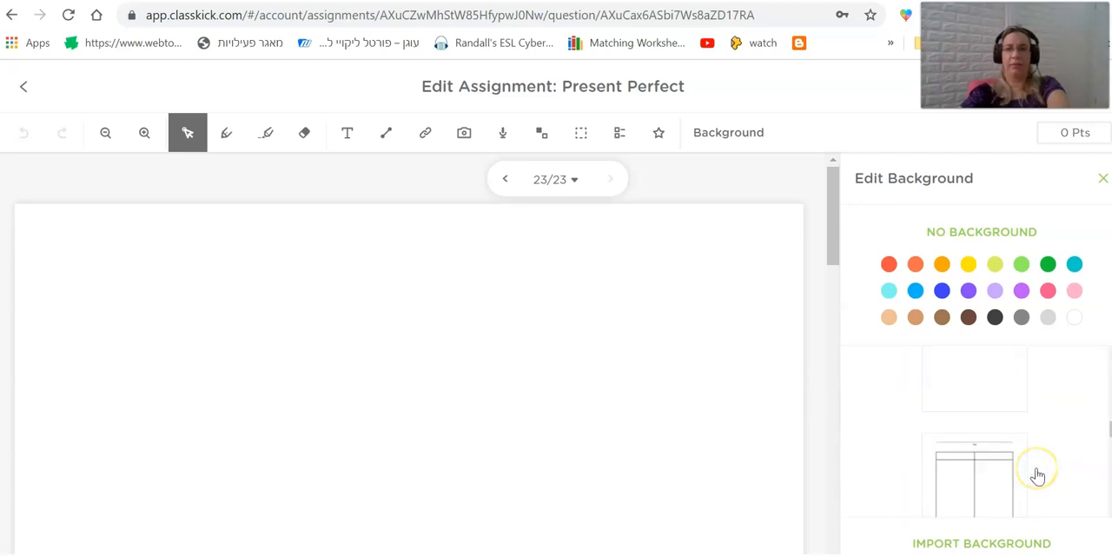
scroll(1036, 476, "down", 2)
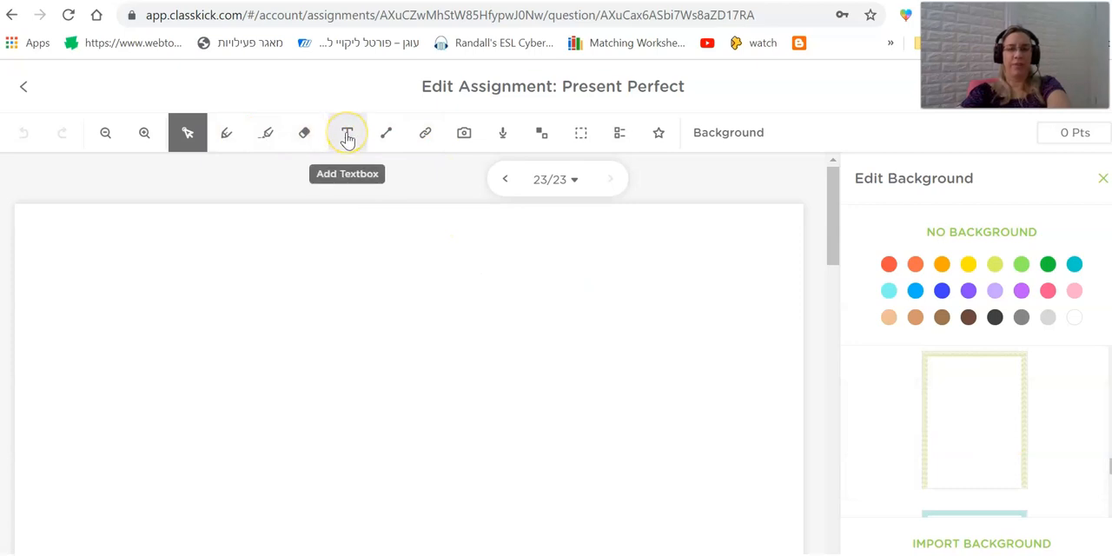
Start adding a video link to the new slide with the title "Watch the following video".
left_click(425, 132)
left_click(524, 287)
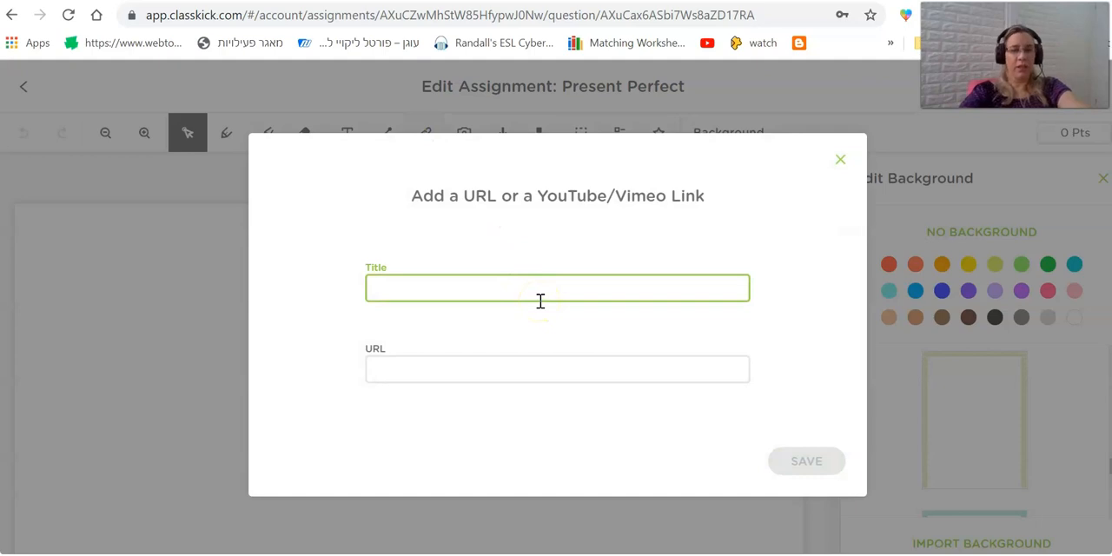
type("Watc")
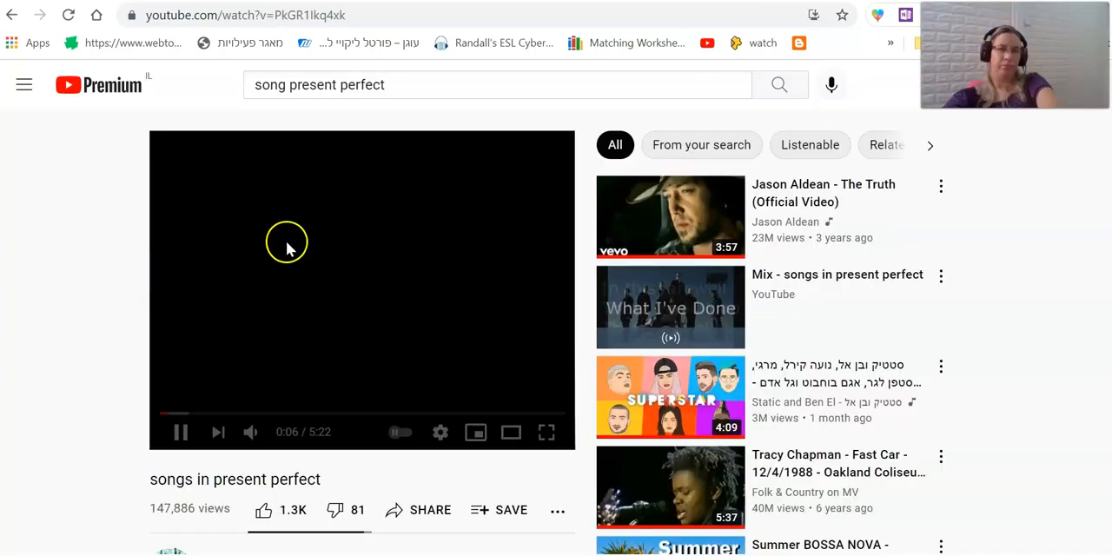
Copy the address of the YouTube video "songs in present perfect", save it as the link's URL and place the link near the slide's middle.
left_click(180, 432)
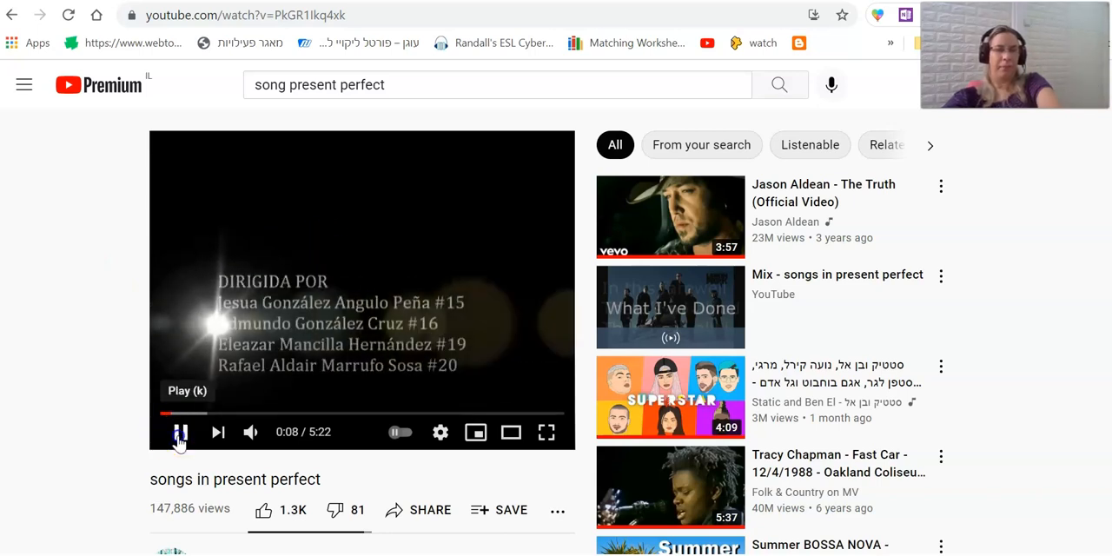
left_click(511, 14)
key("ctrl+c")
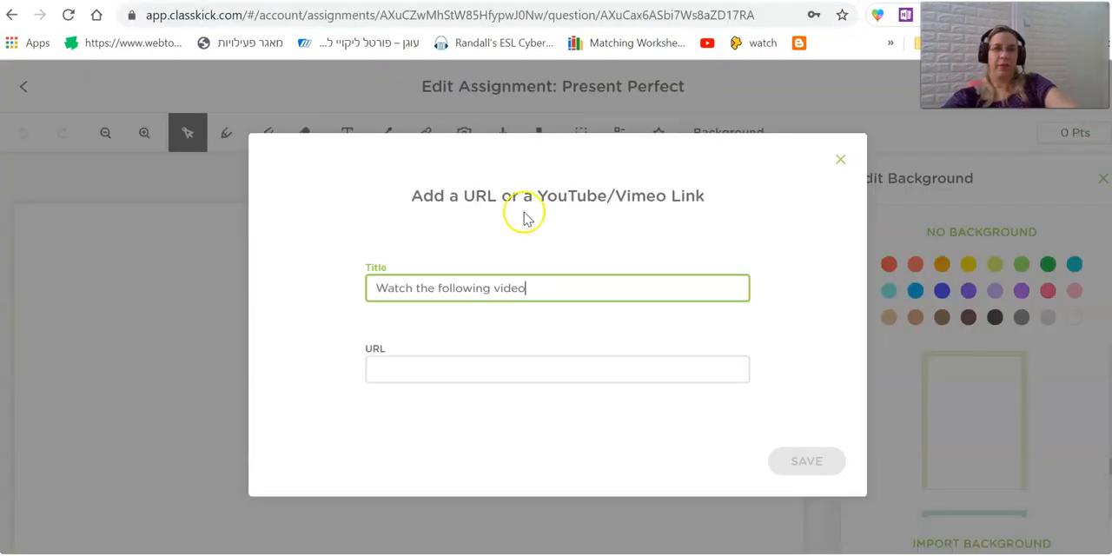
left_click(524, 370)
key("ctrl+v")
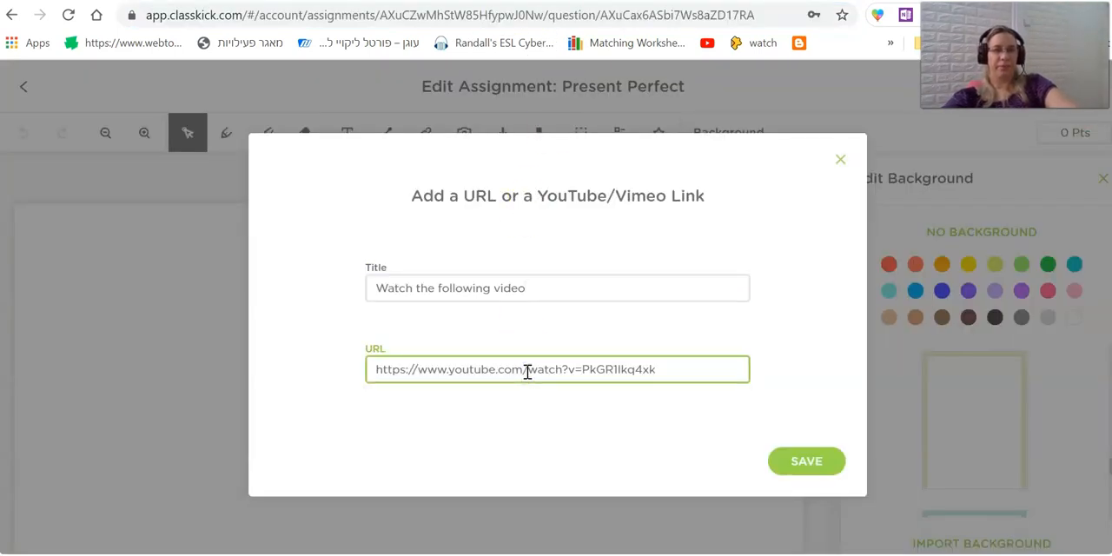
left_click(803, 461)
left_click_drag(153, 268, 384, 410)
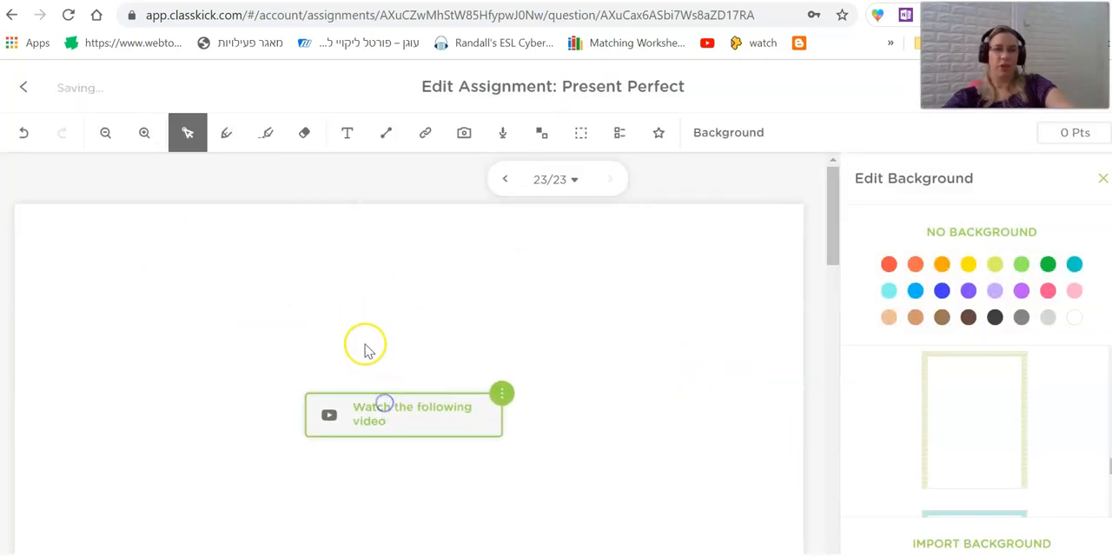
Add a text box above the video link reading "Write down 4 verbs in the present perfect that you've heard in the songs:".
left_click(336, 316)
left_click(346, 132)
left_click(336, 281)
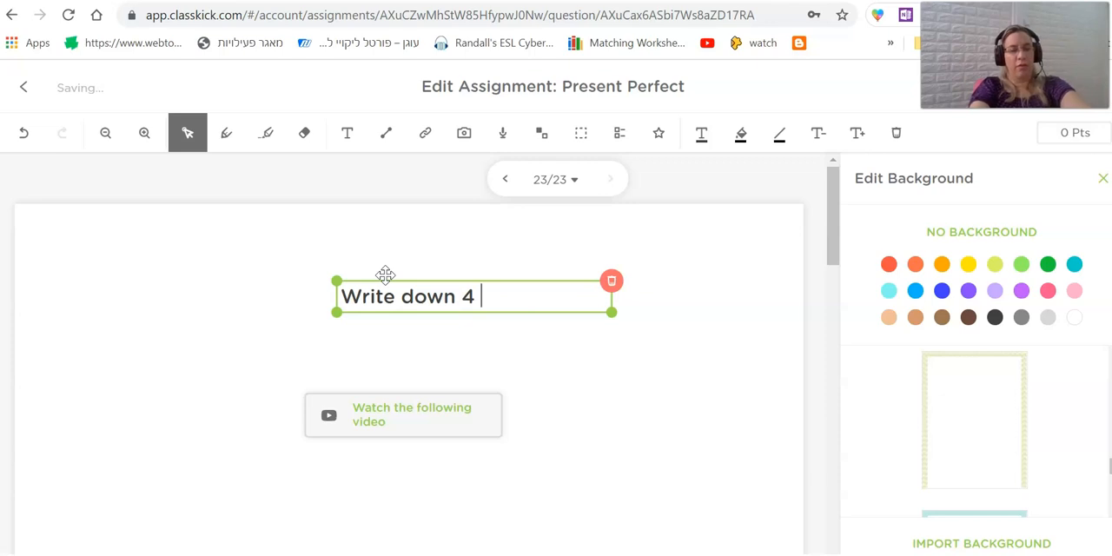
type("present perfect")
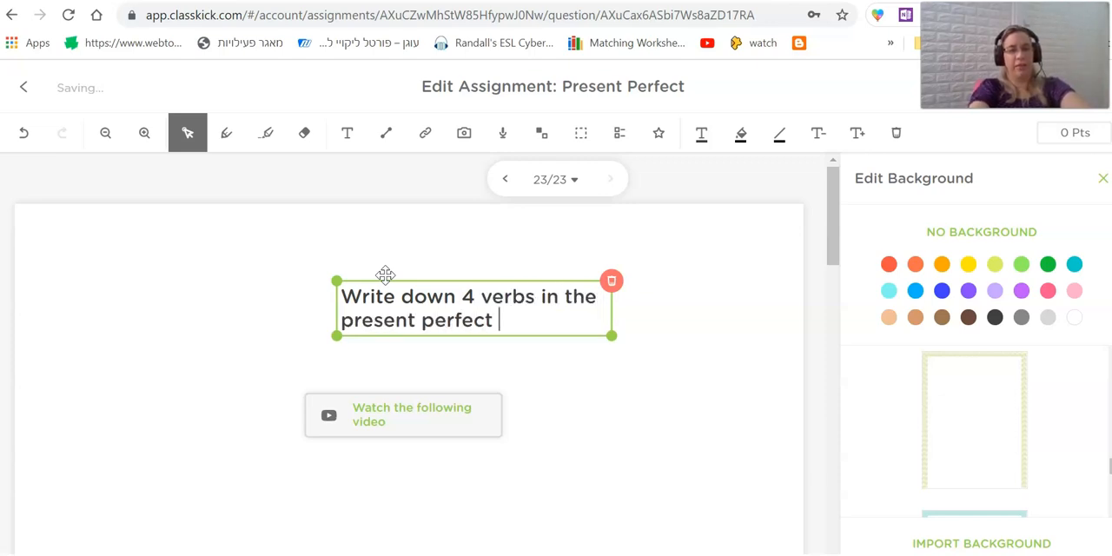
type("ve heard in the")
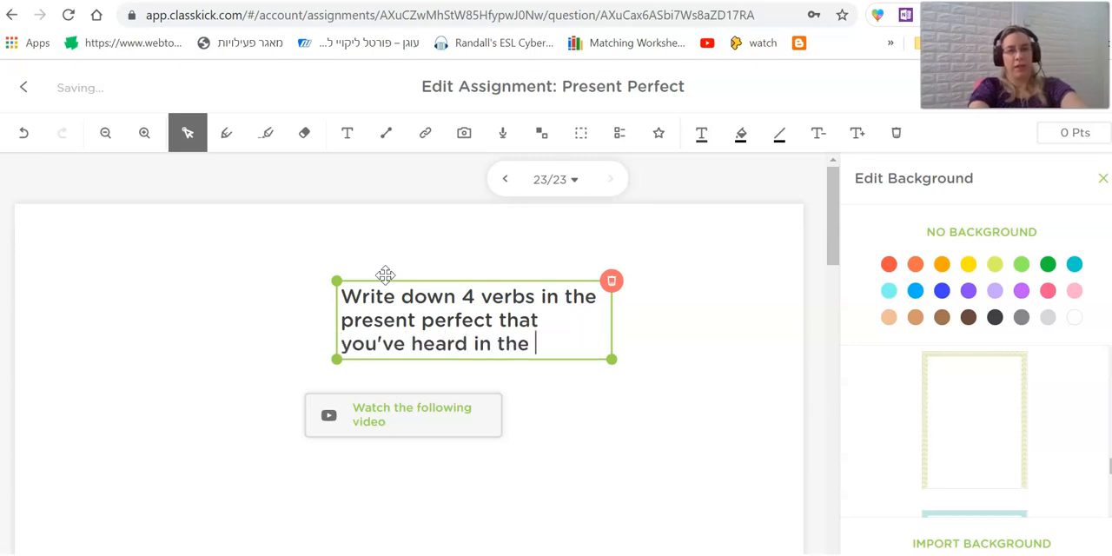
type("\"")
key("Return")
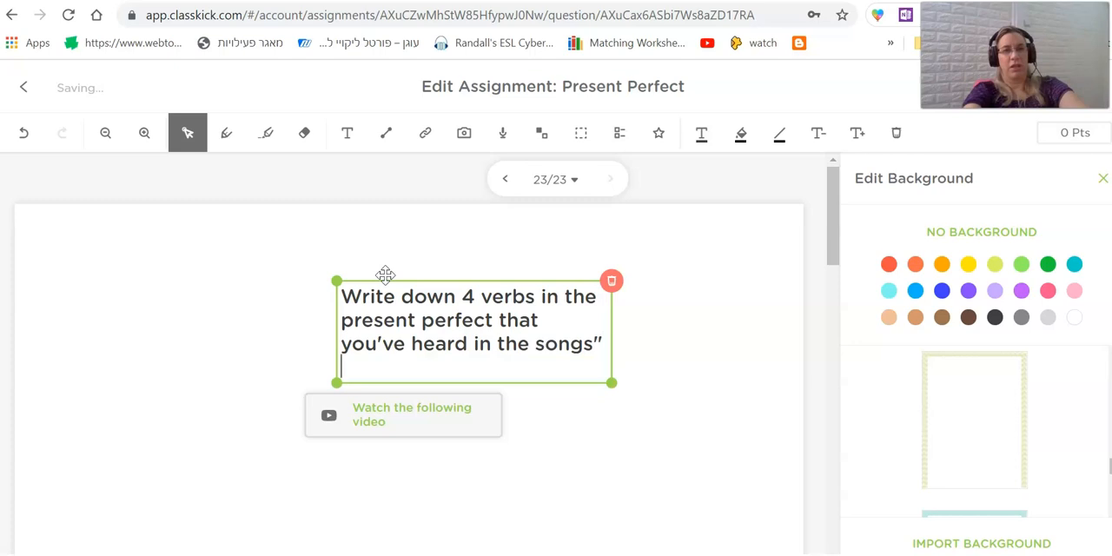
key("BackSpace")
key("BackSpace")
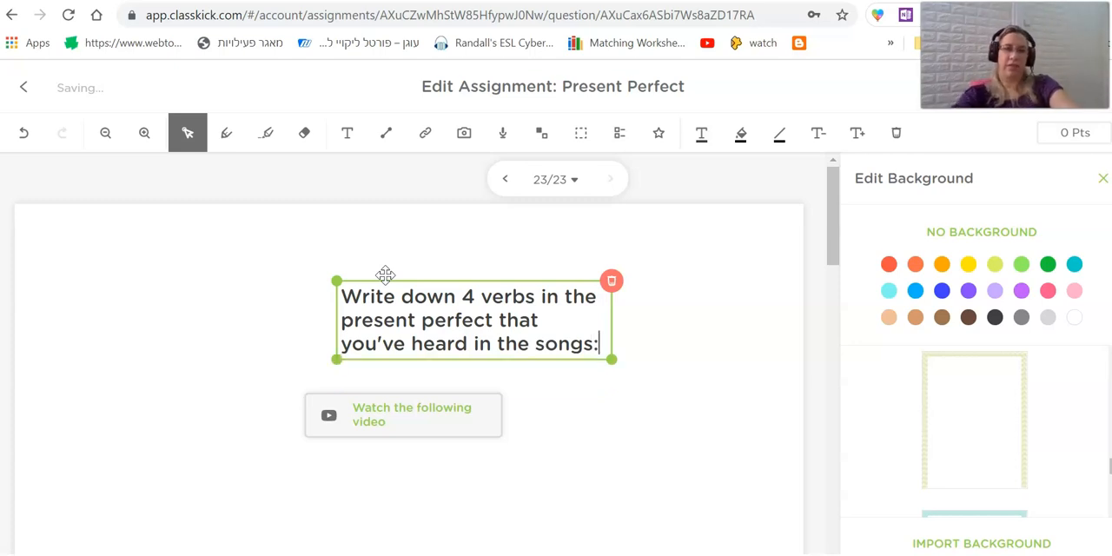
left_click(584, 438)
Move the instruction text into the slide's upper-left corner and place the video link directly beneath it.
left_click_drag(447, 333, 153, 274)
left_click(367, 451)
left_click_drag(372, 421, 115, 354)
left_click(563, 422)
scroll(576, 332, "down", 5)
scroll(576, 333, "up", 5)
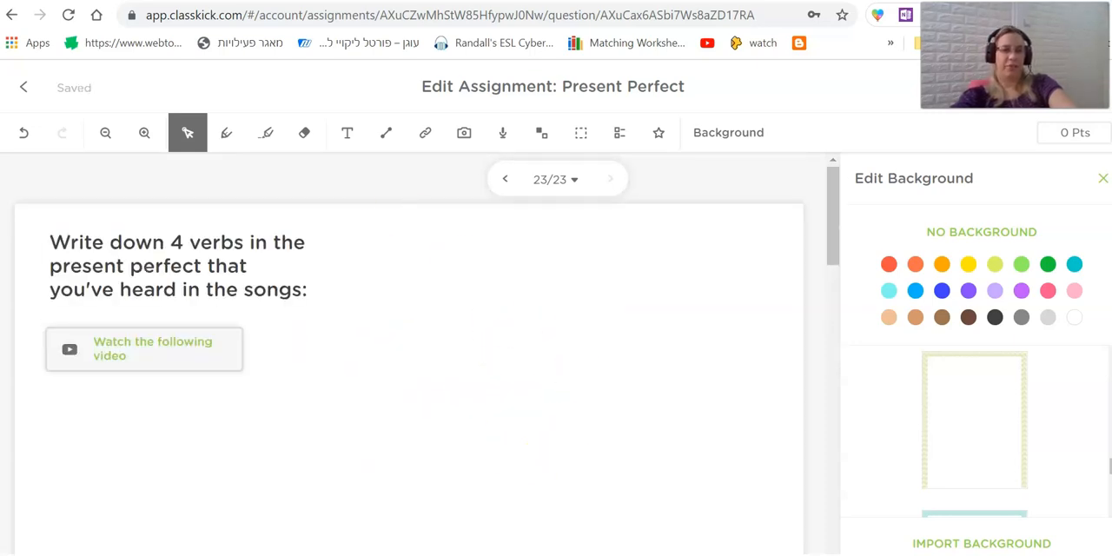
Return to the slide overview and set the Venn diagram slide's potential grade to 10 points.
left_click(24, 87)
scroll(645, 415, "down", 1)
left_click_drag(721, 338, 765, 320)
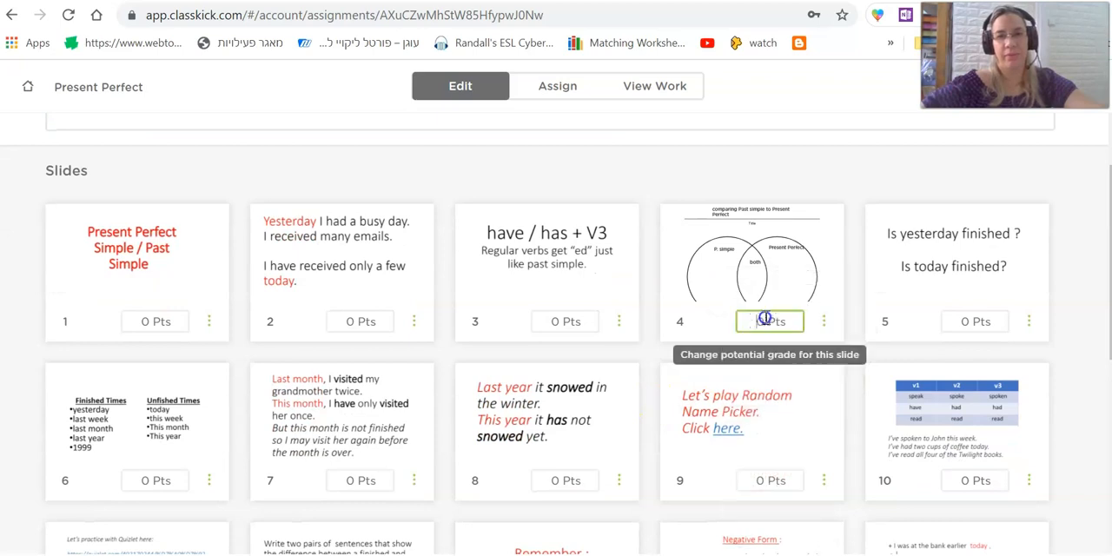
left_click(761, 320)
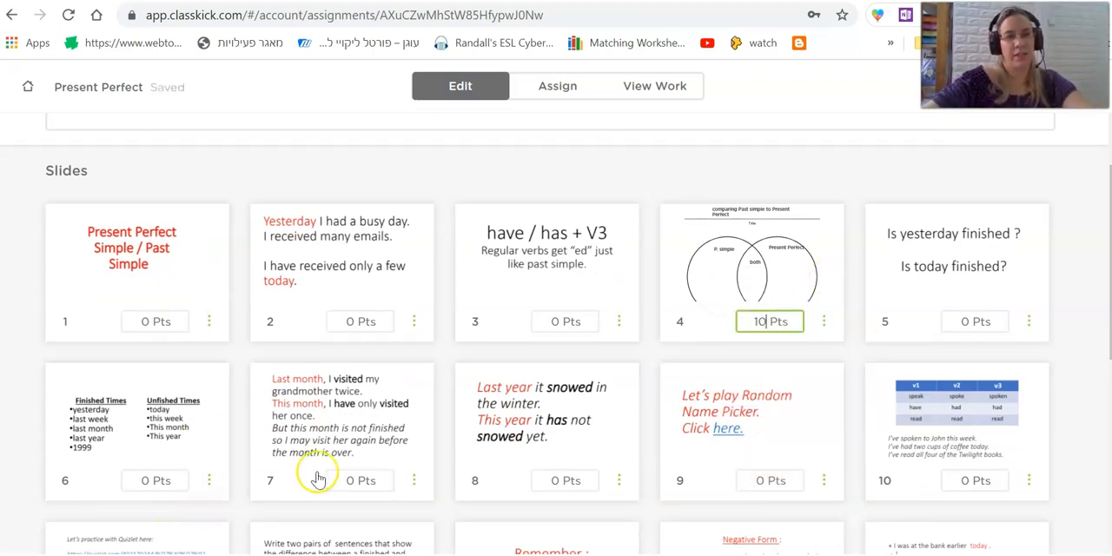
Edit the potential points of the video task slide 23 and move the slide earlier in the order.
scroll(417, 476, "down", 5)
left_click(558, 499)
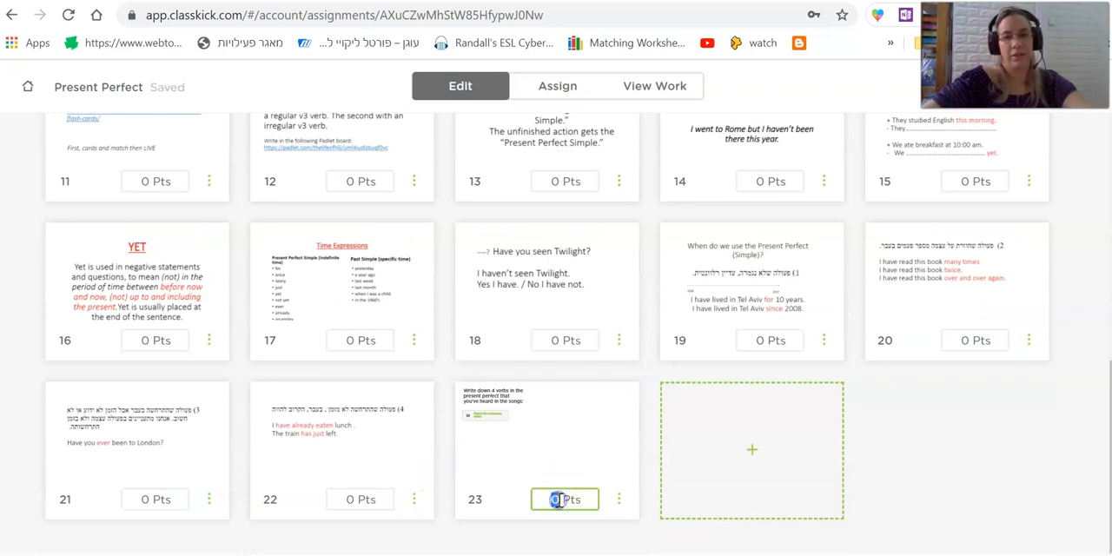
left_click(981, 464)
left_click_drag(527, 463, 516, 230)
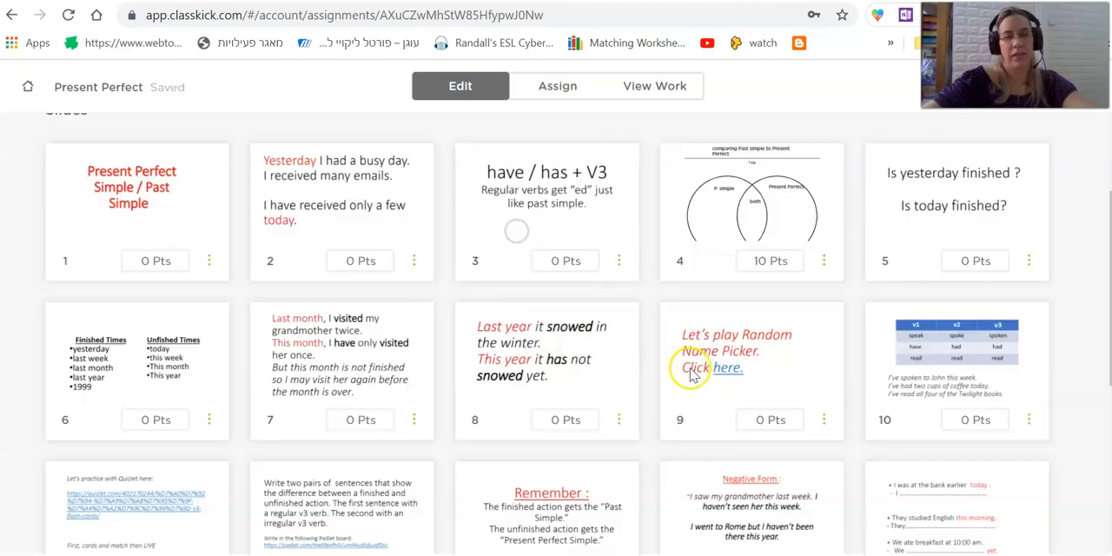
Add a new blank slide 24 at the end of the assignment and open it for editing.
scroll(664, 380, "down", 2)
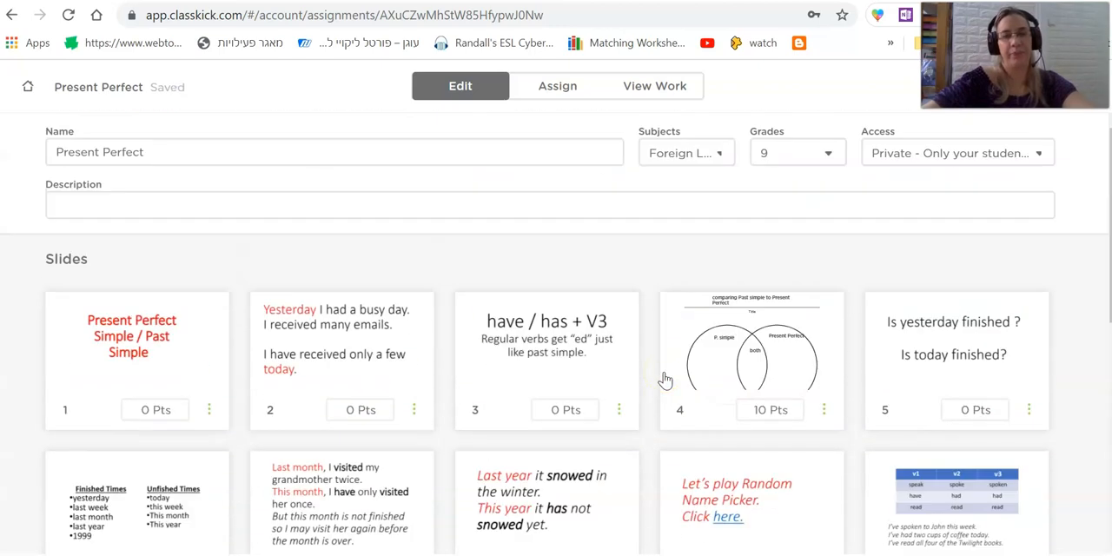
scroll(665, 380, "down", 6)
left_click(704, 458)
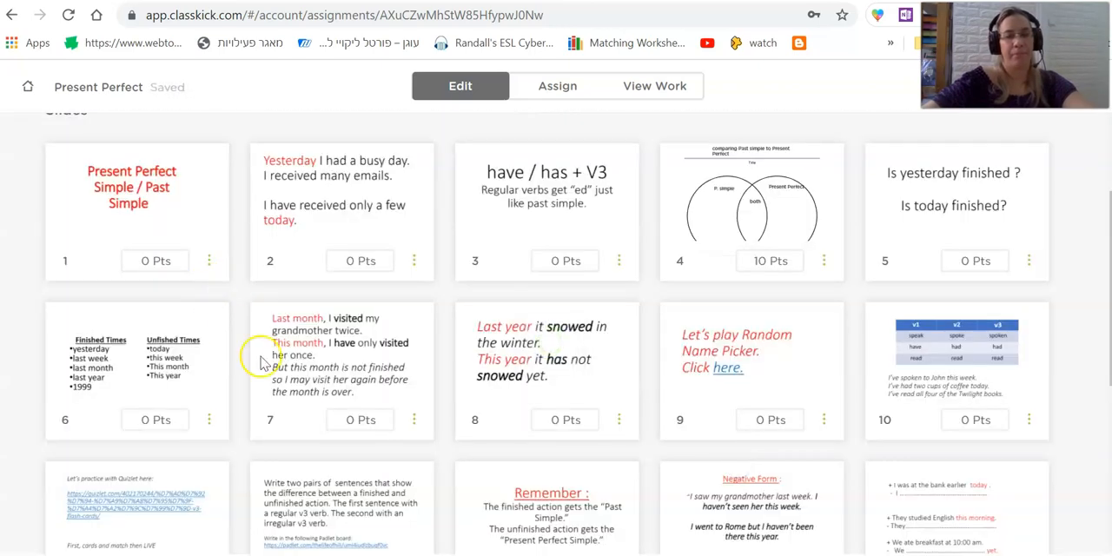
scroll(521, 409, "down", 6)
left_click(720, 431)
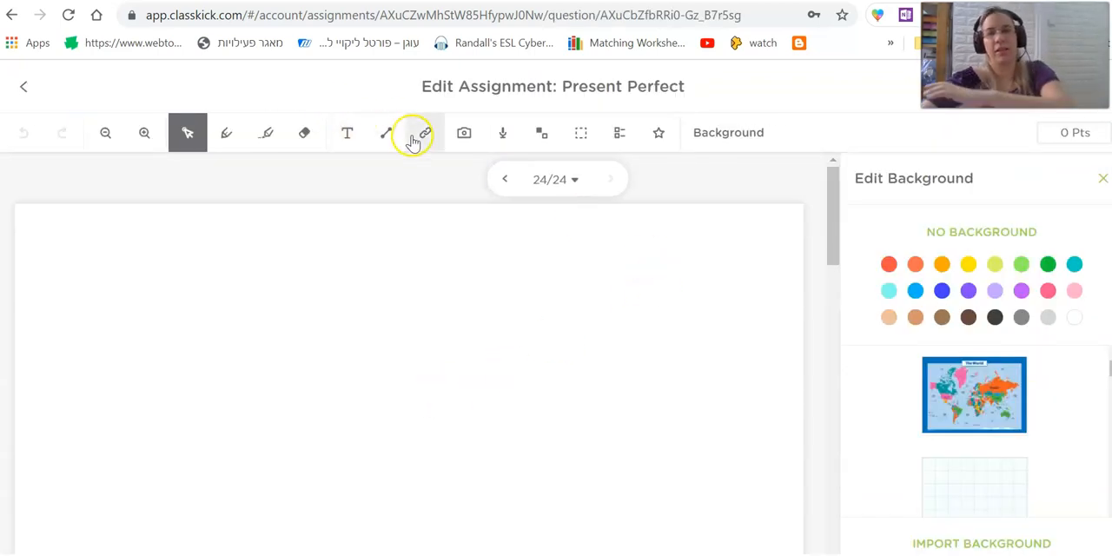
Upload the full picture "WhatsApp Image 2021-08-25 at 12.33.16" from the Downloads folder onto the current page, Q24.
left_click(464, 138)
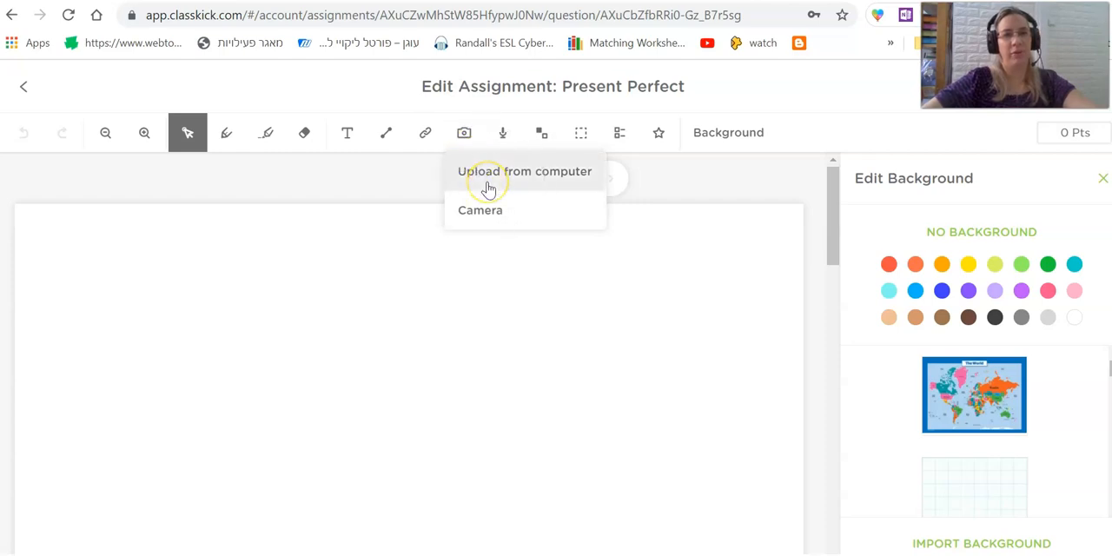
left_click(482, 209)
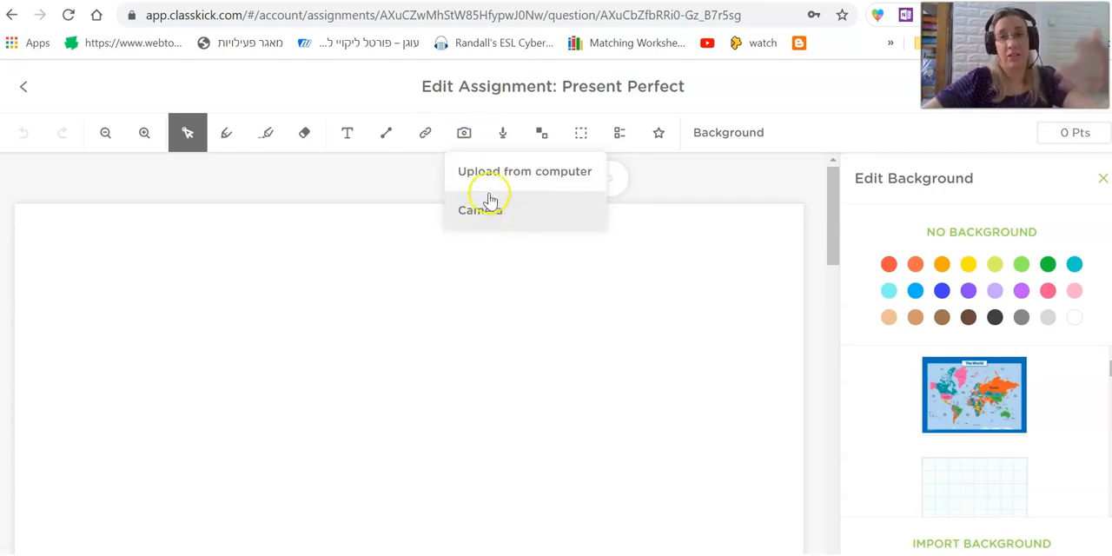
left_click(495, 174)
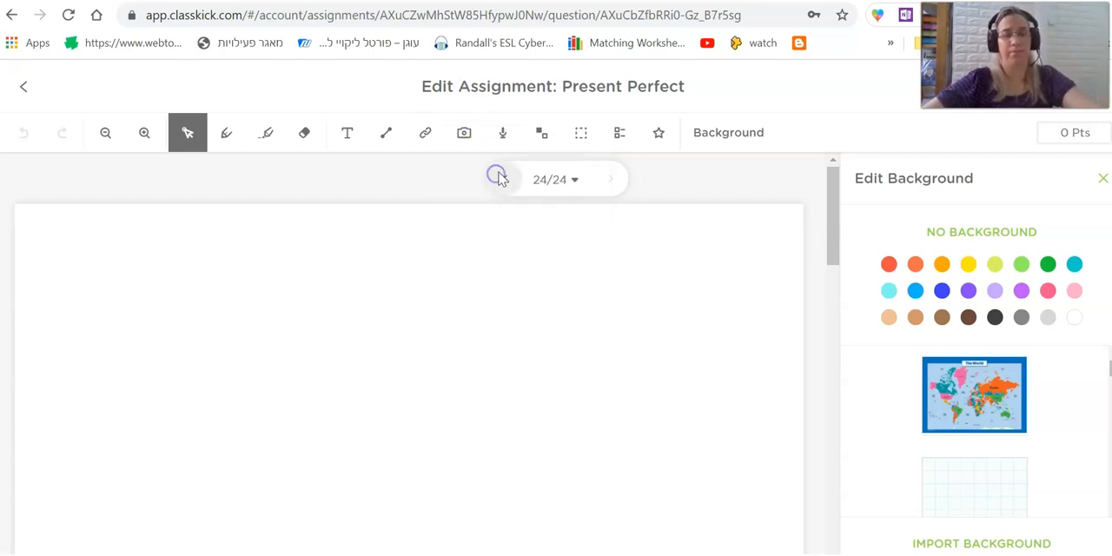
left_click(308, 312)
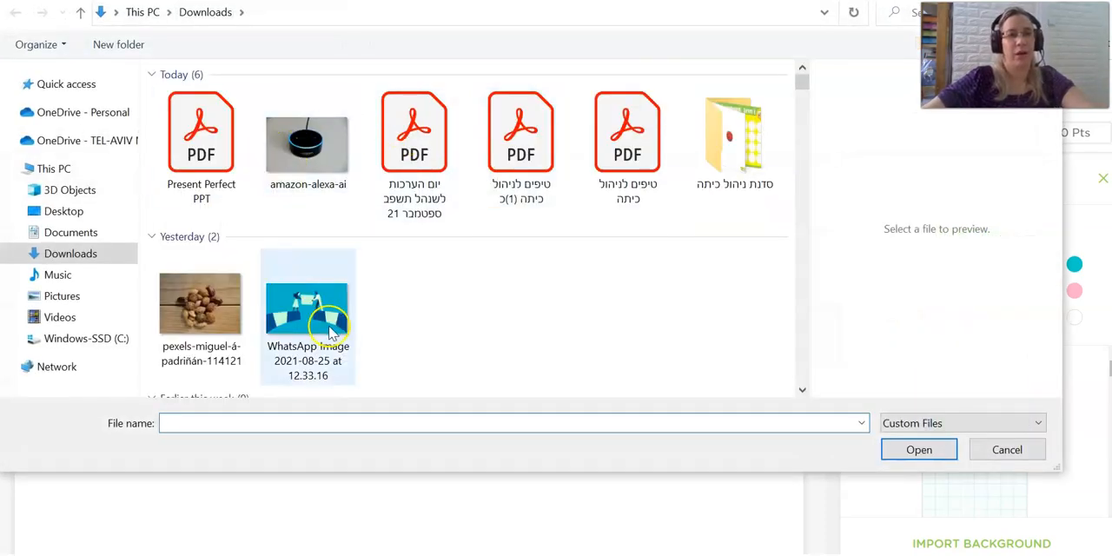
left_click(918, 449)
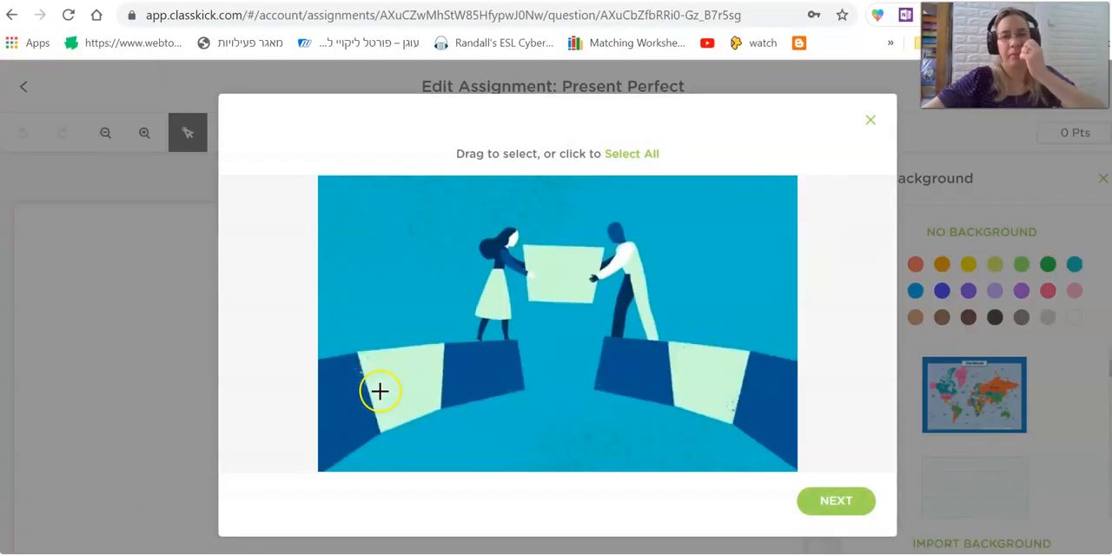
left_click(801, 508)
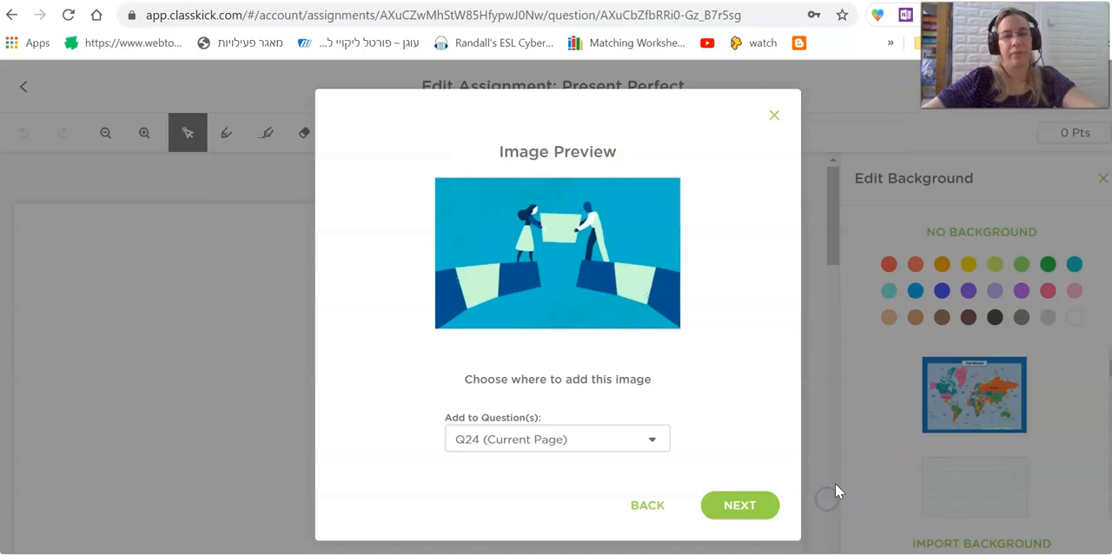
left_click(741, 512)
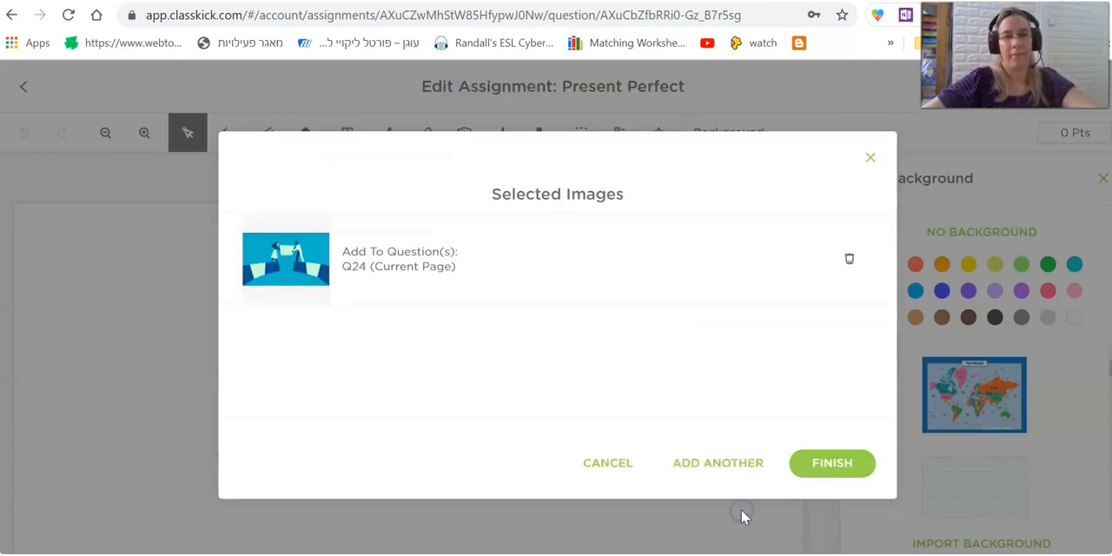
left_click(844, 464)
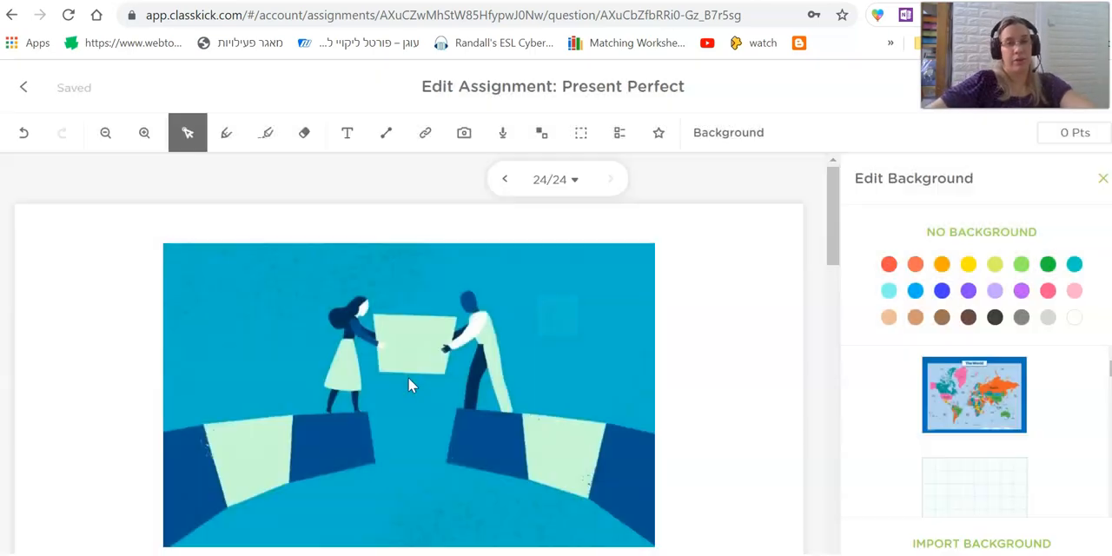
Shrink the bridge picture to about two thirds of its width and centre it on the slide, leaving space above.
left_click_drag(220, 331, 216, 437)
scroll(505, 385, "down", 2)
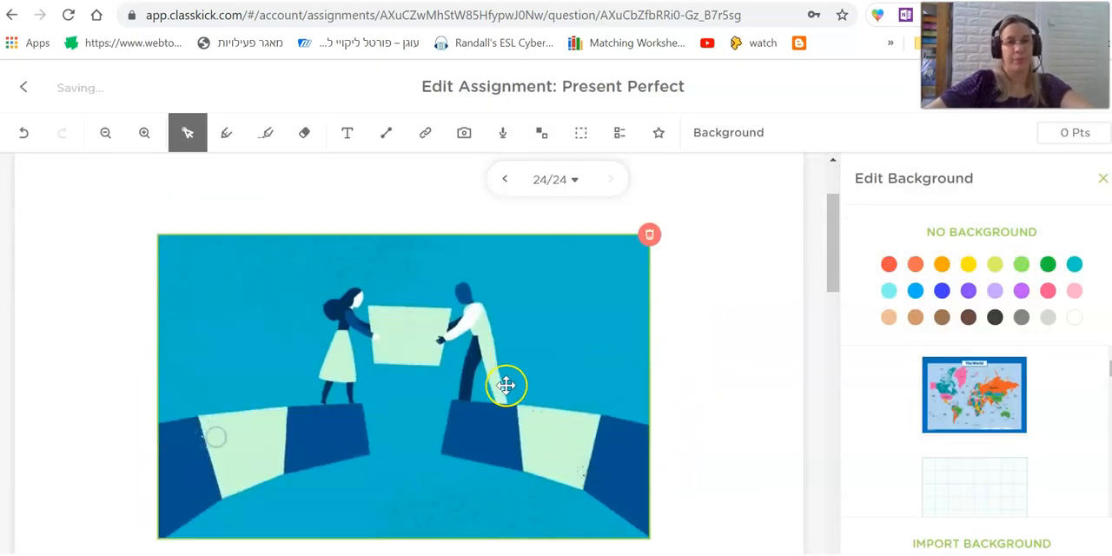
left_click(177, 458)
left_click_drag(157, 479, 330, 402)
scroll(498, 485, "up", 1)
left_click_drag(518, 394, 467, 424)
Add a text box above the picture reading "What does the picture mean to you?".
left_click(347, 133)
left_click(227, 209)
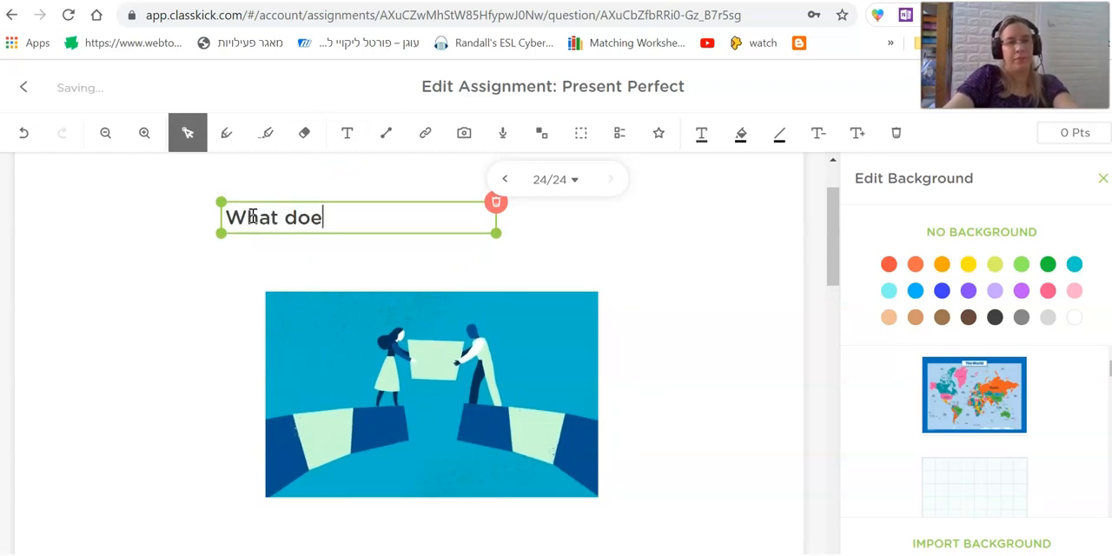
type("mean to you?")
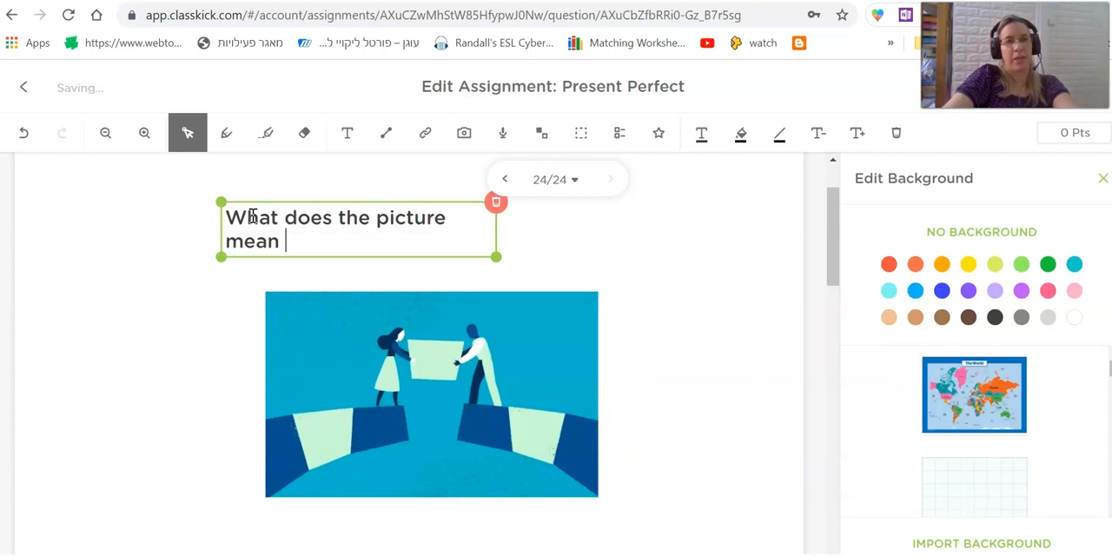
left_click(231, 275)
Highlight the words "to you?" in the question in yellow.
left_click(302, 136)
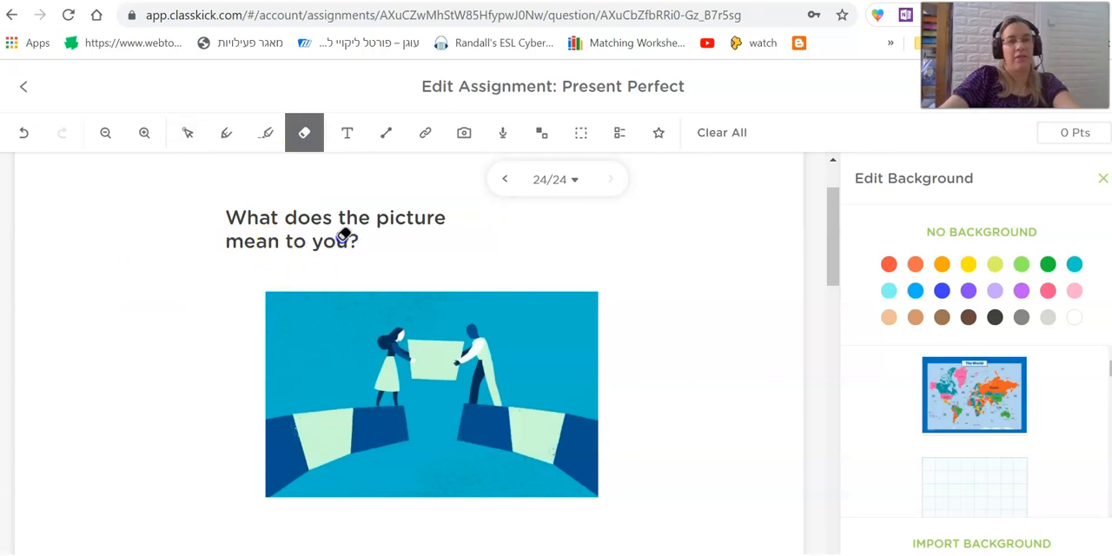
left_click(226, 132)
left_click(266, 132)
left_click_drag(283, 245, 339, 239)
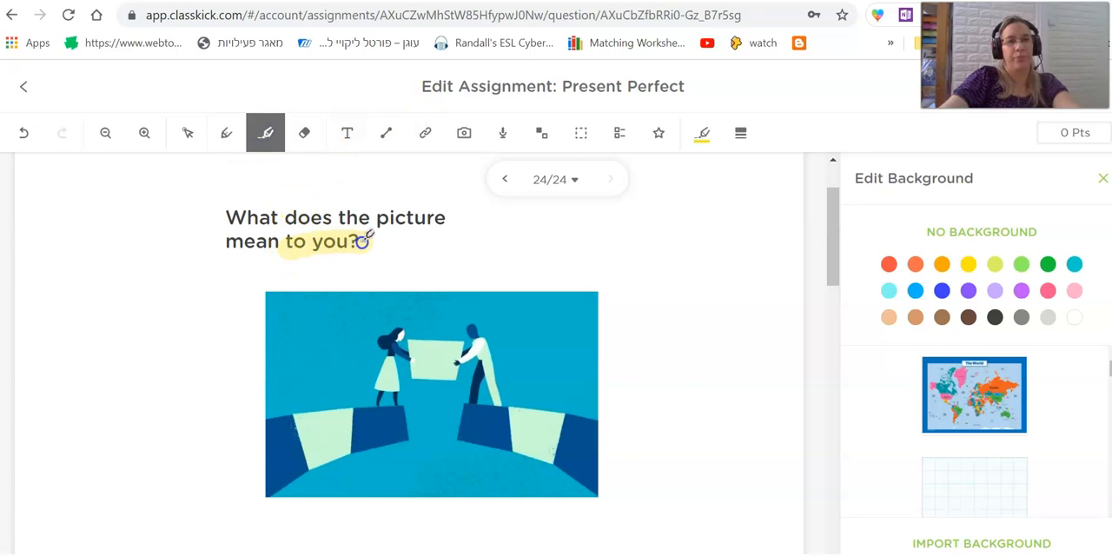
Draw freehand pen scribbles beside the picture and a loop around its two figures.
left_click(227, 138)
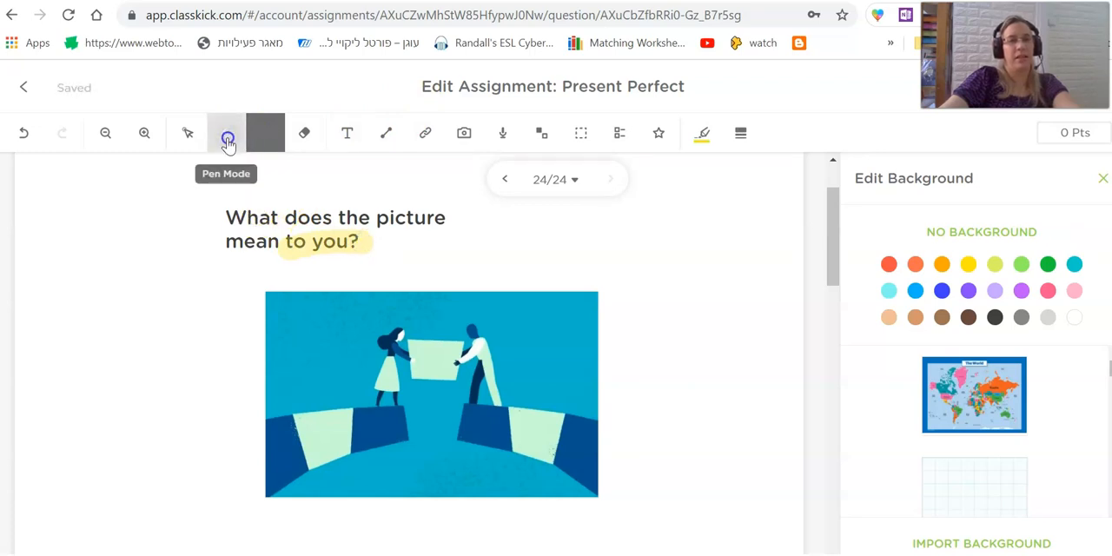
mouse_move(154, 323)
left_mouse_down()
mouse_move(105, 322)
mouse_move(132, 371)
left_mouse_up()
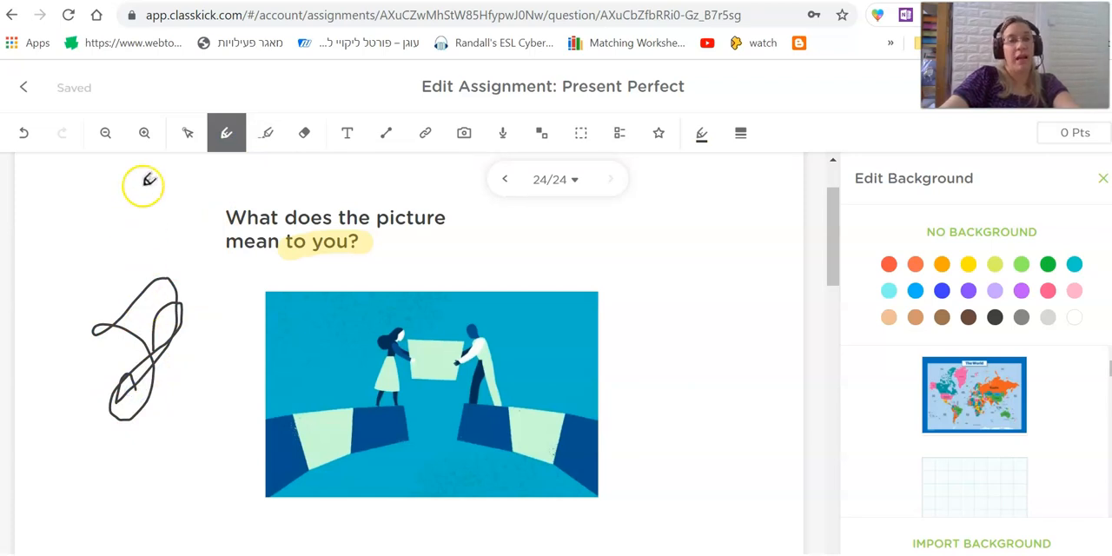
left_click_drag(104, 266, 139, 485)
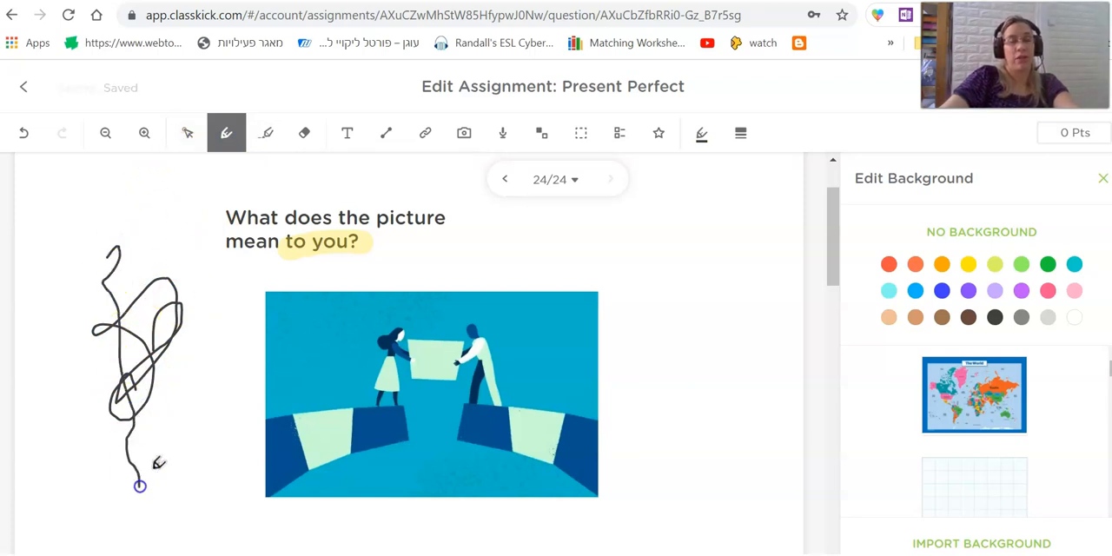
mouse_move(426, 297)
left_mouse_down()
mouse_move(390, 296)
mouse_move(532, 330)
mouse_move(349, 293)
left_mouse_up()
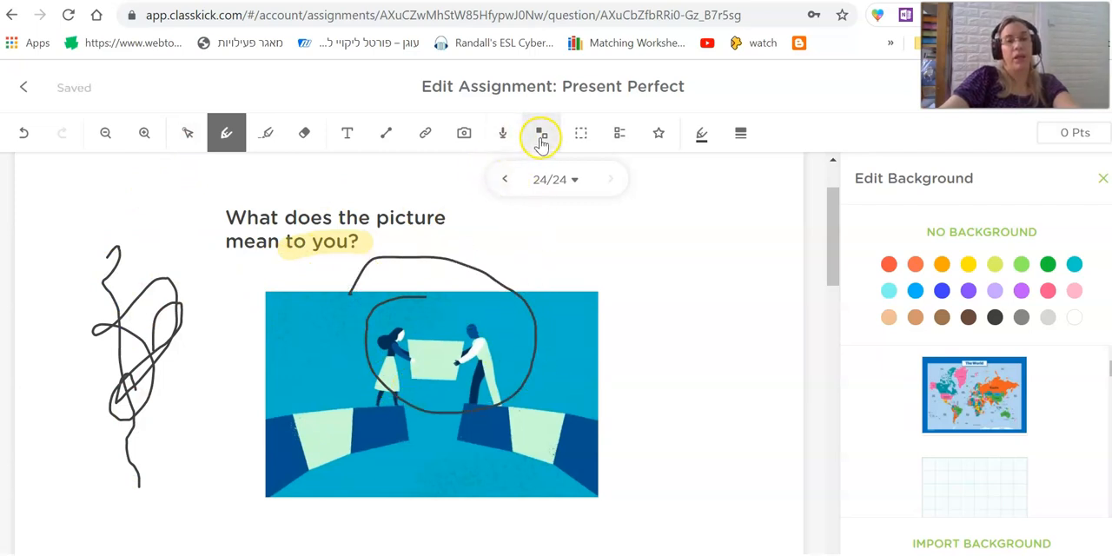
Record an audio clip about 11 seconds long and save it onto the slide.
scroll(414, 278, "up", 1)
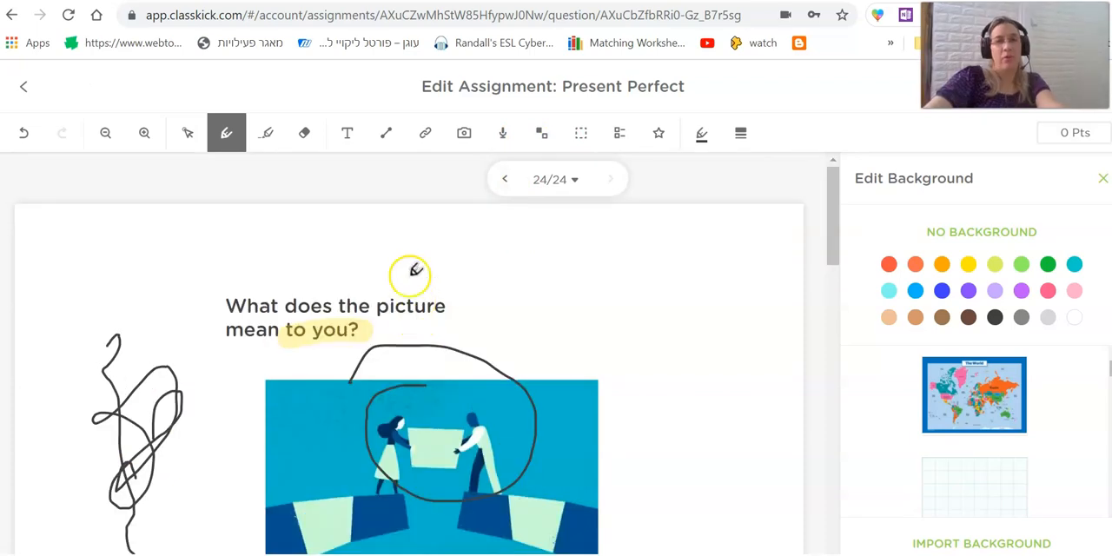
left_click(502, 139)
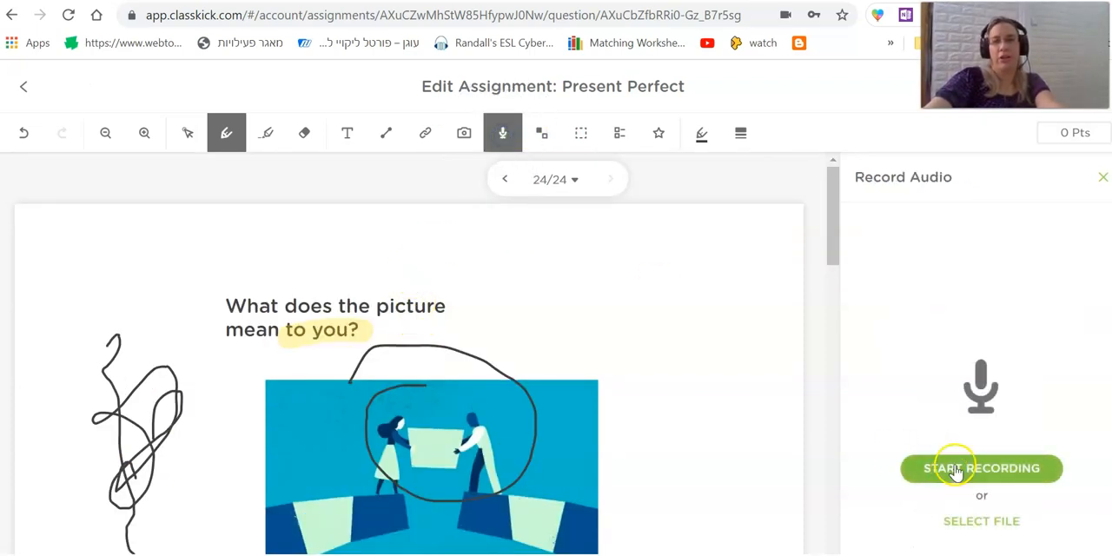
left_click(956, 470)
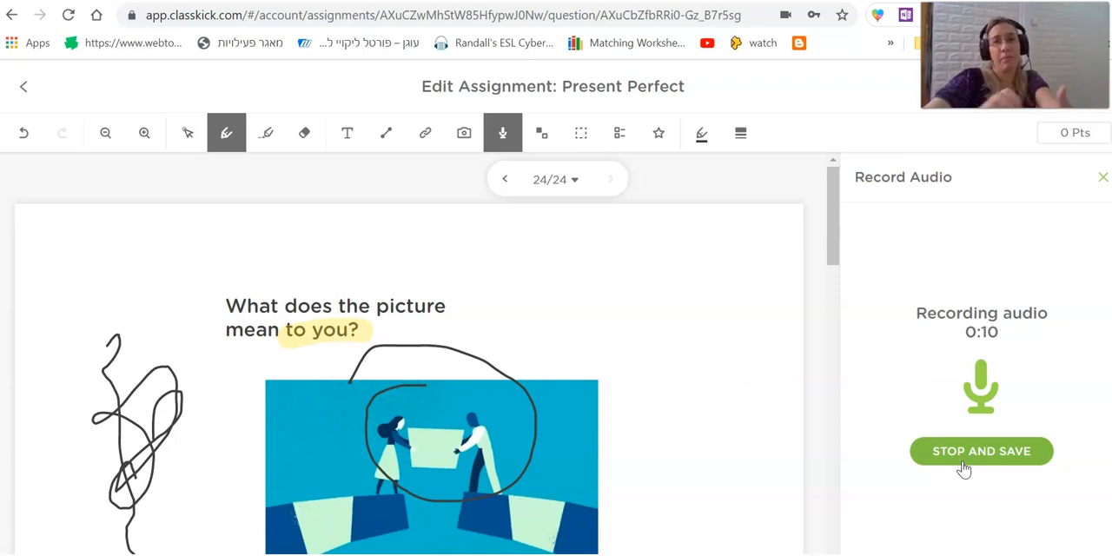
left_click(963, 467)
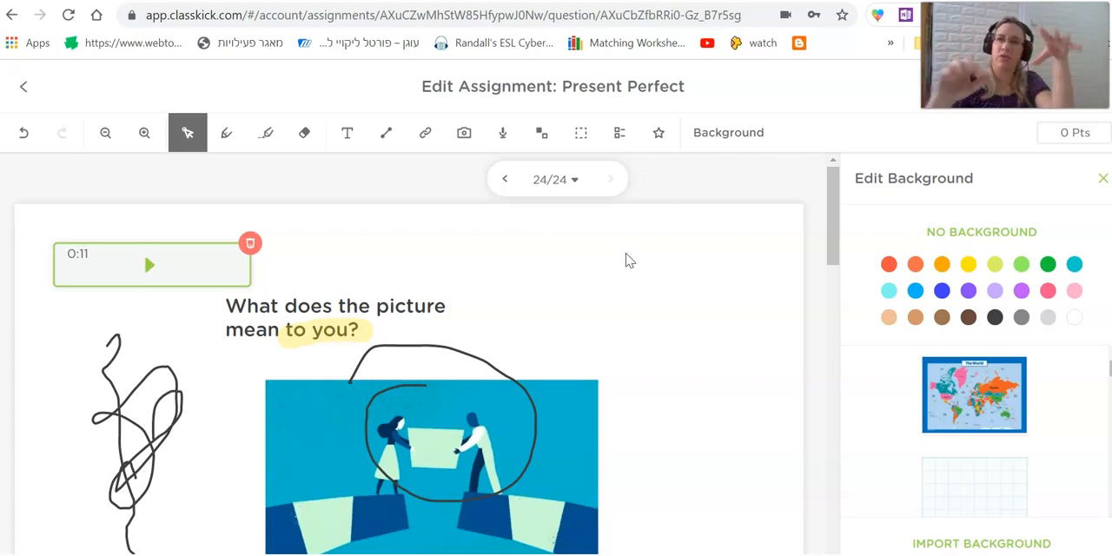
Draw a diagonal line across the two figures in the picture and erase the pen scribbles beside it.
left_click(385, 132)
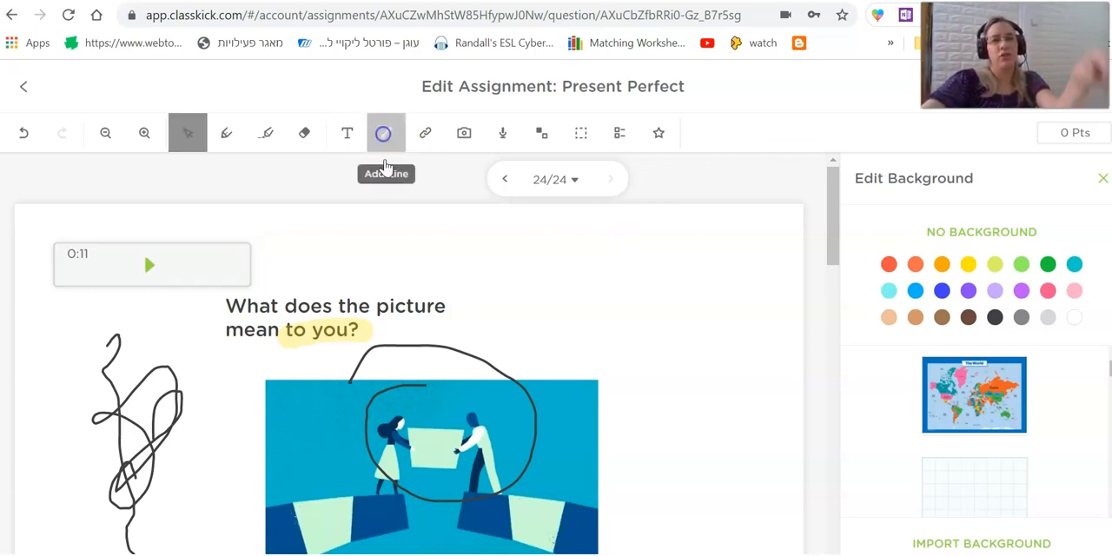
left_click_drag(335, 410, 553, 515)
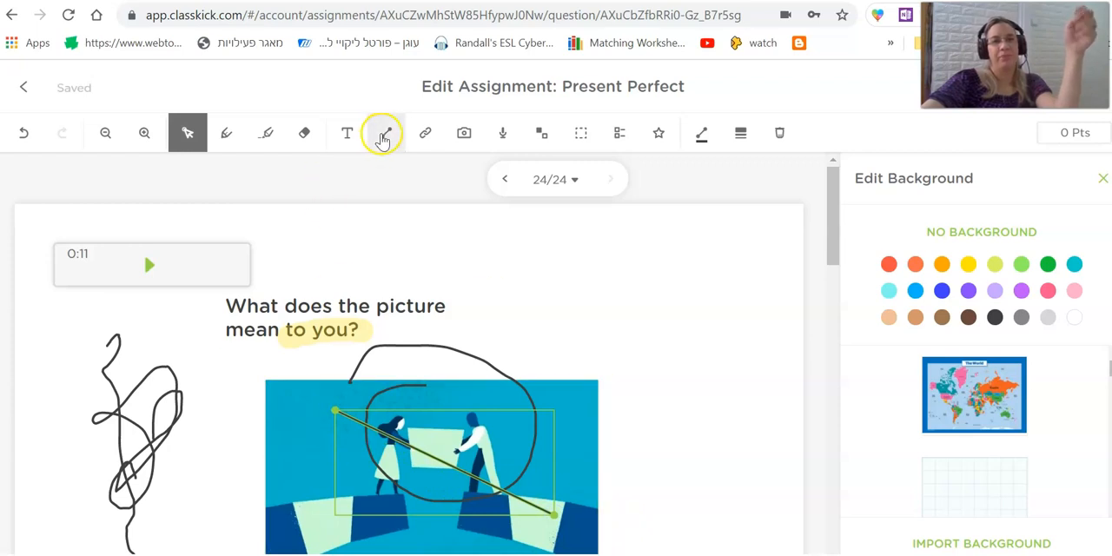
left_click(303, 132)
mouse_move(144, 397)
left_mouse_down()
mouse_move(194, 382)
mouse_move(116, 446)
left_mouse_up()
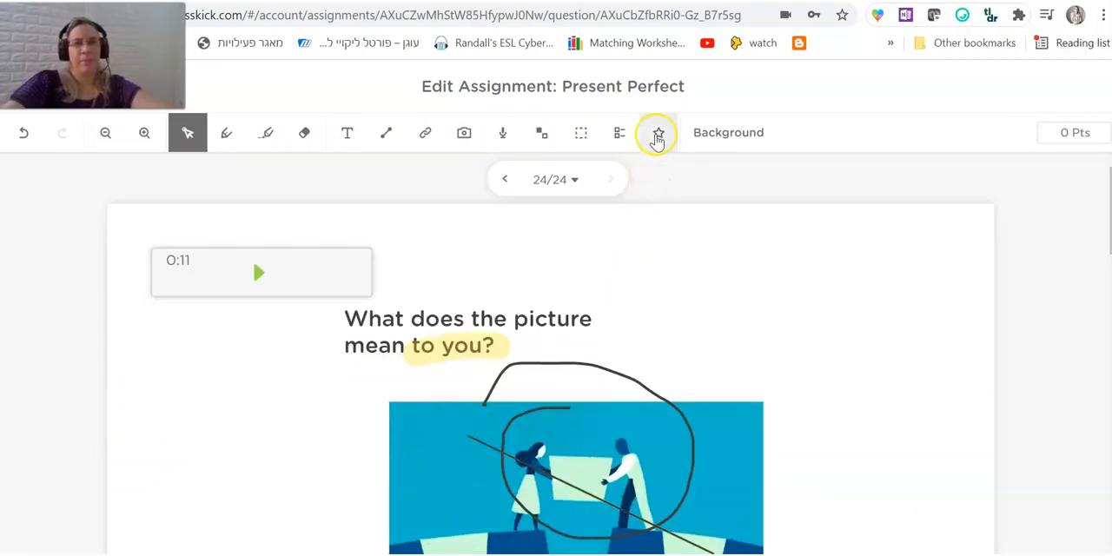
Open the feedback stickers and examine the existing ones, closing the help pop-up each time.
left_click(657, 136)
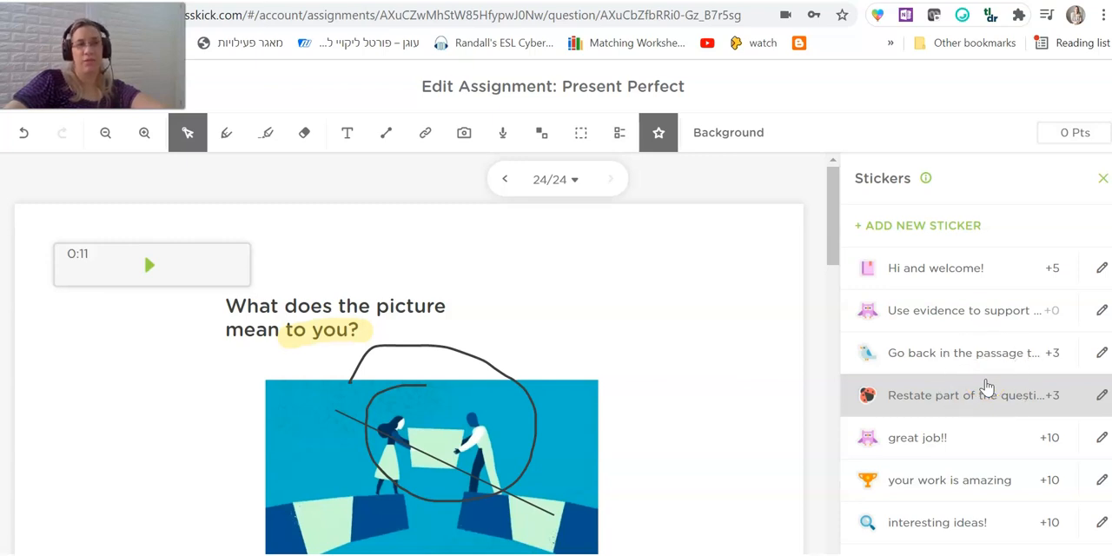
left_click(942, 402)
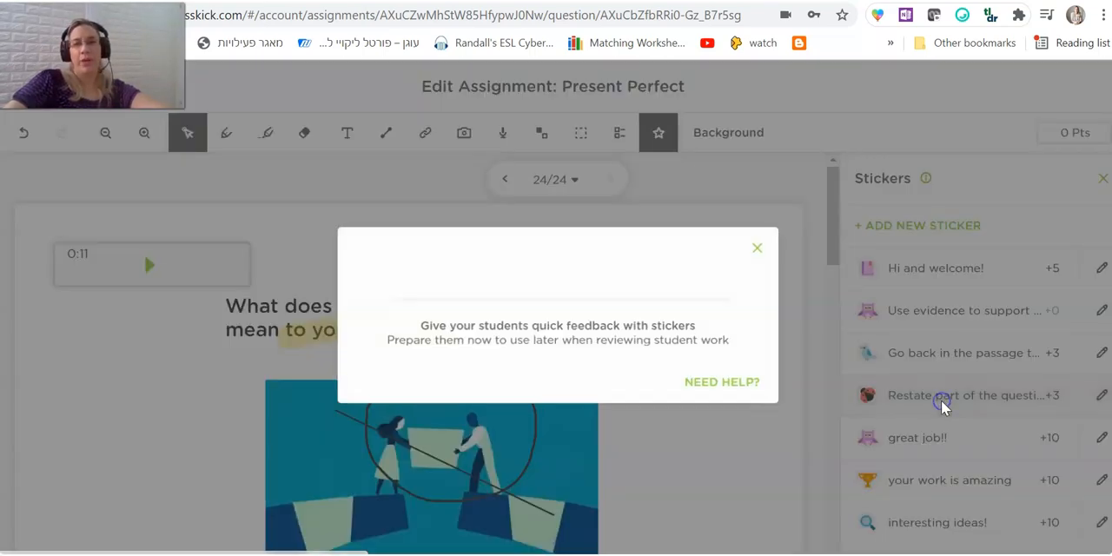
left_click(852, 114)
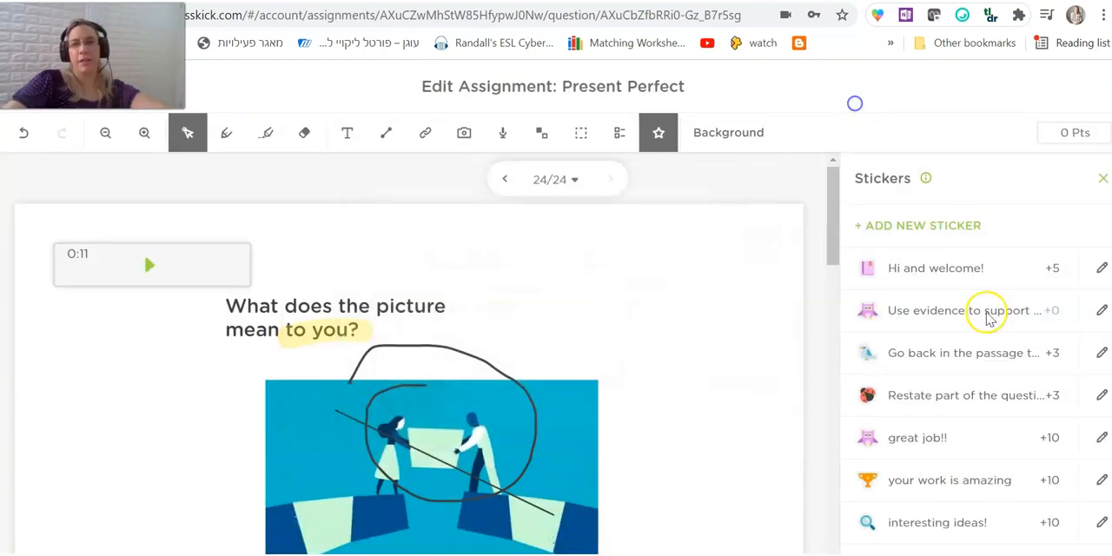
left_click(971, 360)
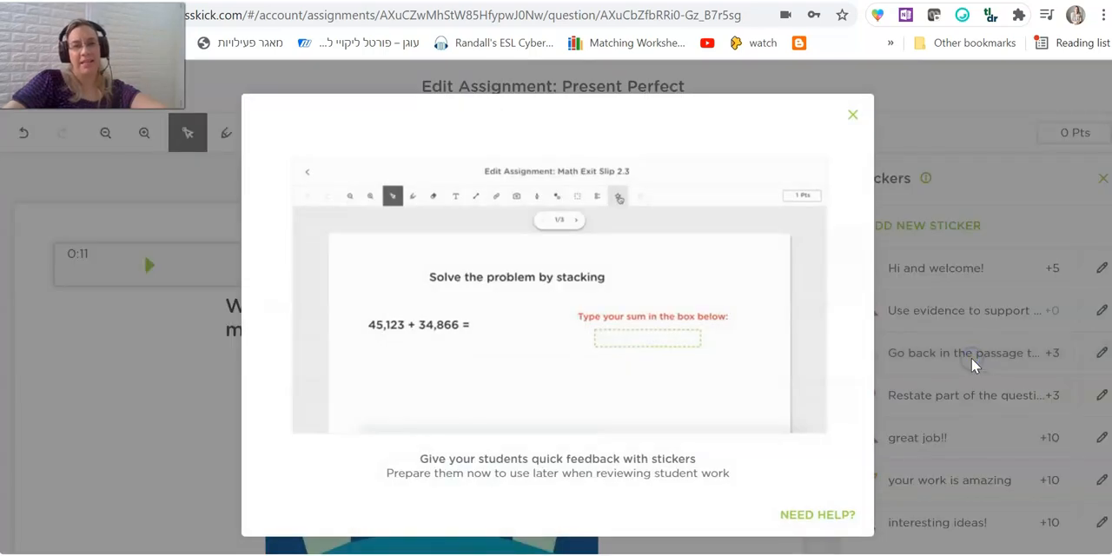
left_click(852, 113)
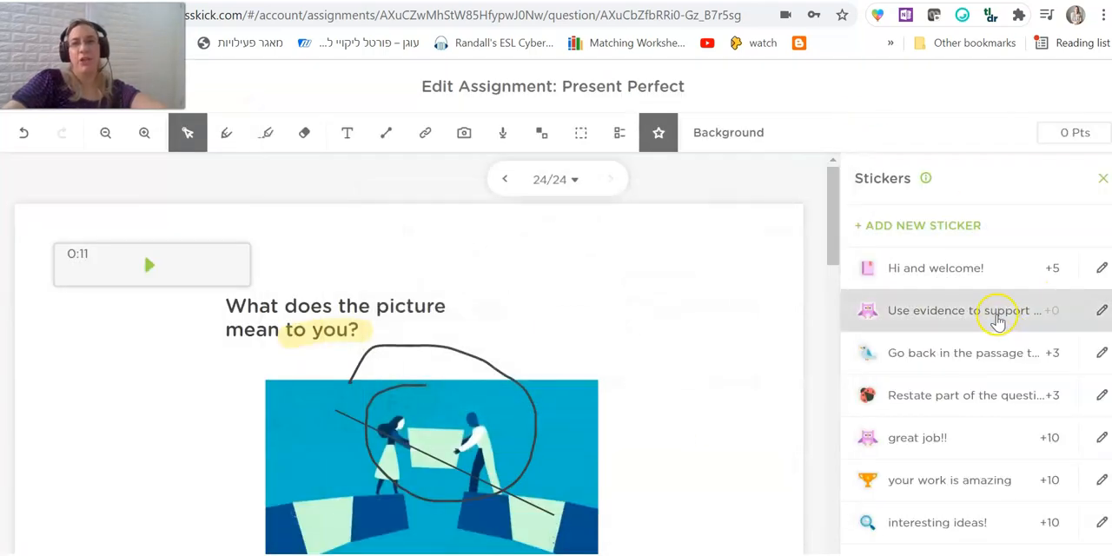
left_click(992, 315)
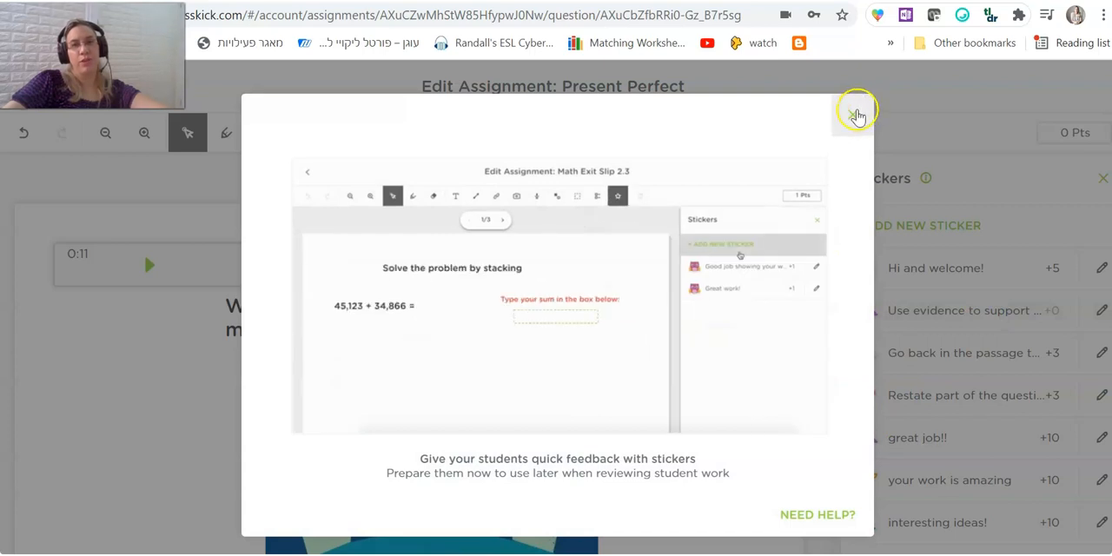
left_click(852, 114)
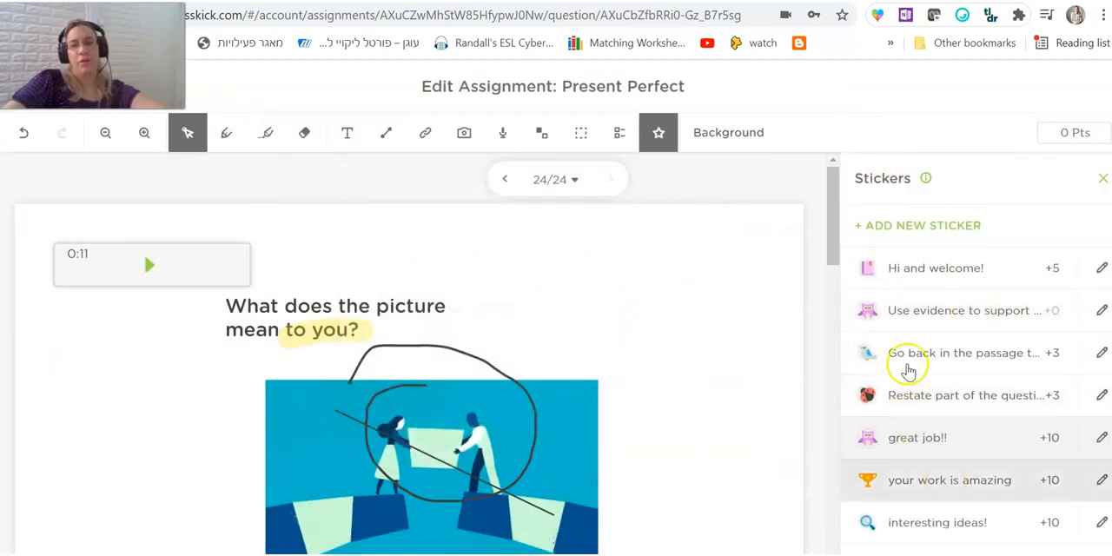
Add a new feedback sticker with the blue diamond image, the text "Wonderful answer1" and 5 points, and save it.
left_click(896, 229)
left_click(897, 229)
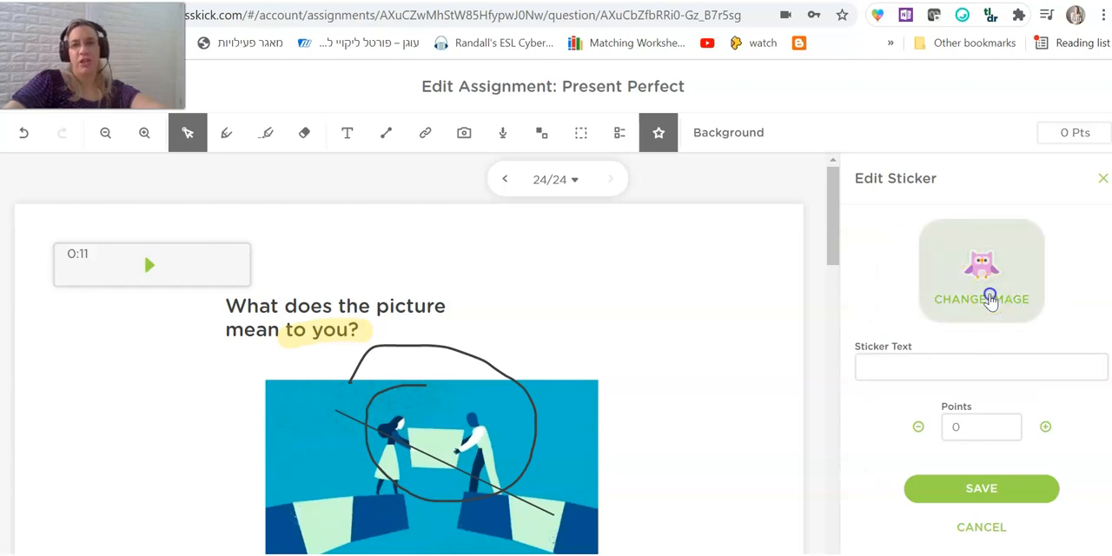
left_click(985, 297)
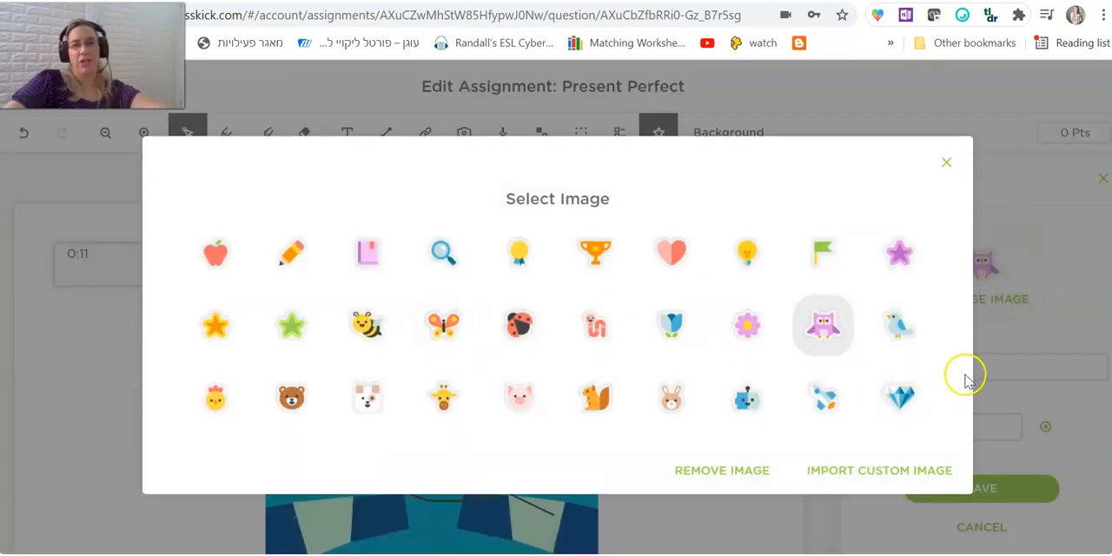
left_click(900, 396)
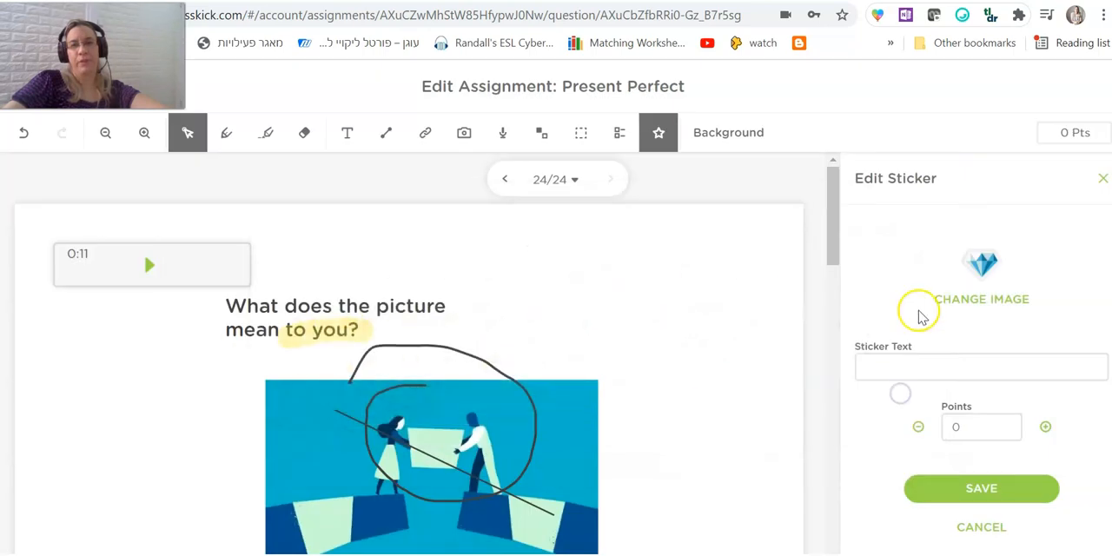
left_click(1026, 362)
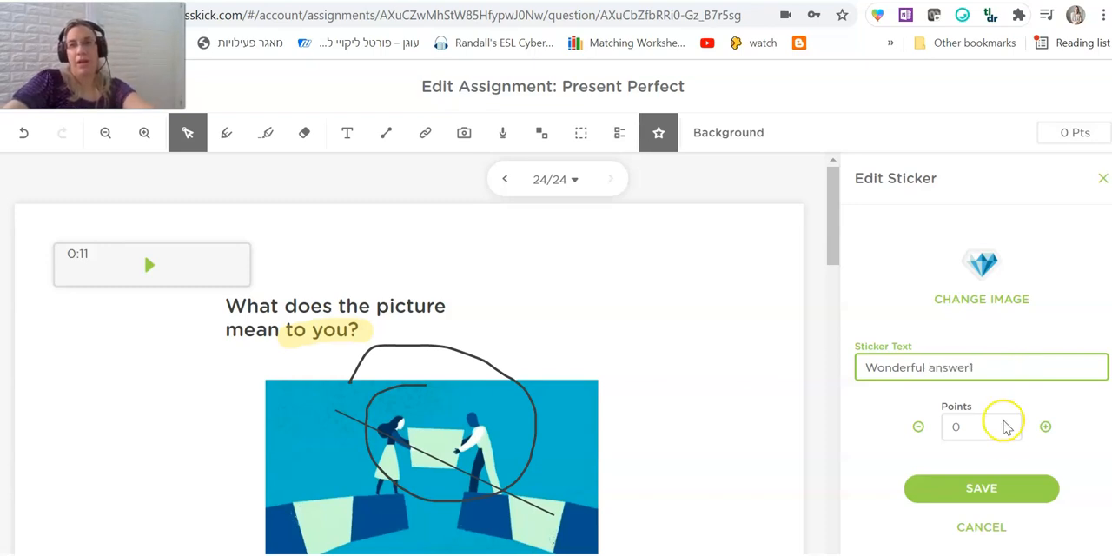
left_click(1005, 425)
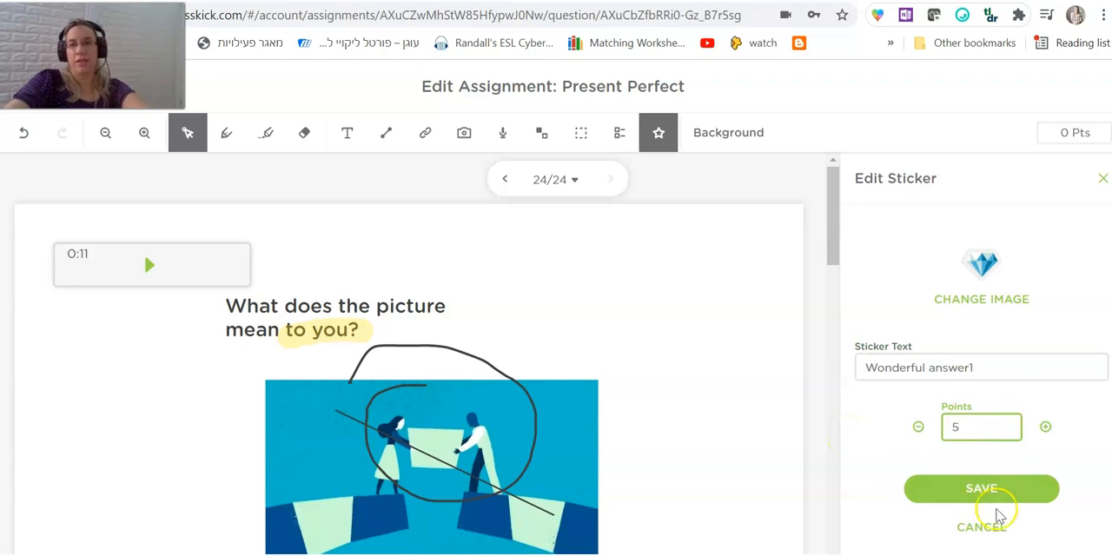
left_click(1001, 486)
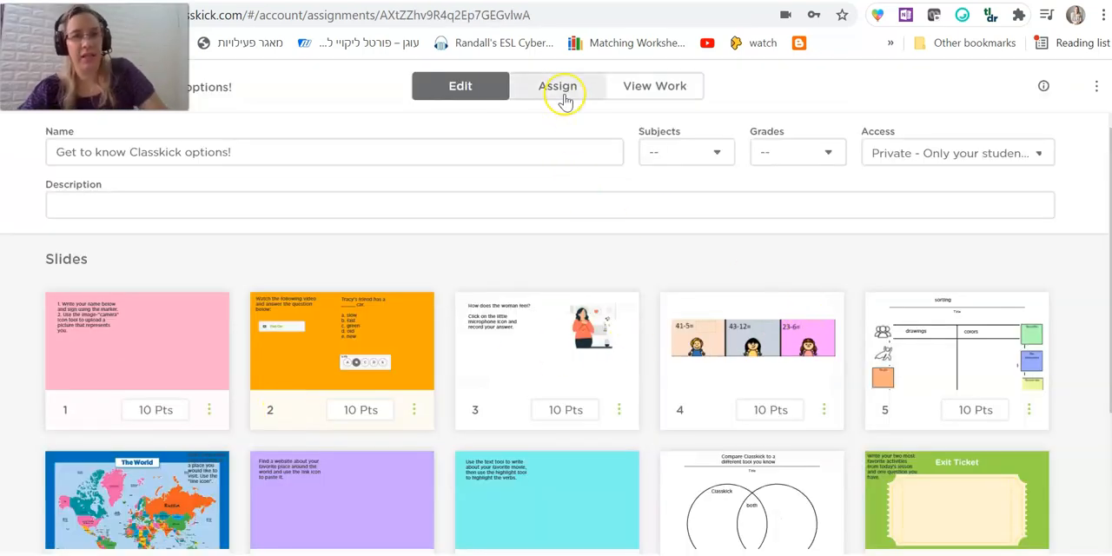
Create a new roster named "Grade 10" and set its color to light blue.
left_click(562, 98)
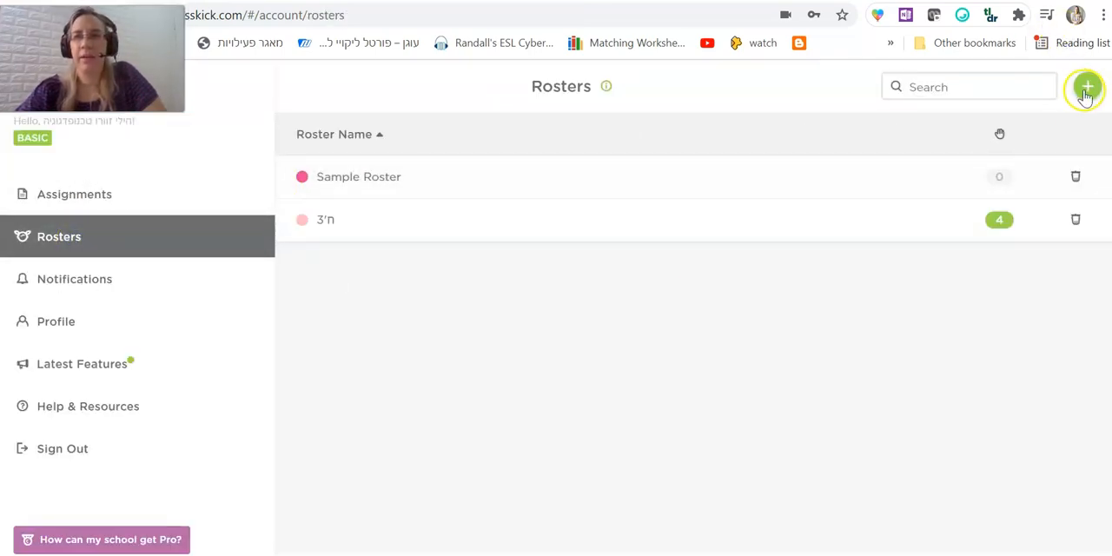
left_click(1085, 94)
left_click(973, 101)
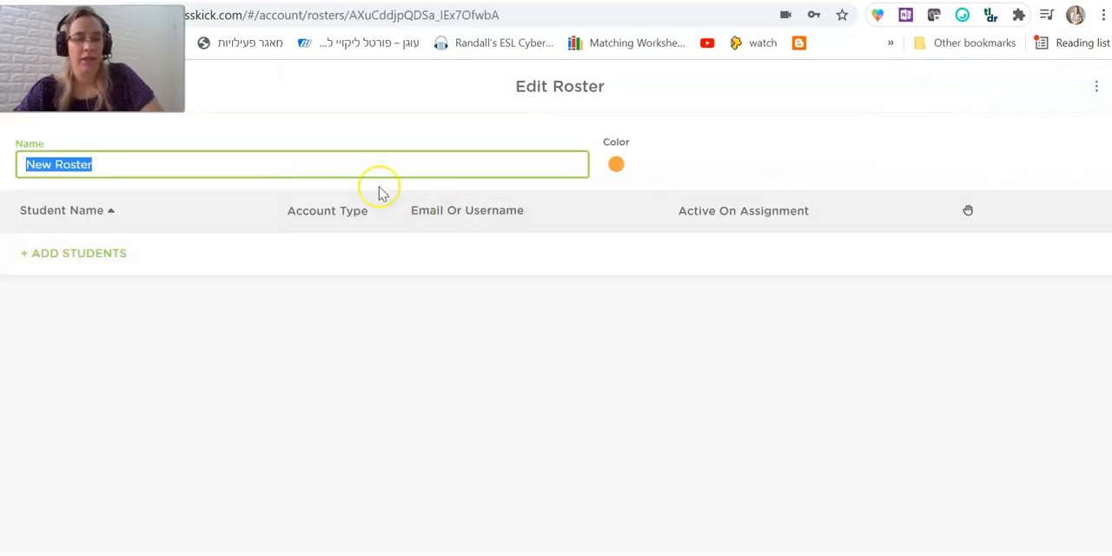
key("BackSpace")
type("Ga")
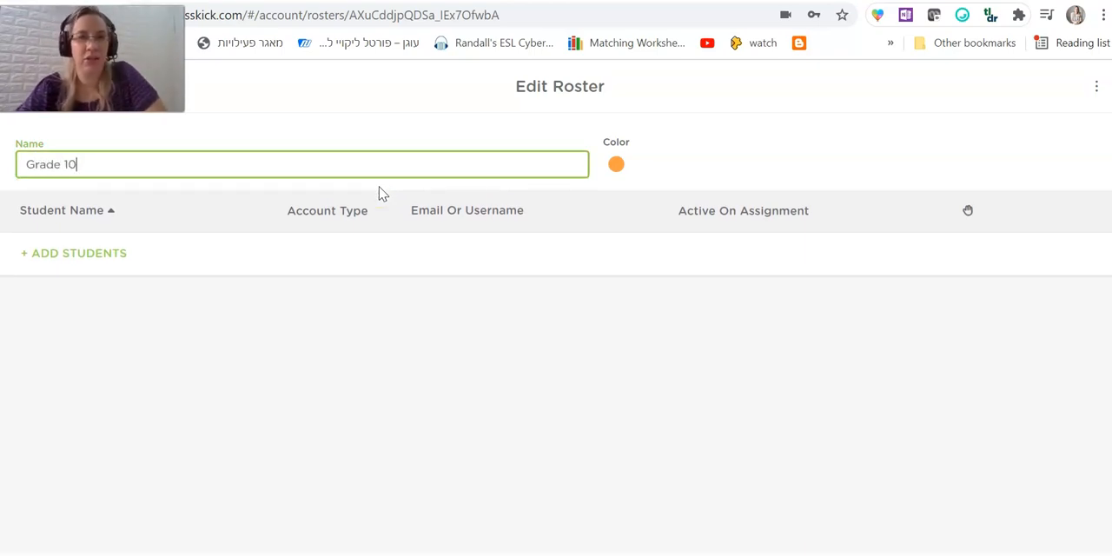
left_click(616, 164)
left_click(622, 189)
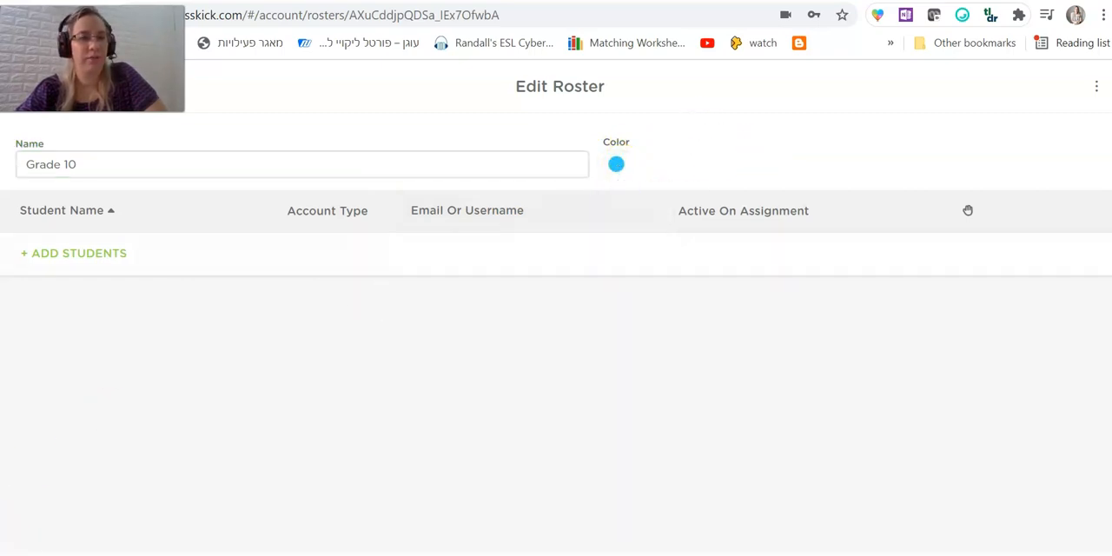
Add one Basic student to the Grade 10 roster, entering the student's first name.
left_click(74, 268)
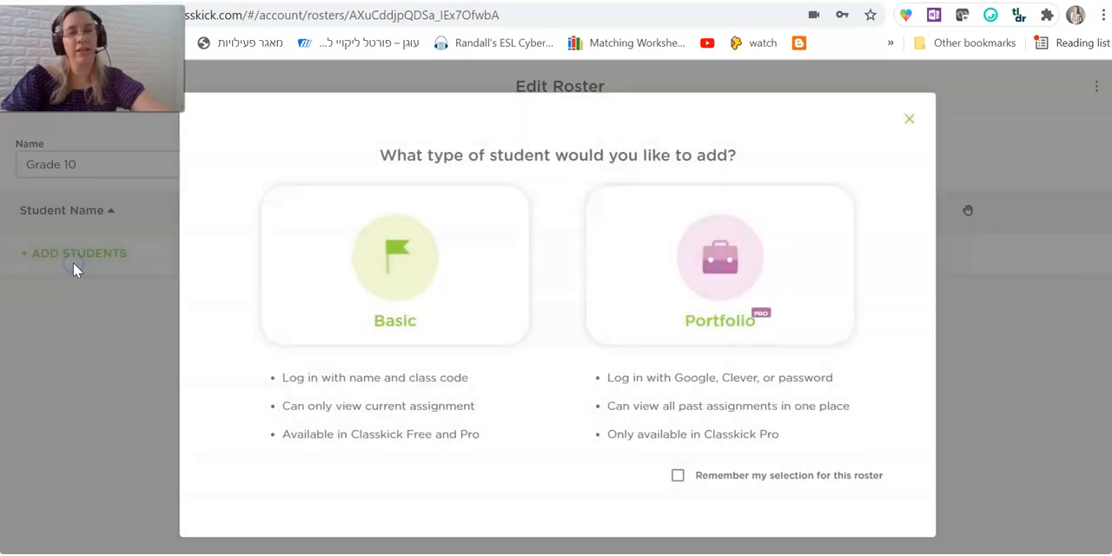
left_click(405, 251)
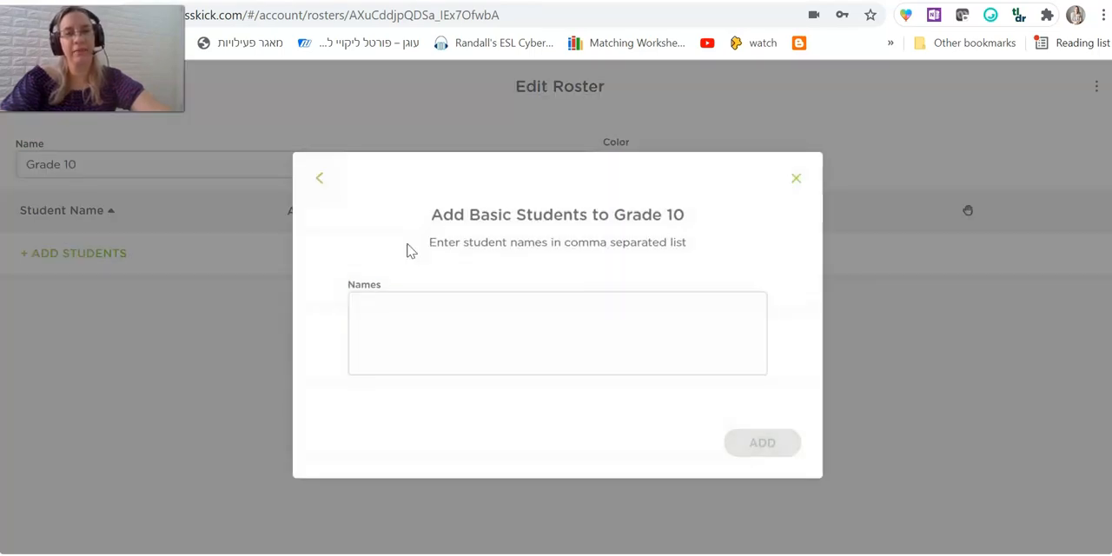
left_click(558, 320)
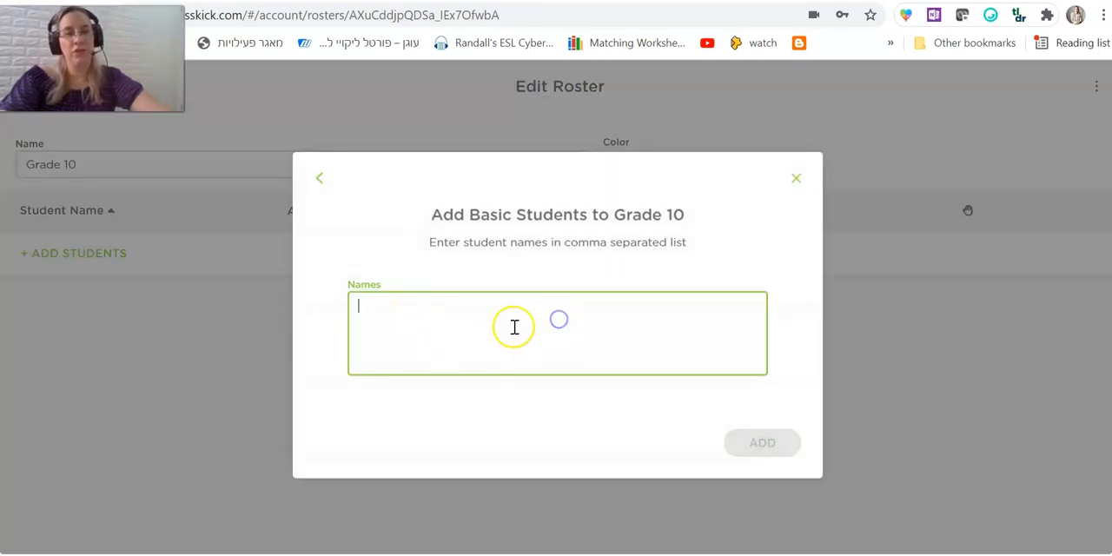
type("hili")
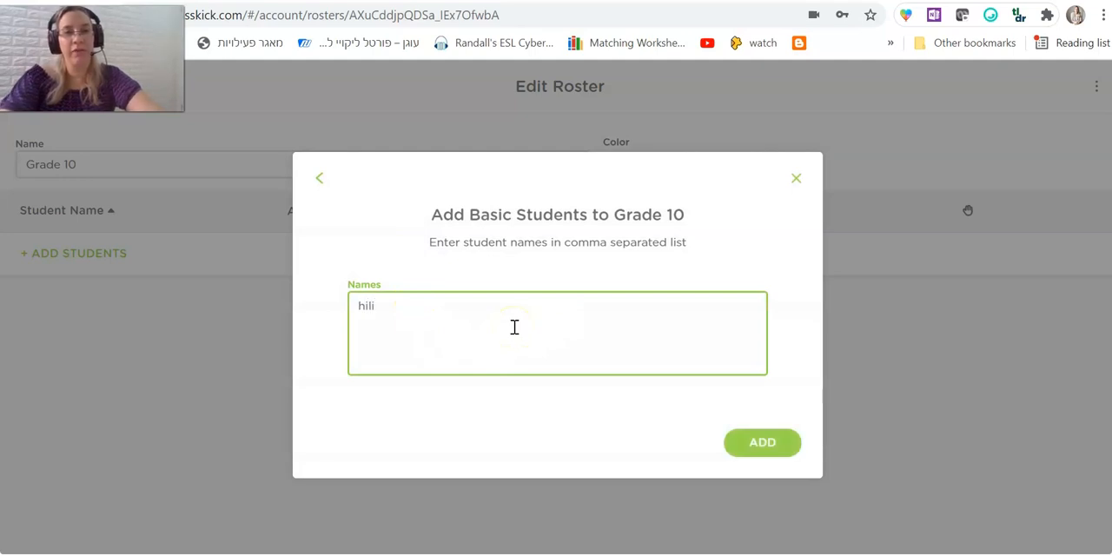
left_click(771, 446)
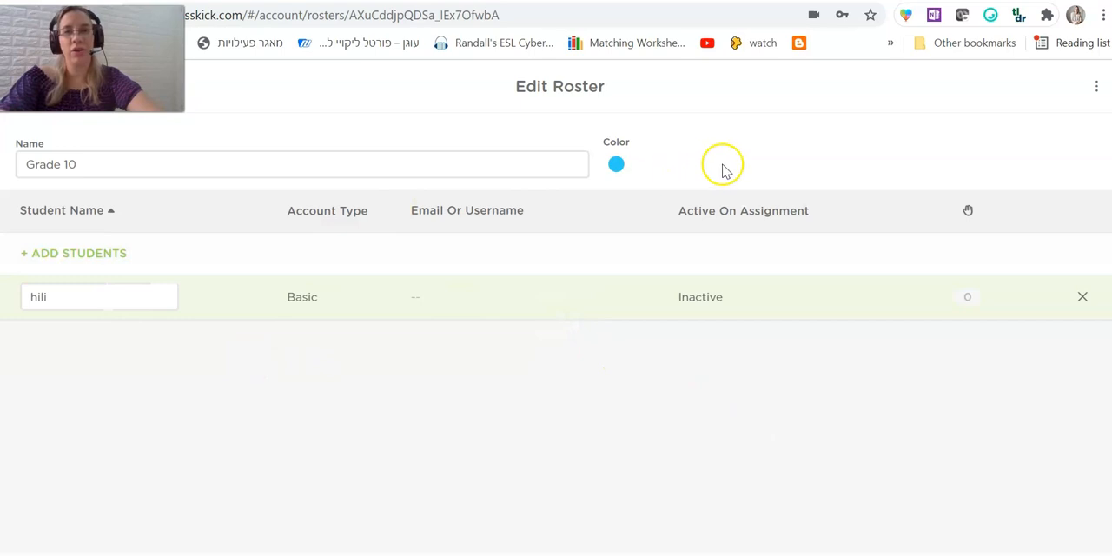
Return to the assignments list and assign "Present Perfect" to the Grade 10 roster using a class code.
left_click(12, 15)
left_click(358, 191)
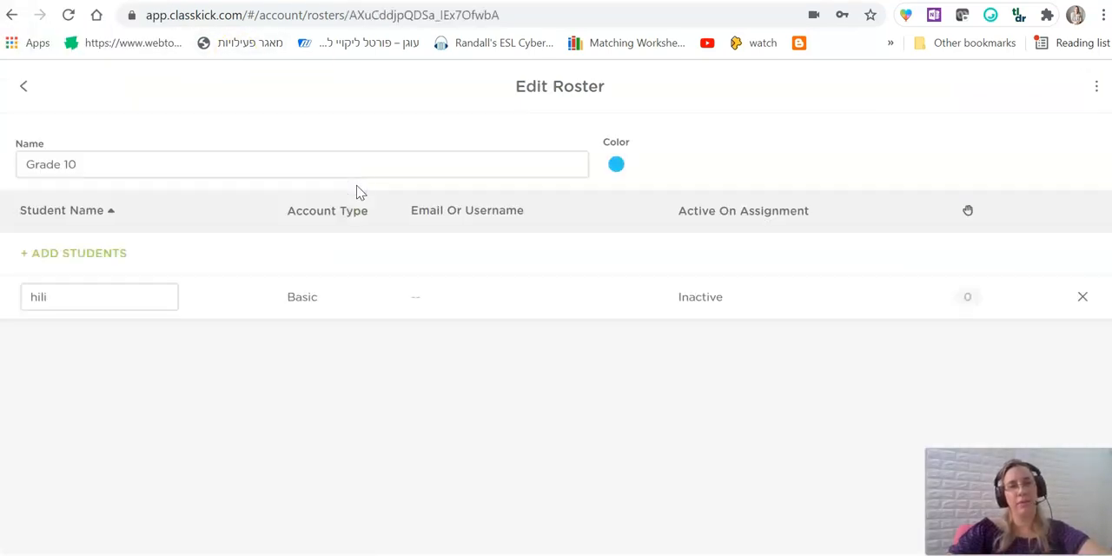
left_click(11, 15)
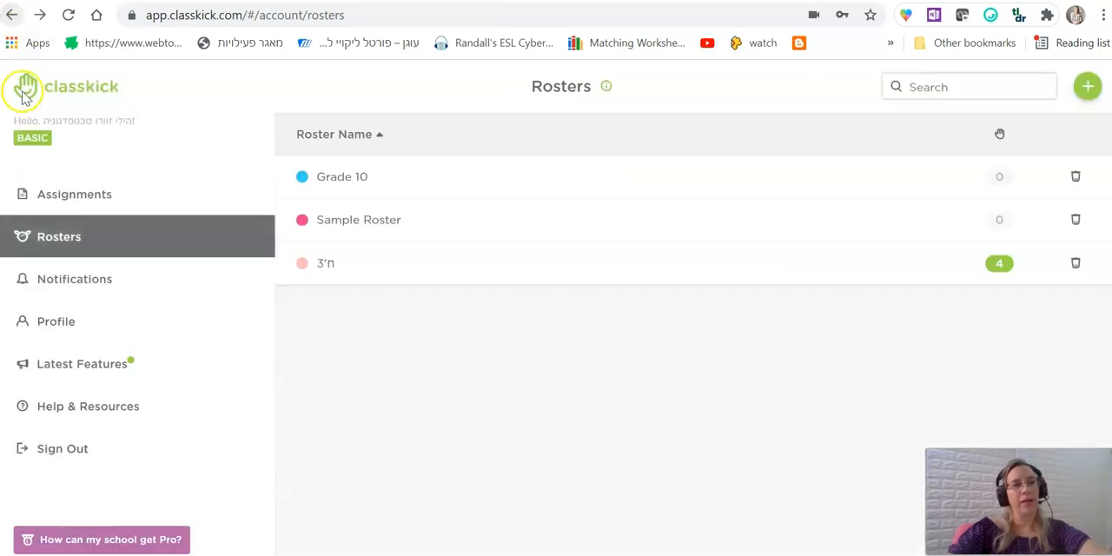
left_click(126, 209)
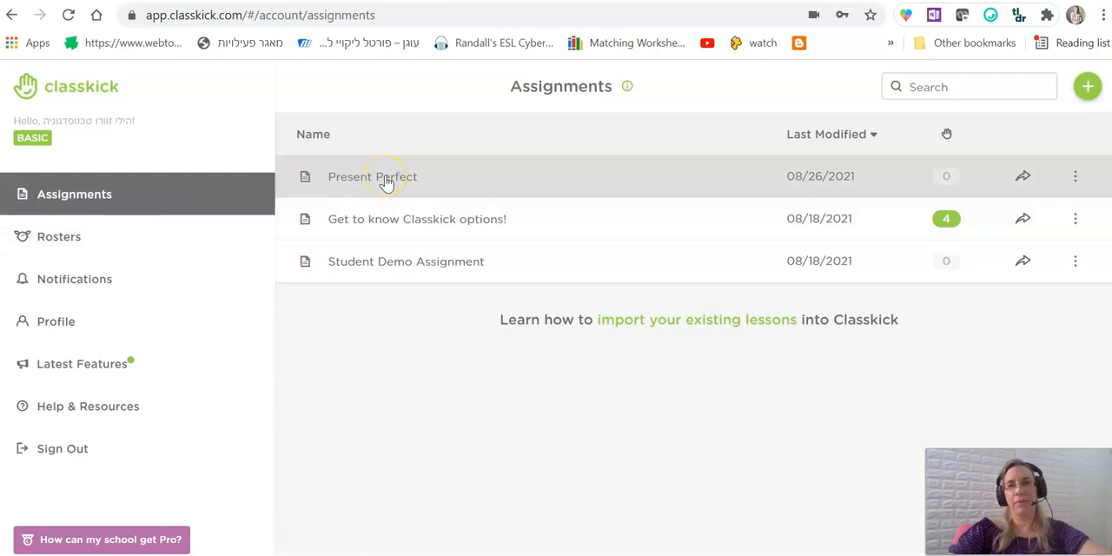
left_click(1022, 178)
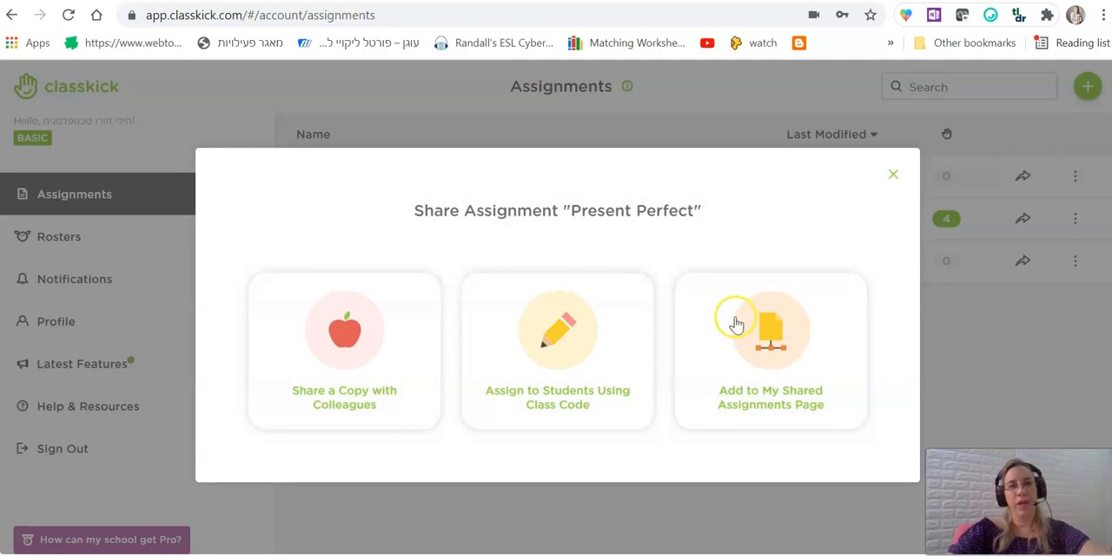
left_click(563, 363)
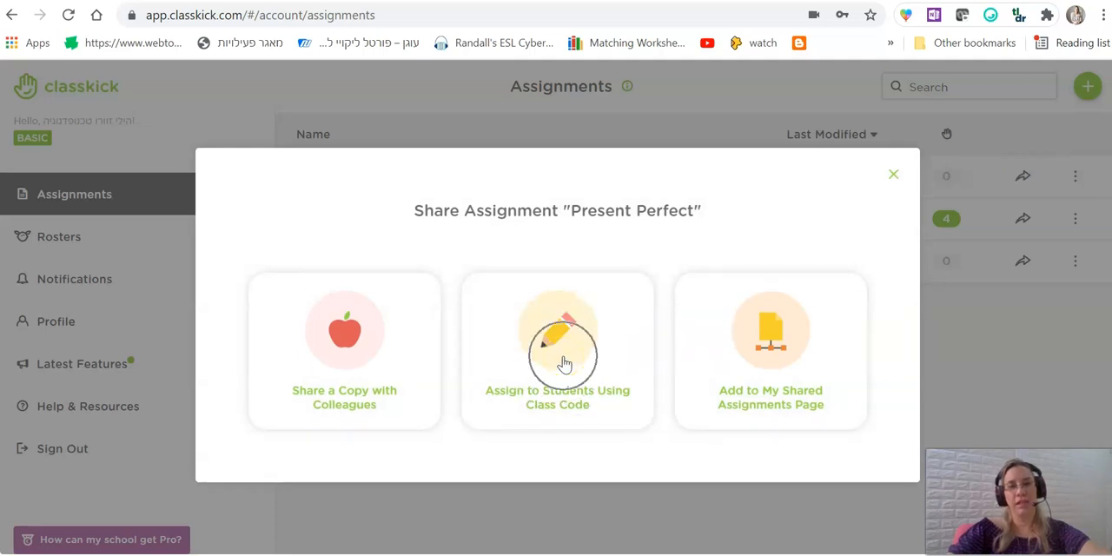
left_click(562, 363)
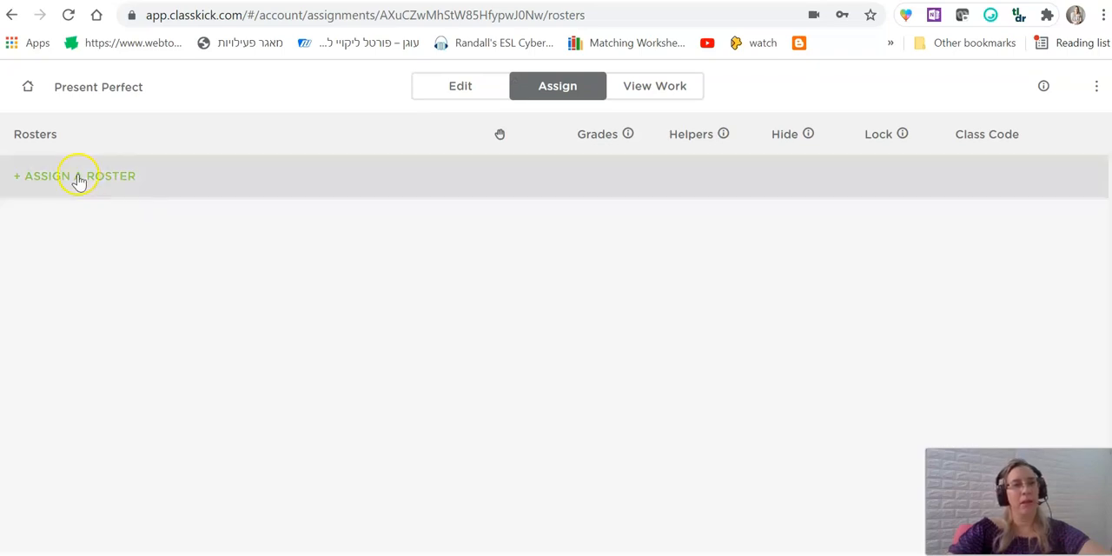
left_click(103, 186)
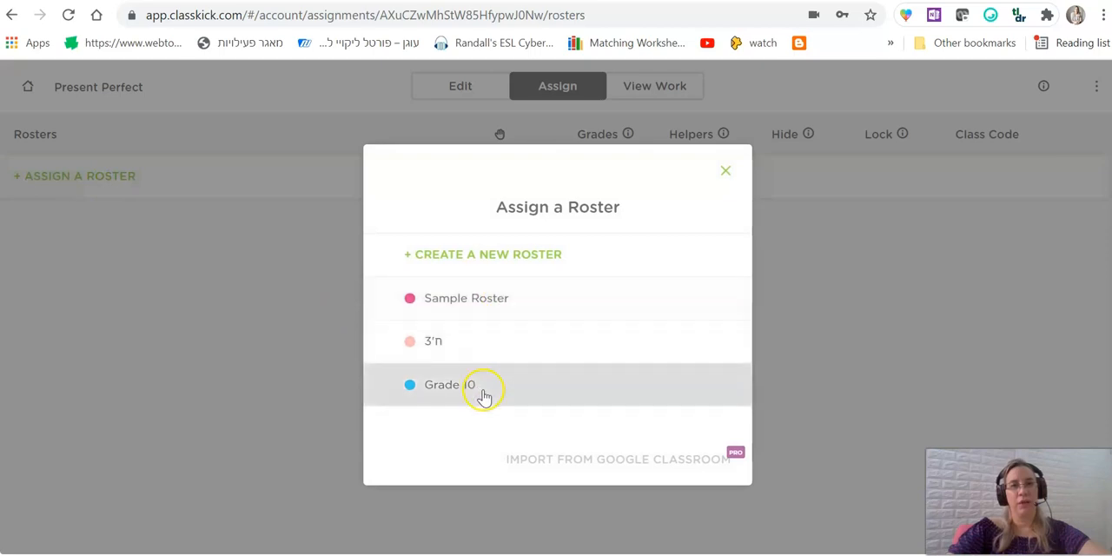
left_click(483, 392)
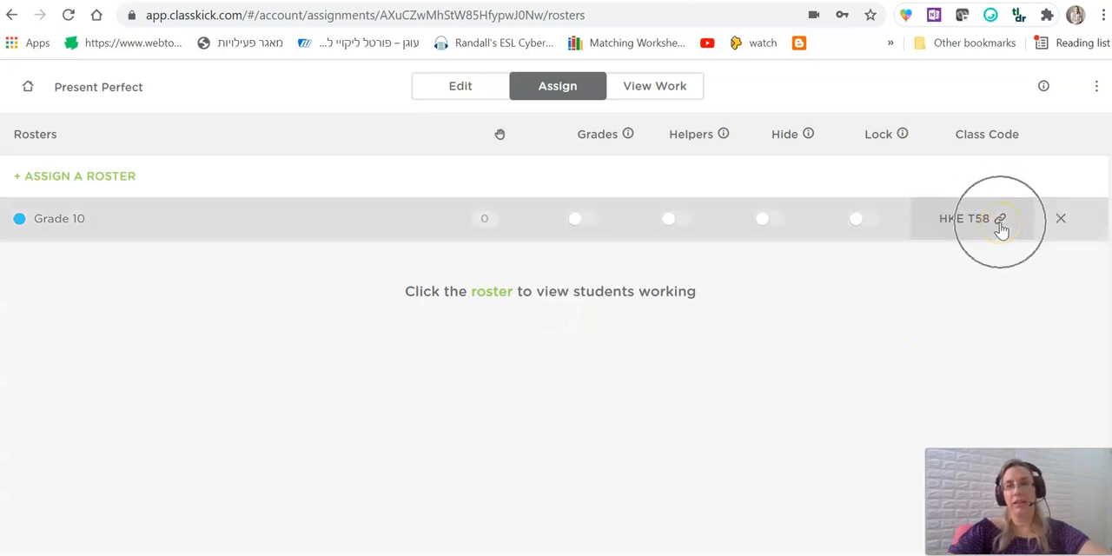
Open the class code sharing details for Grade 10 and copy the student login link.
left_click(1000, 222)
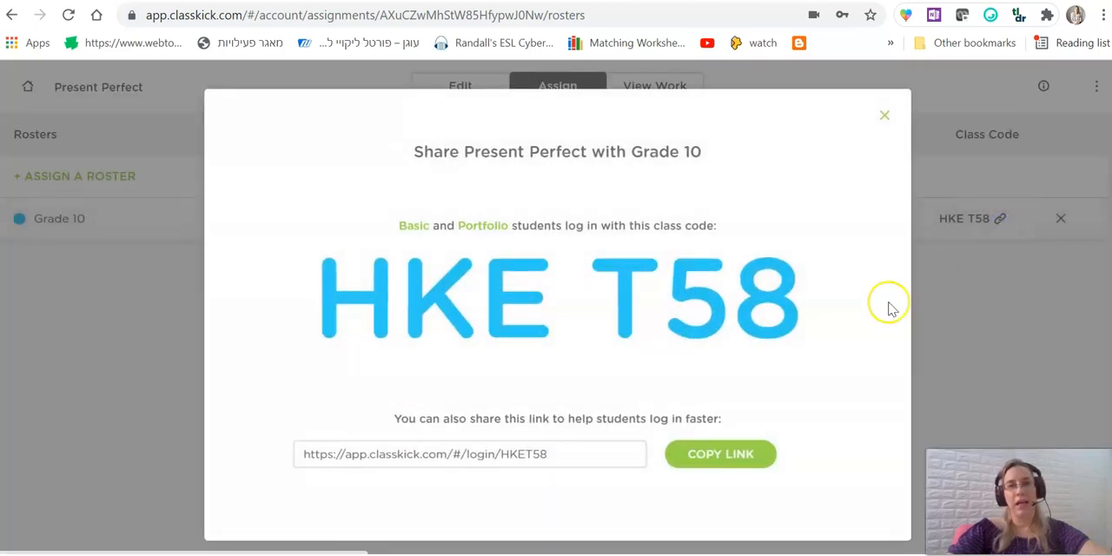
left_click(745, 460)
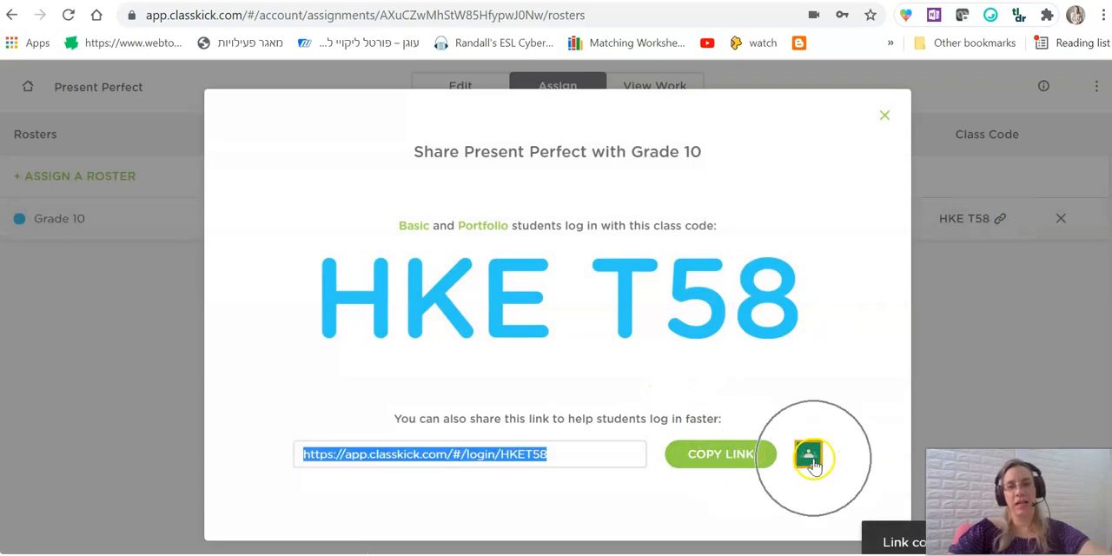
left_click_drag(327, 289, 784, 302)
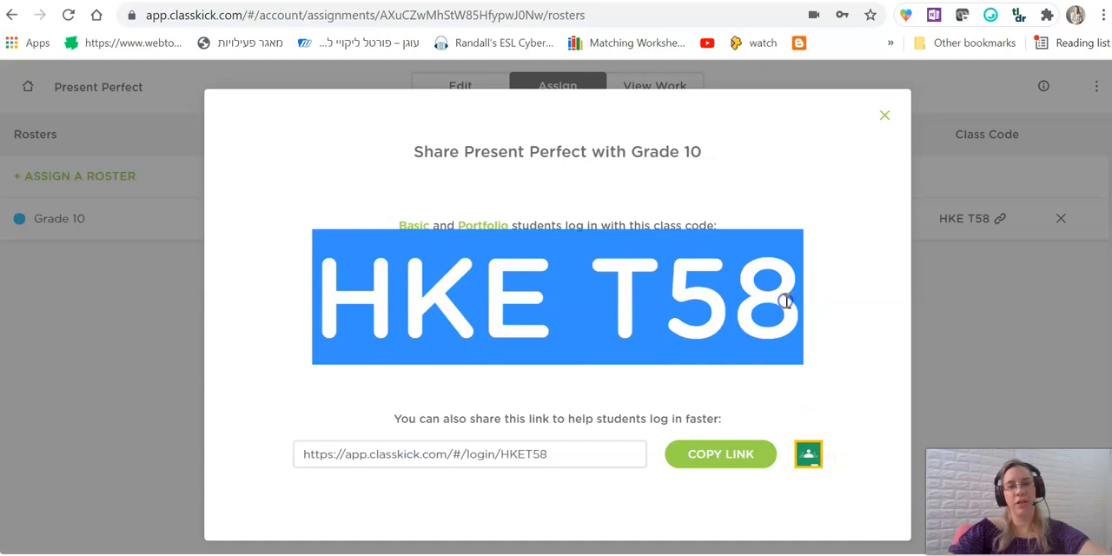
left_click(406, 293)
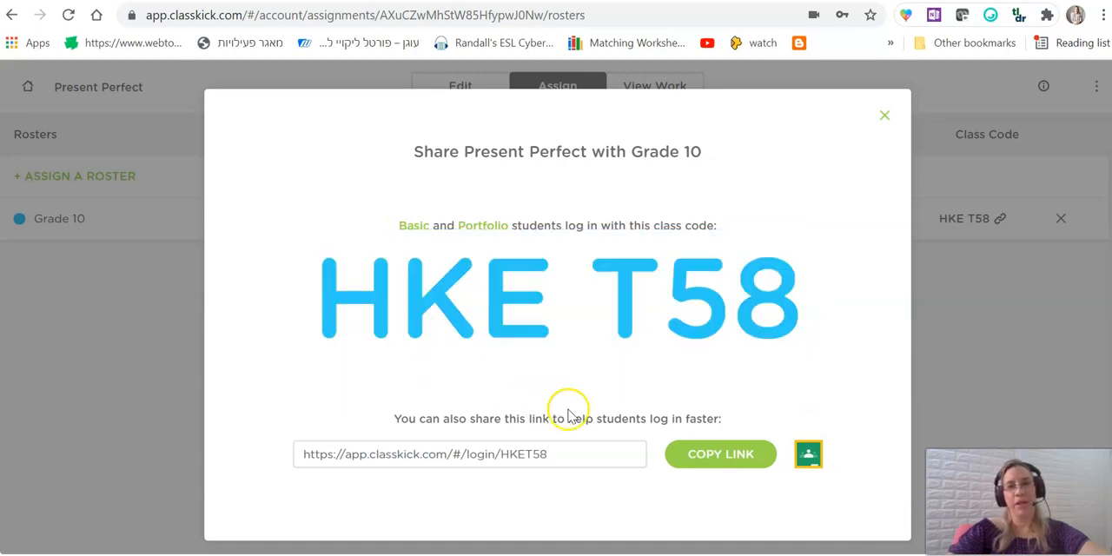
left_click(703, 459)
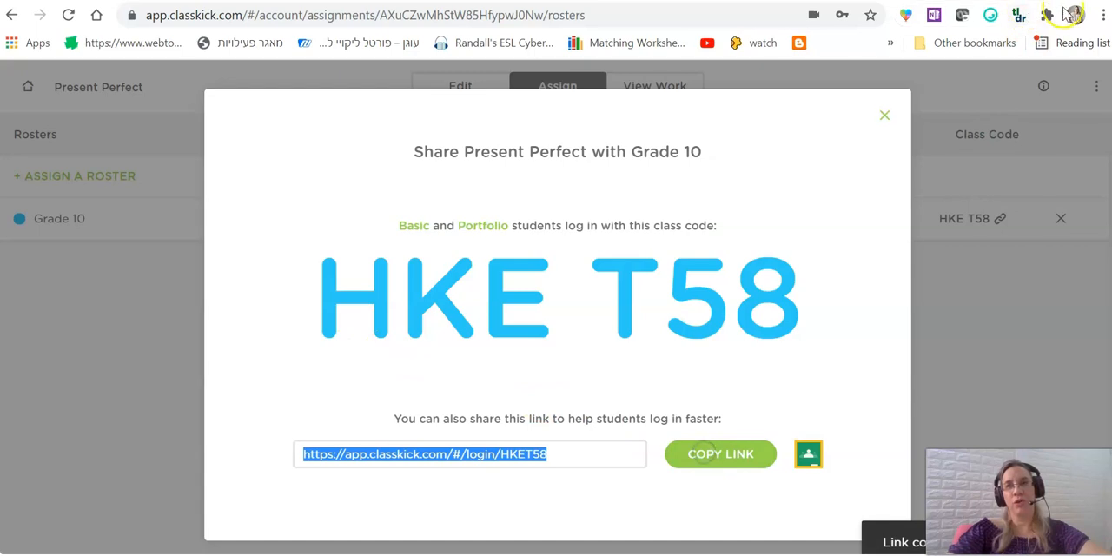
Open an incognito browser window and load the copied student login link.
left_click(1102, 15)
left_click(967, 82)
key("ctrl+v")
key("Return")
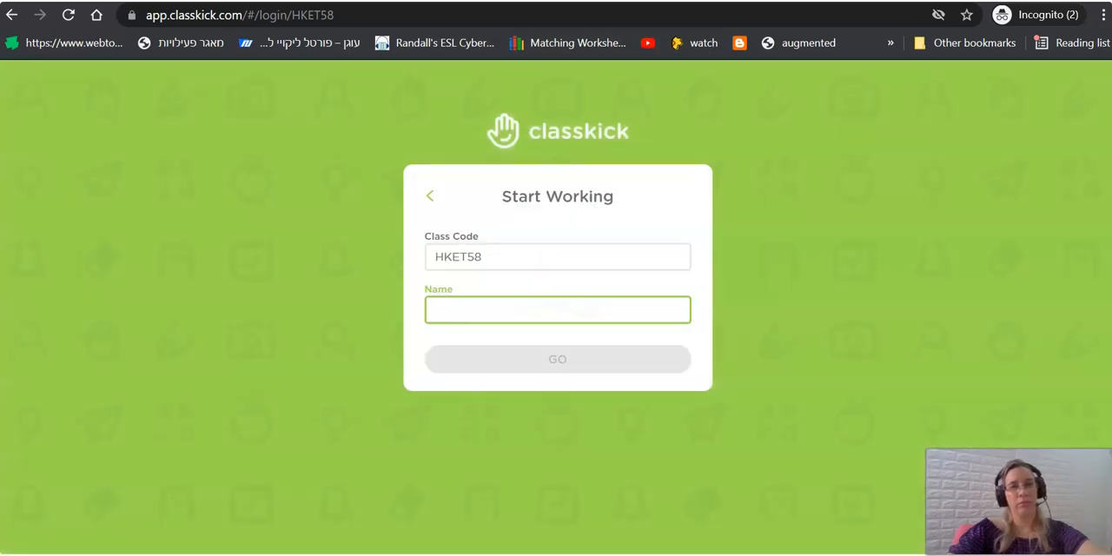
Enter the student's name on the Start Working page and continue into the assignment as a student.
left_click_drag(495, 262, 395, 268)
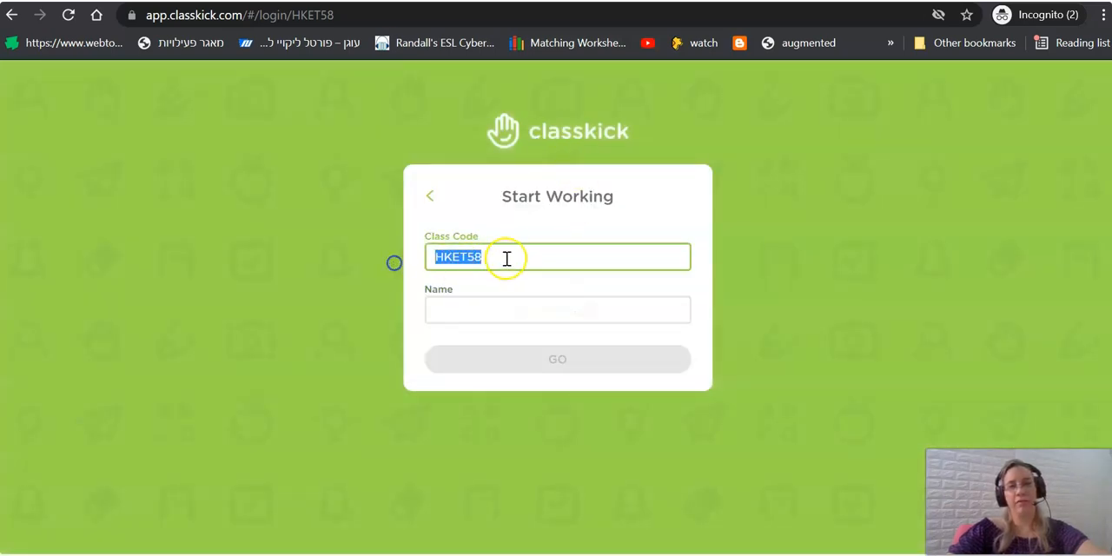
left_click(483, 315)
type("Hili")
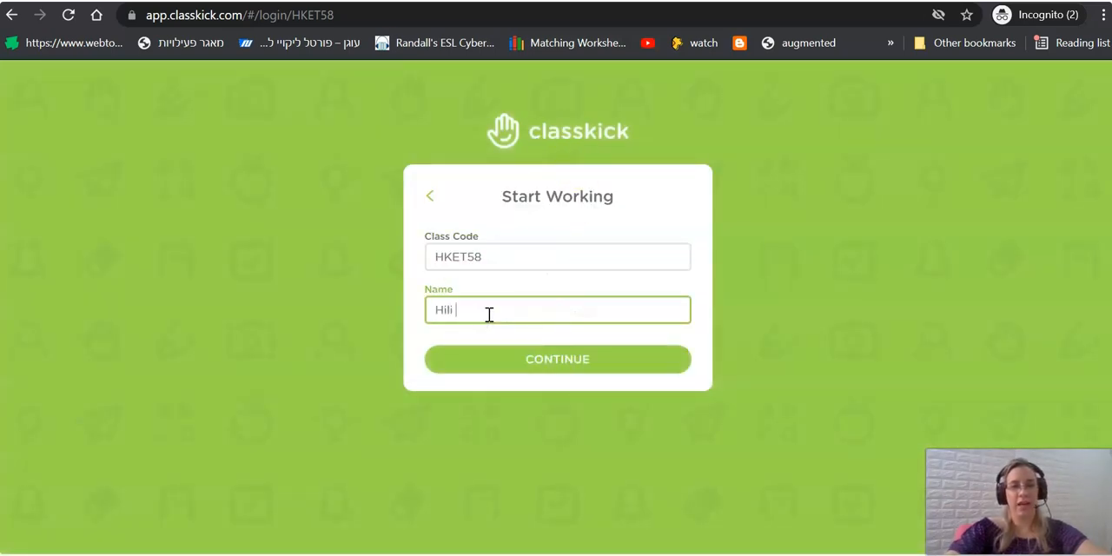
left_click(504, 359)
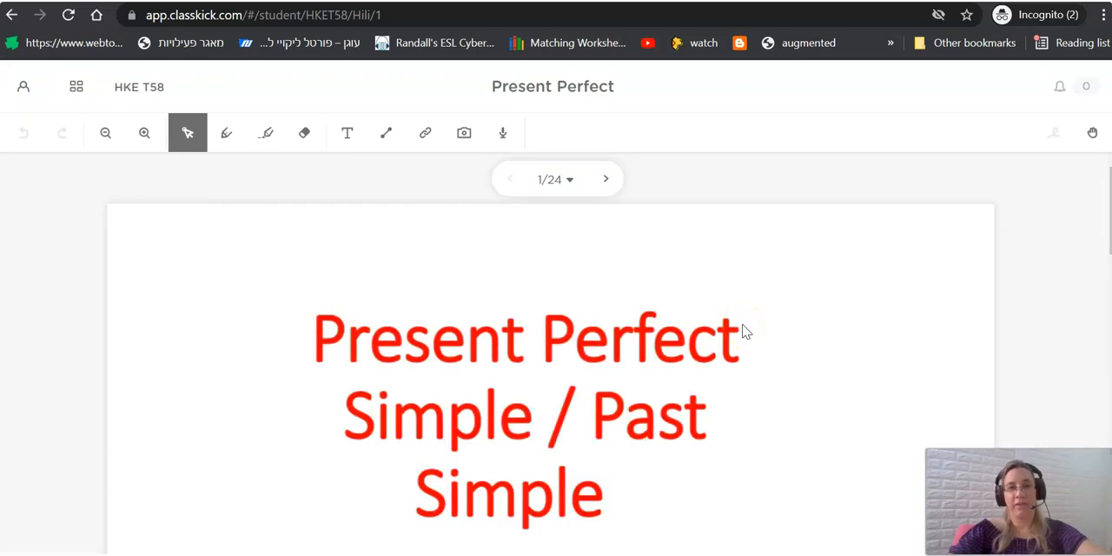
Page through the student view from slide 1 to the Venn diagram on slide 4.
left_click(607, 182)
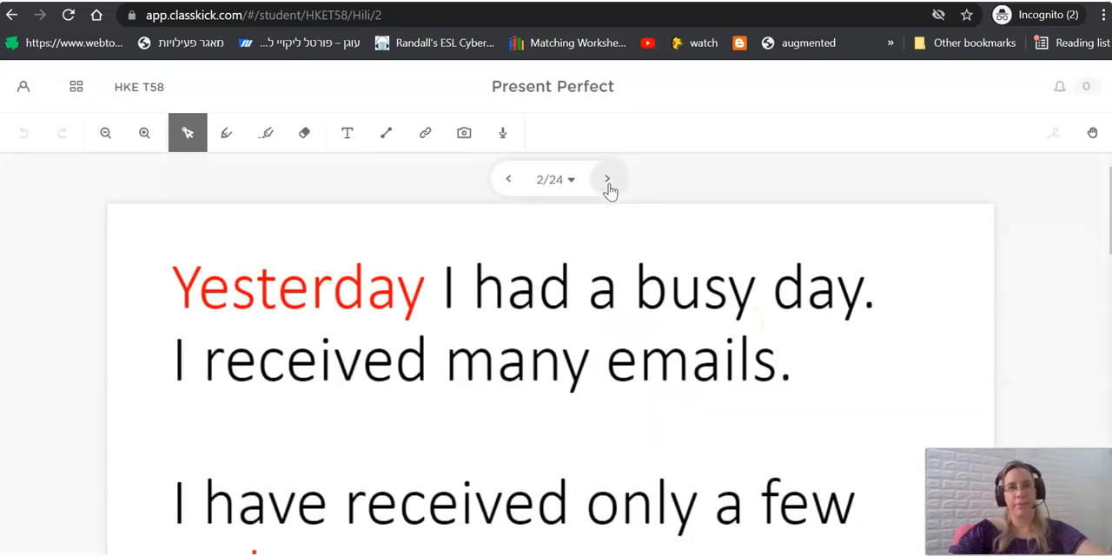
left_click(607, 180)
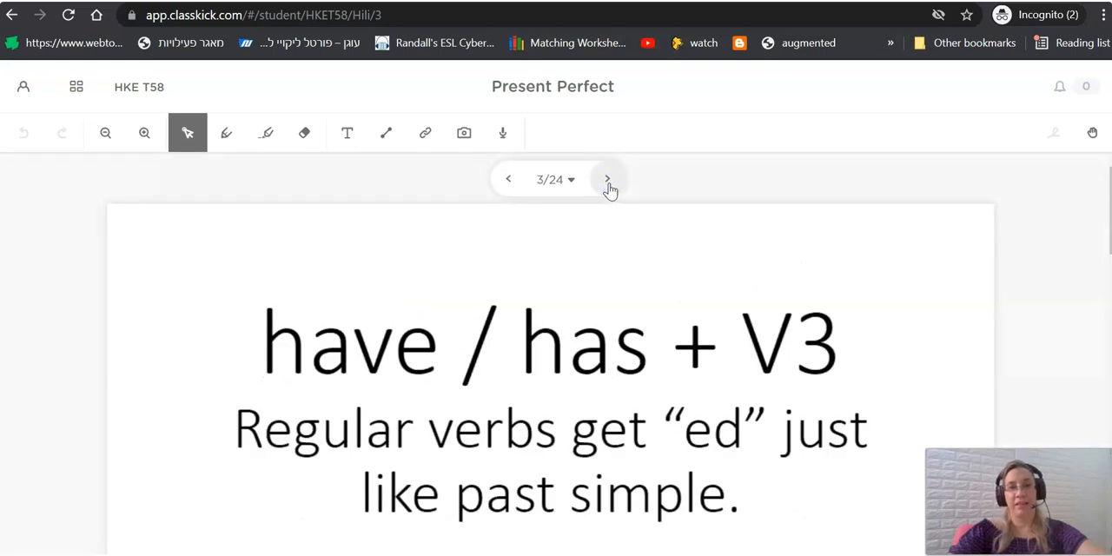
left_click(607, 180)
scroll(612, 347, "down", 3)
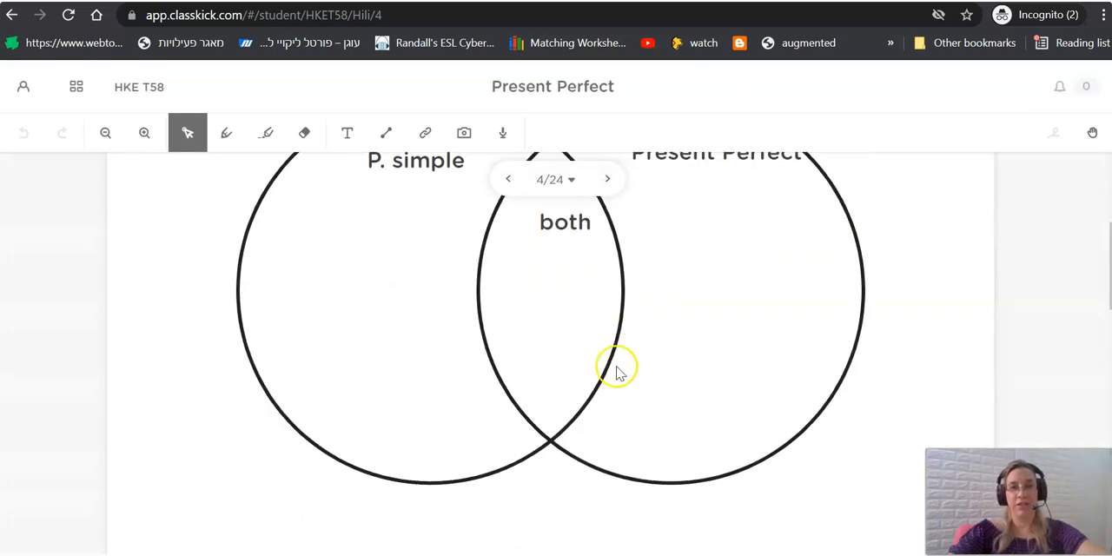
Add a text box reading "sdsds" under P. simple and another under Present Perfect in the Venn diagram's two circles.
scroll(618, 375, "up", 2)
left_click(346, 136)
left_click_drag(286, 397, 414, 464)
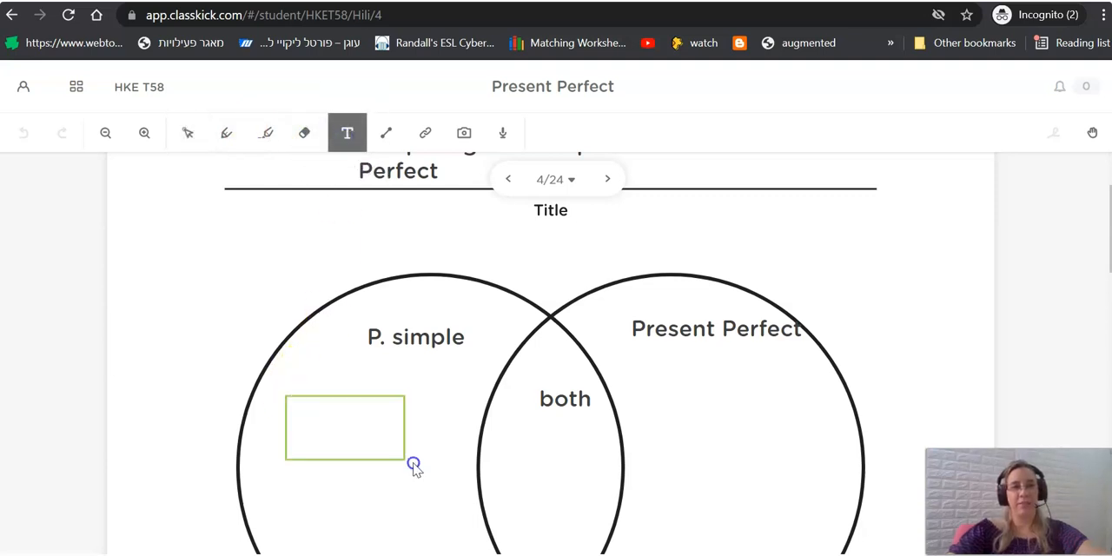
type("sdsds")
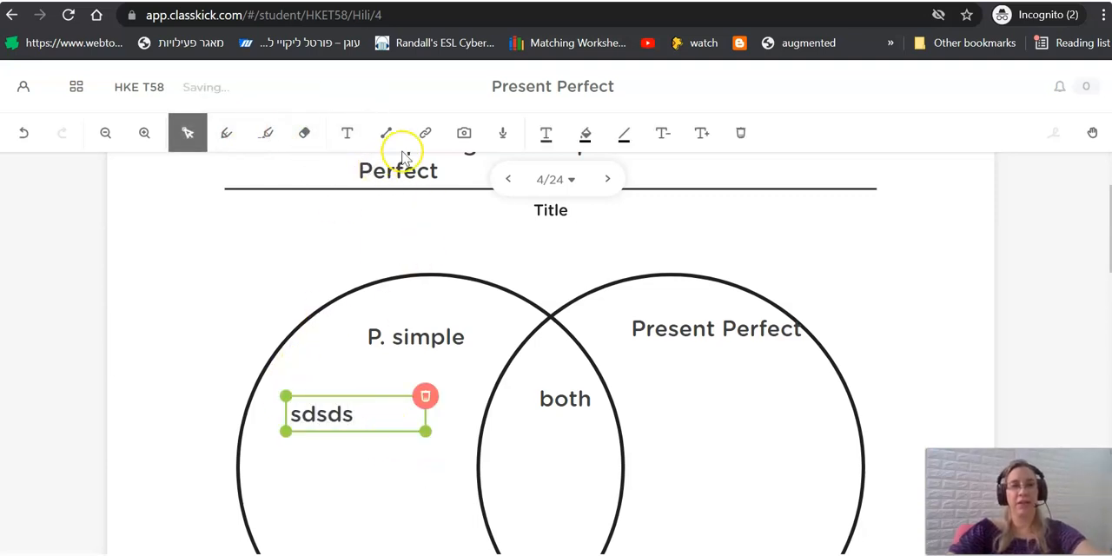
left_click(353, 134)
left_click_drag(650, 386, 787, 421)
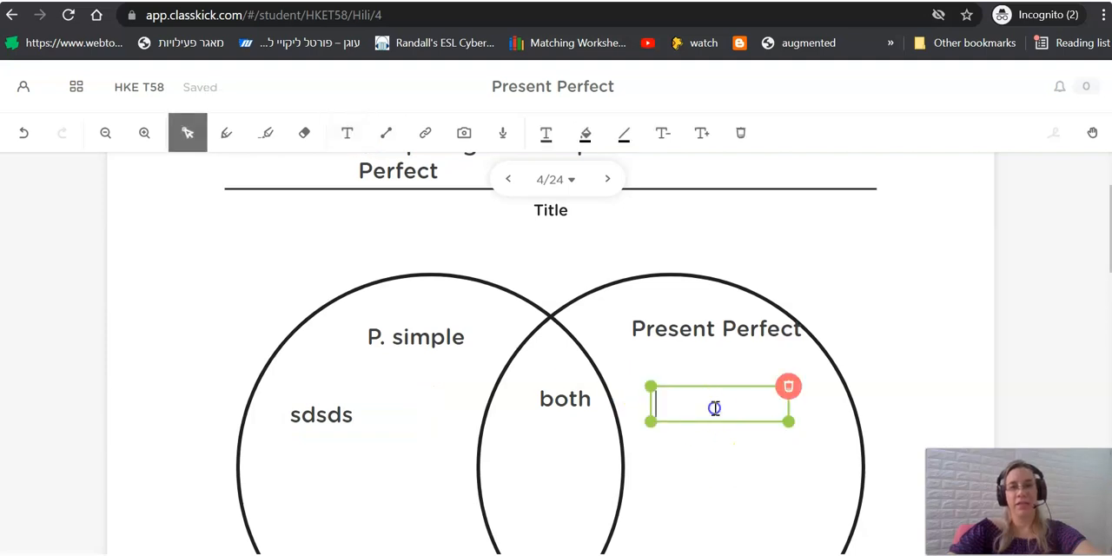
left_click(281, 265)
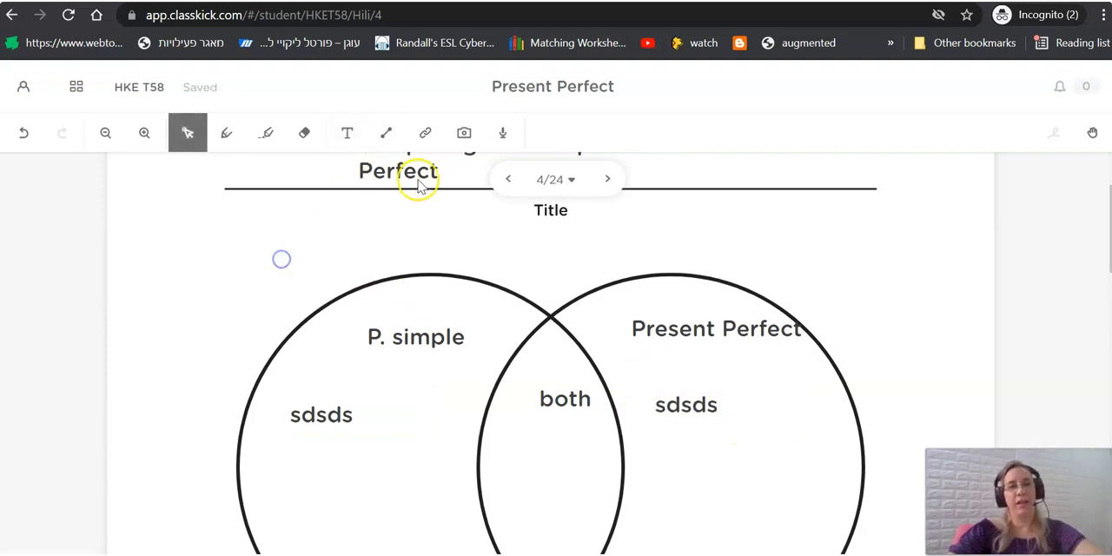
Upload the pexels photo of nuts from the computer's Downloads folder to slide 4.
left_click(465, 134)
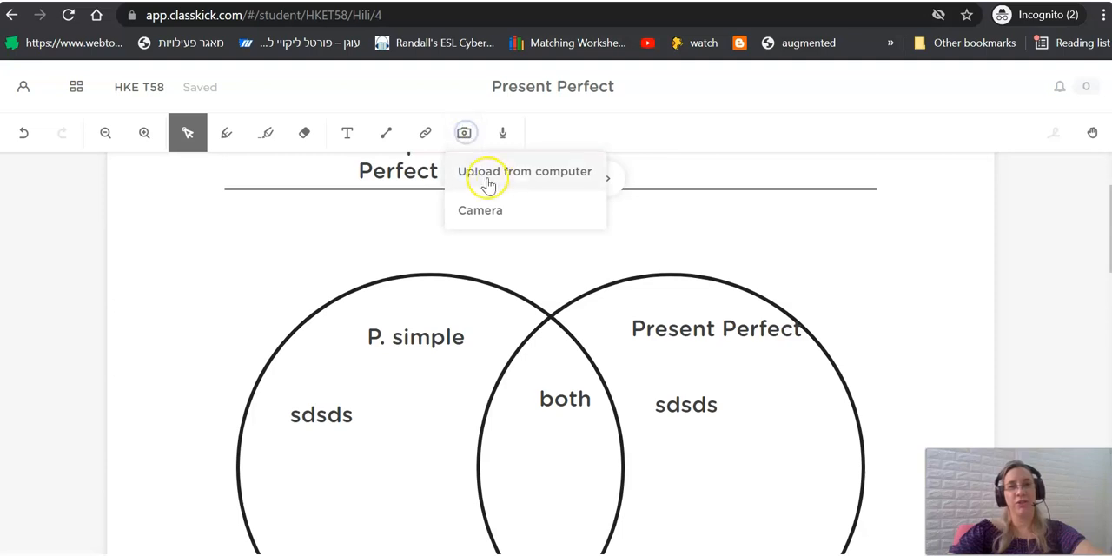
left_click(502, 175)
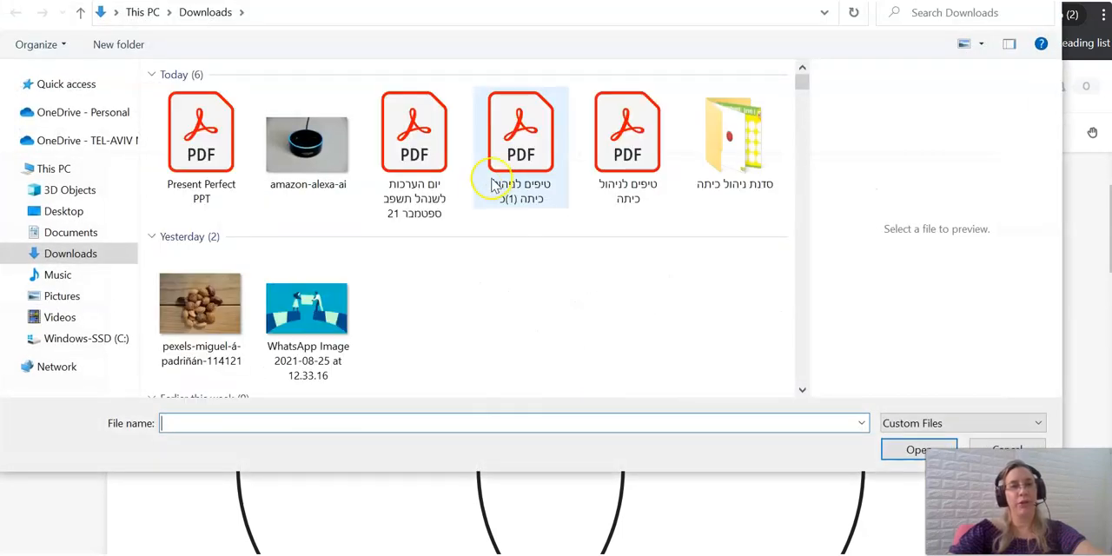
left_click(200, 304)
left_click(918, 449)
left_click(835, 500)
left_click(851, 465)
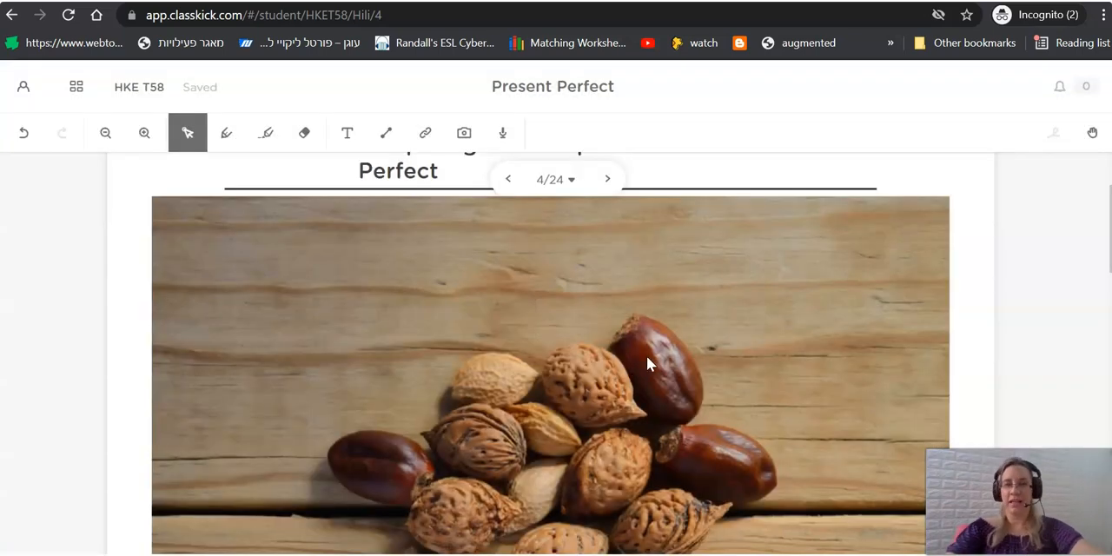
left_click(646, 363)
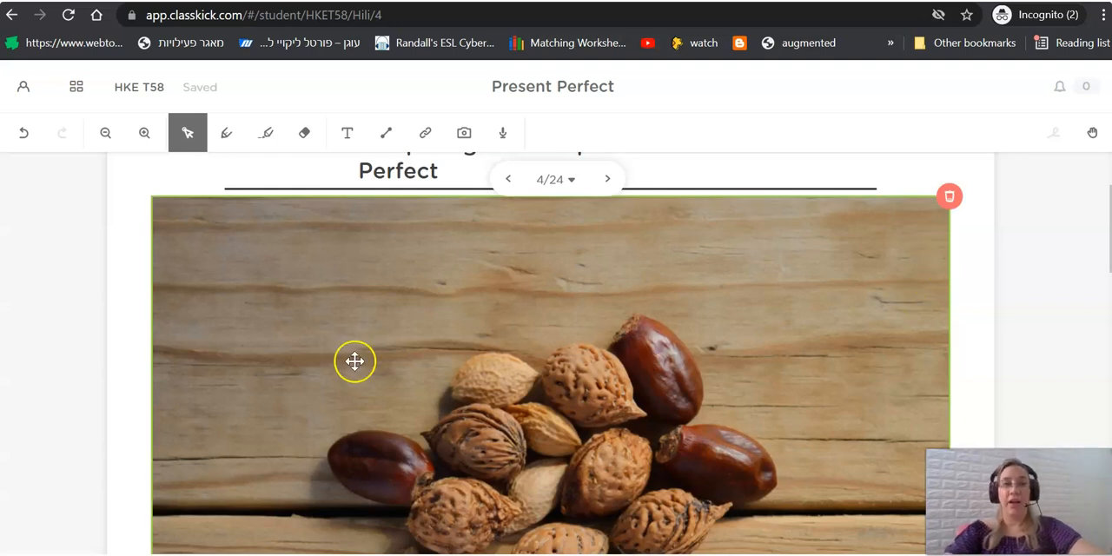
Shrink the nuts photo and place it inside the Present Perfect circle, below the circle's heading.
scroll(396, 378, "down", 3)
left_click_drag(153, 521, 737, 278)
scroll(799, 311, "up", 2)
left_click_drag(803, 249, 760, 427)
left_click_drag(599, 527, 697, 477)
left_click_drag(863, 379, 781, 360)
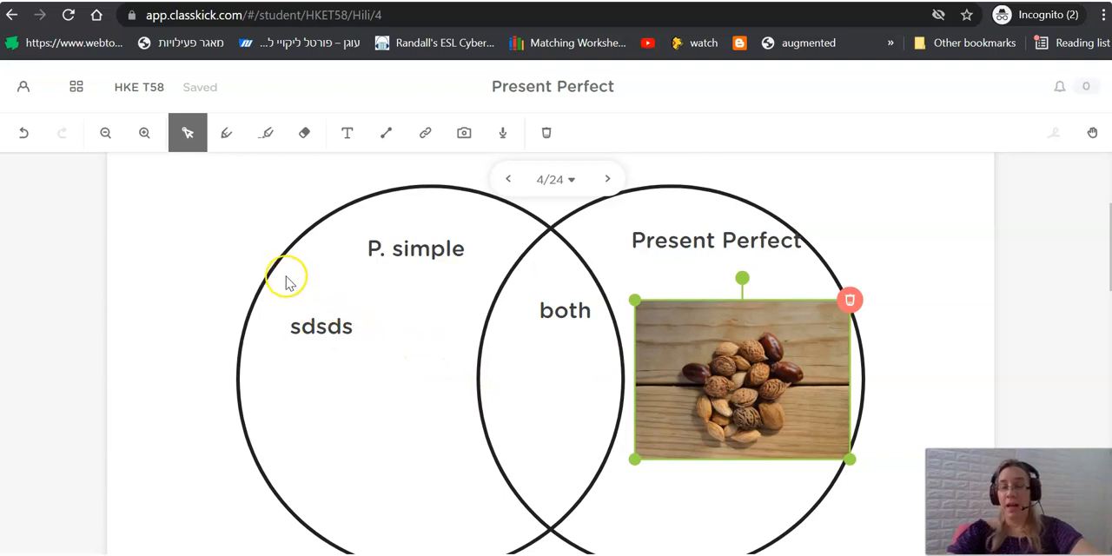
Deselect the photo and draw a diagonal line below "sdsds" in the P. simple circle.
left_click(225, 273)
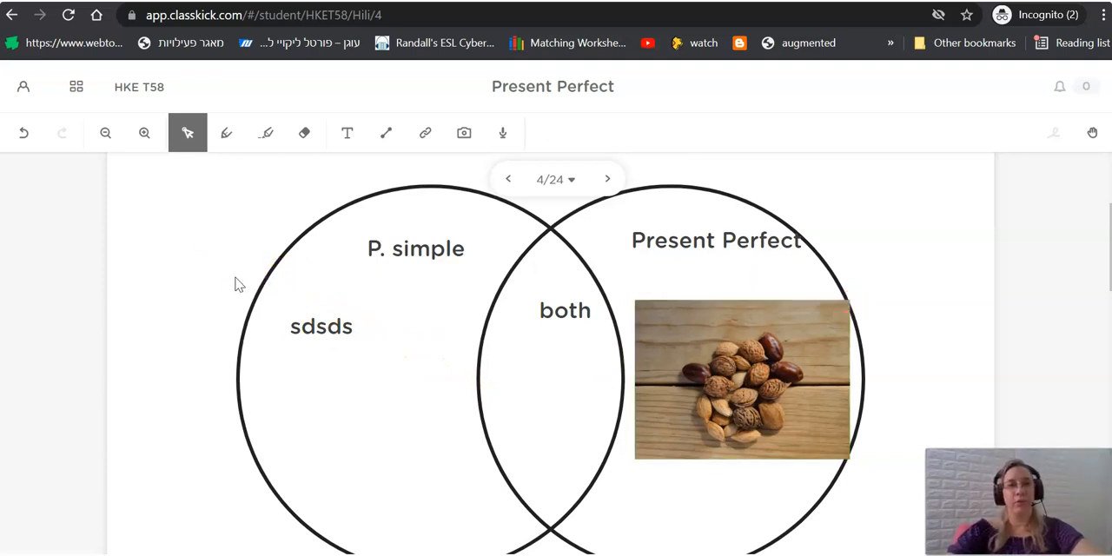
left_click(386, 132)
left_click_drag(315, 377, 467, 449)
View the form for adding a URL or YouTube/Vimeo link and close it without saving.
left_click(425, 135)
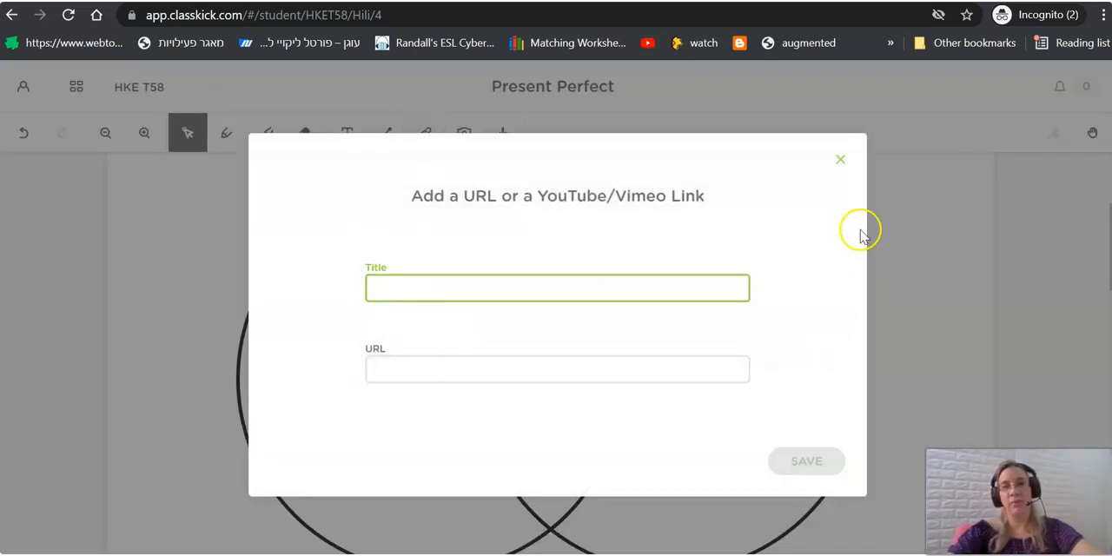
left_click(840, 160)
left_click(828, 303)
left_click(831, 298)
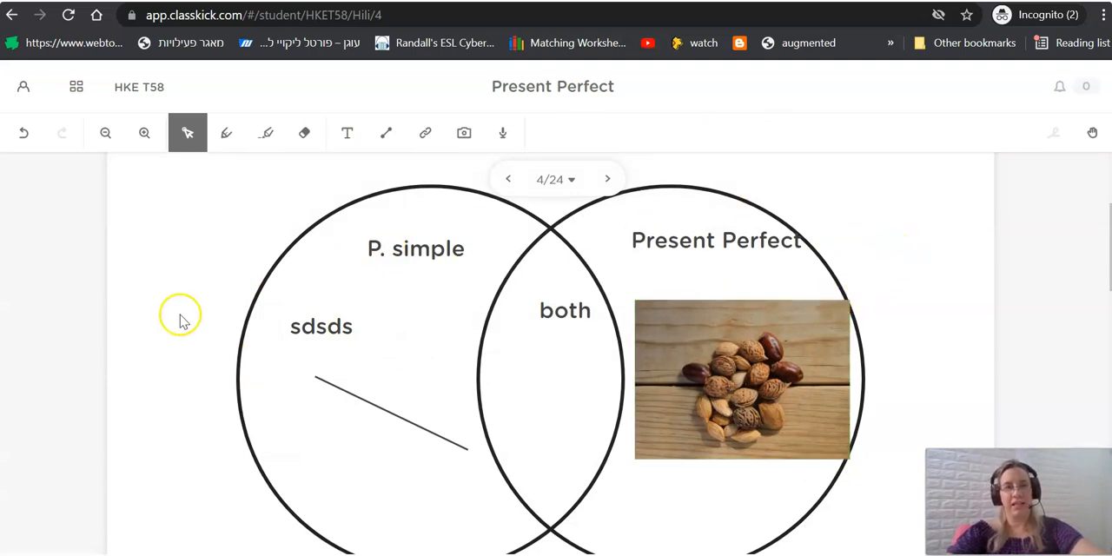